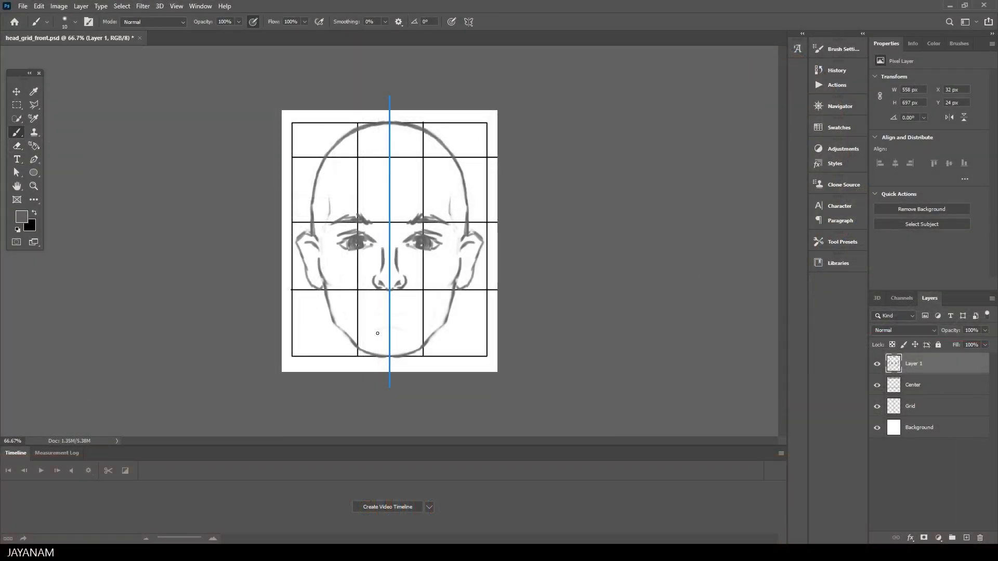
Draw the mouth line and lower lip on the front sketch, then show the Grid and Center layers
mouse_move(378, 333)
mouse_down()
mouse_move(403, 331)
mouse_move(404, 315)
mouse_up()
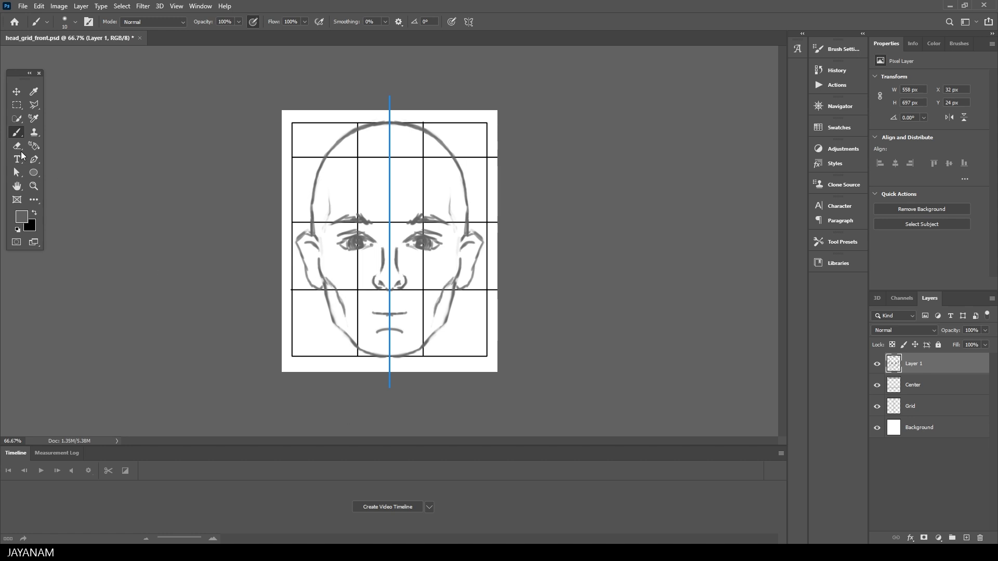
key(e)
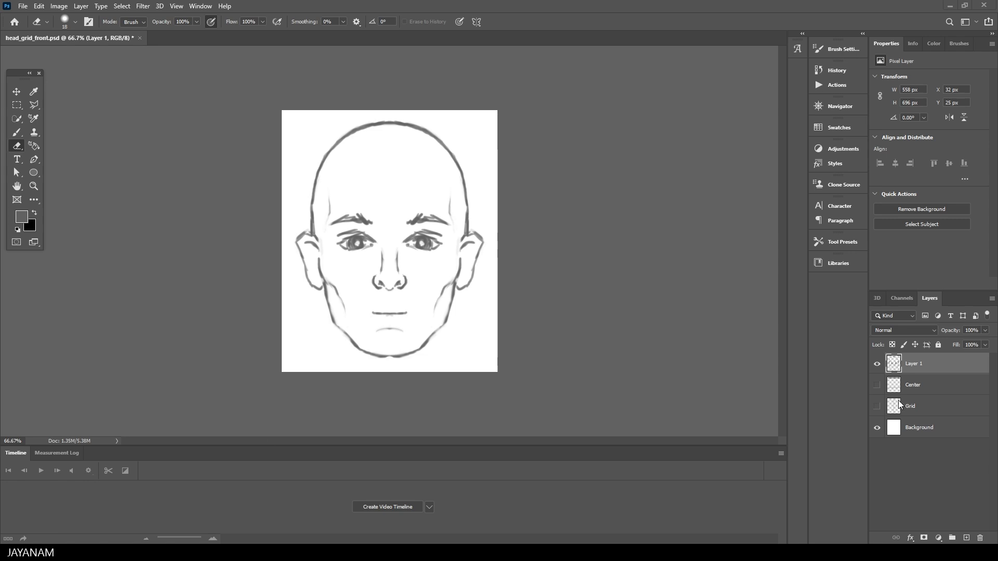
click(876, 406)
click(876, 386)
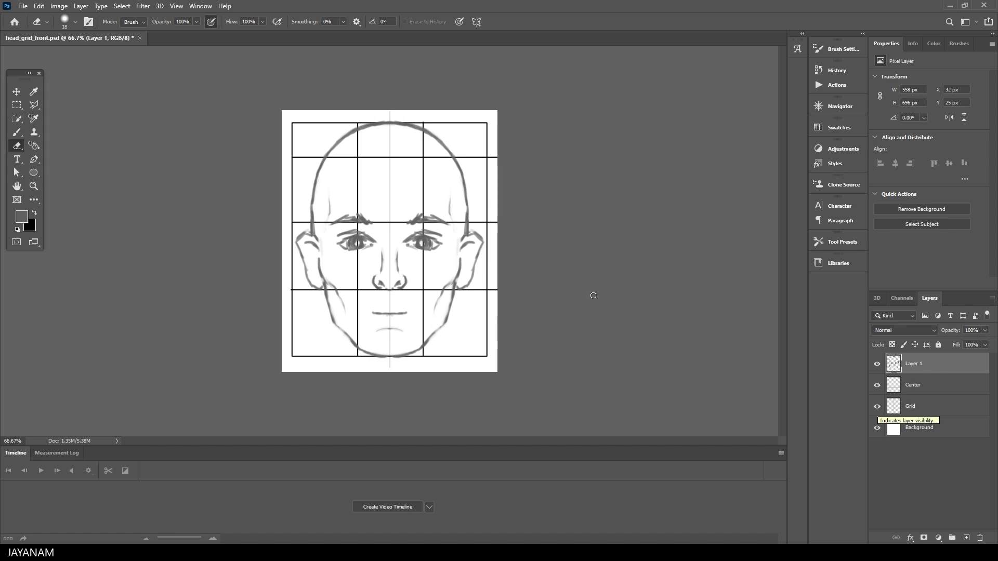
Sketch additional lines on the side-profile head in the head_grid_side document
key(b)
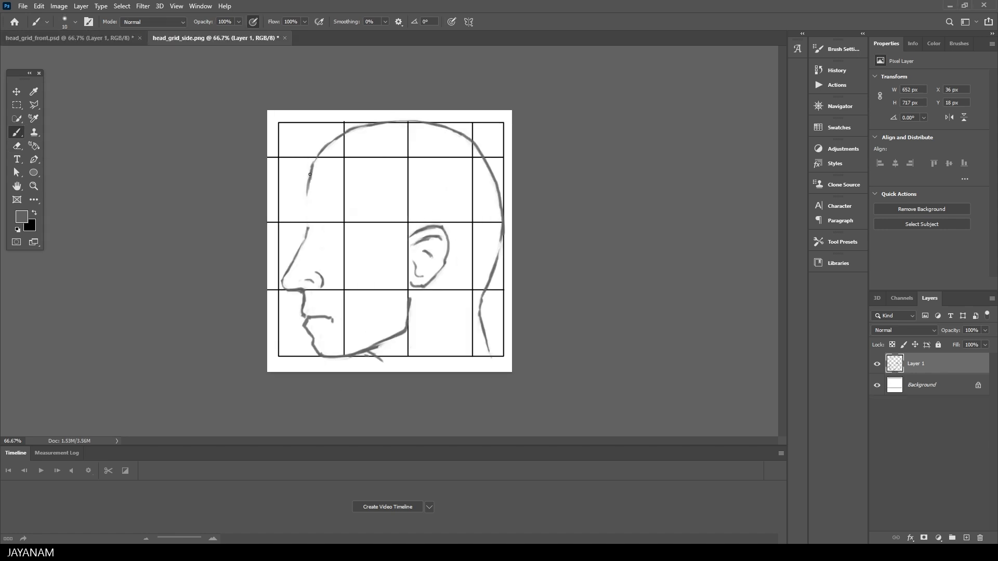
key(e)
key(b)
key(e)
key(b)
drag(322, 231, 343, 239)
drag(318, 213, 349, 227)
drag(315, 211, 331, 213)
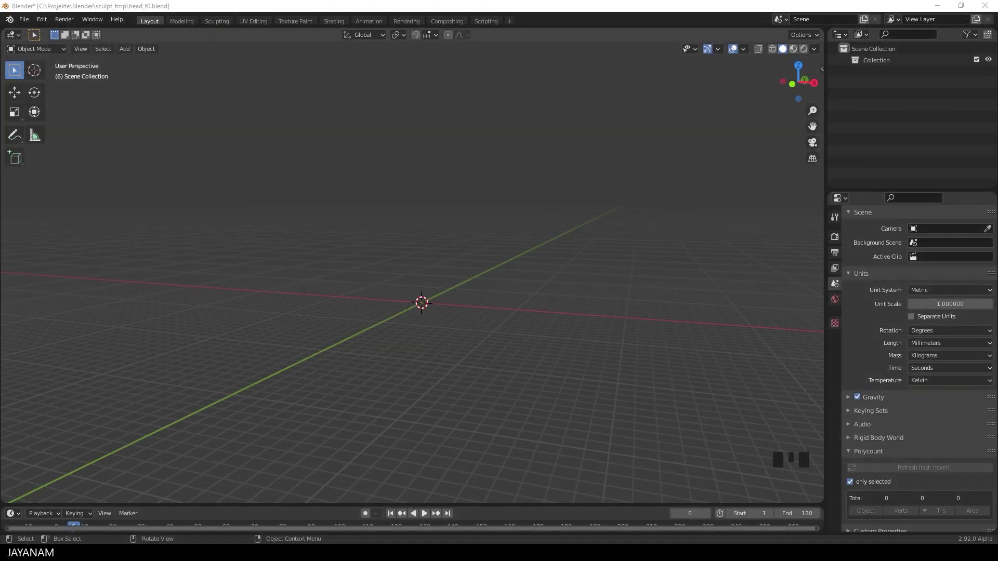
Place head_front.png as an image empty in front orthographic view and centre it on screen
middle_drag(252, 442, 399, 307)
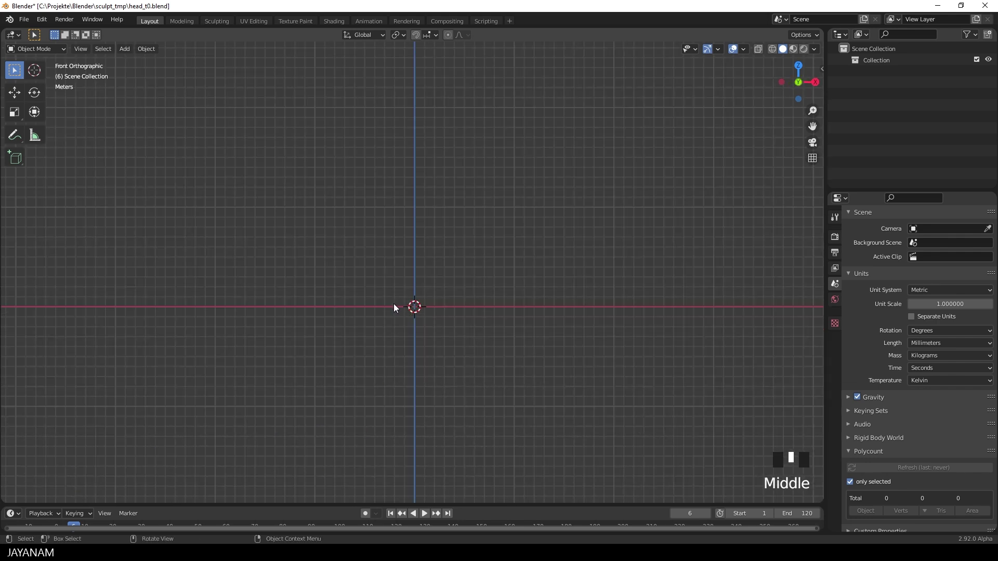
scroll(393, 306, up, 1)
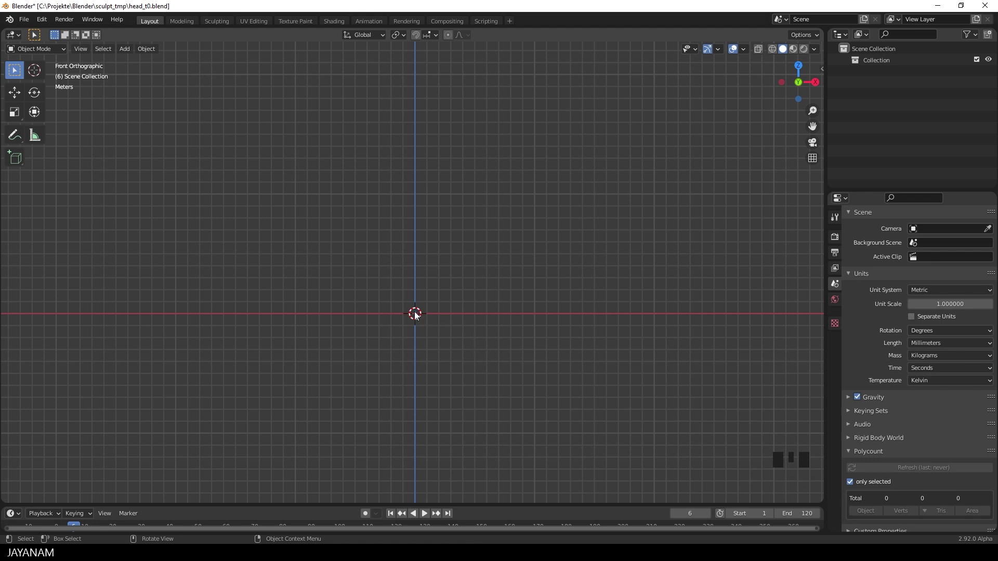
scroll(455, 311, up, 3)
scroll(458, 315, up, 3)
shift+middle_drag(460, 316, 460, 185)
scroll(487, 260, up, 2)
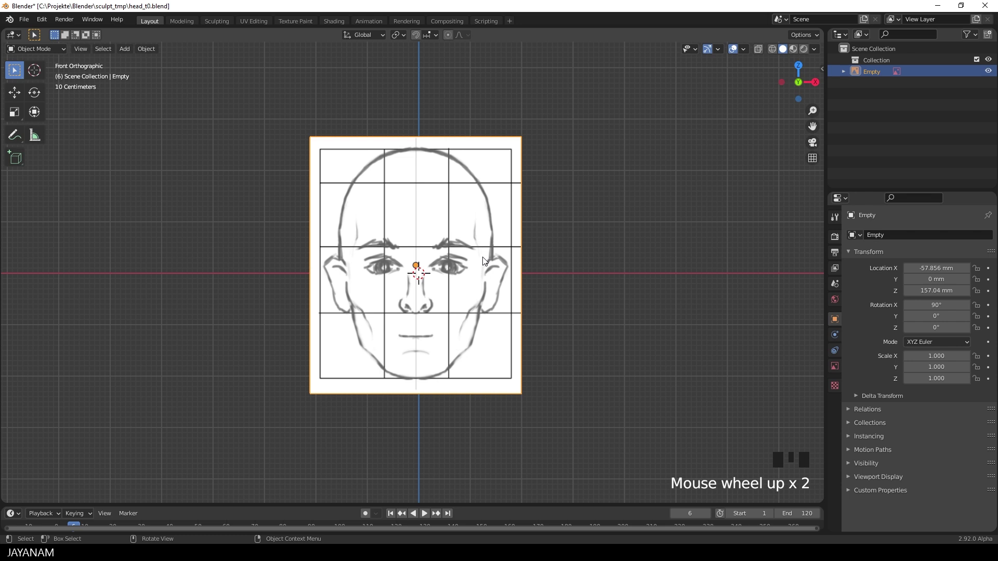
Raise the front reference vertically so its chin sits on the ground line
key(g)
key(z)
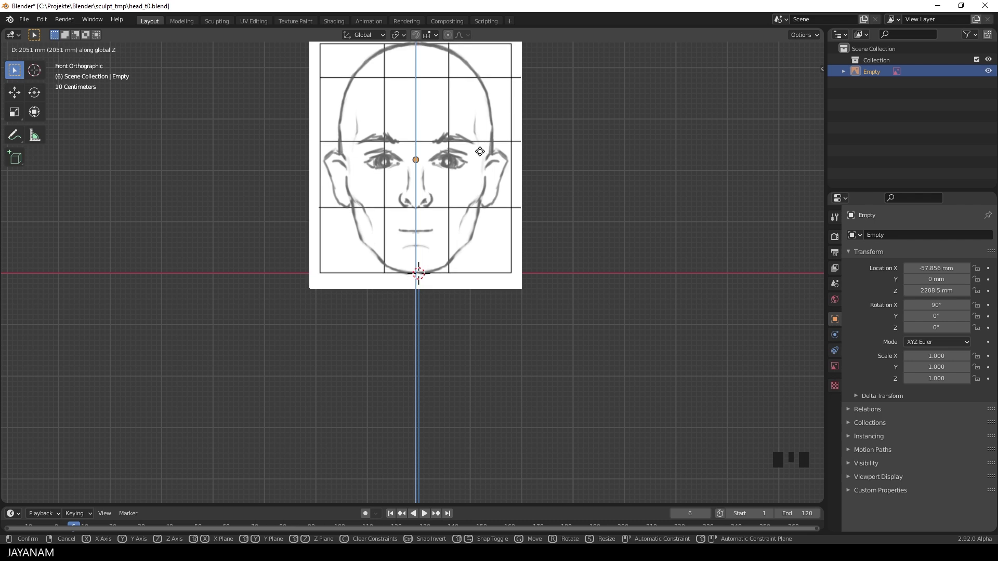
click(480, 151)
shift+middle_drag(519, 151, 519, 267)
scroll(500, 261, up, 3)
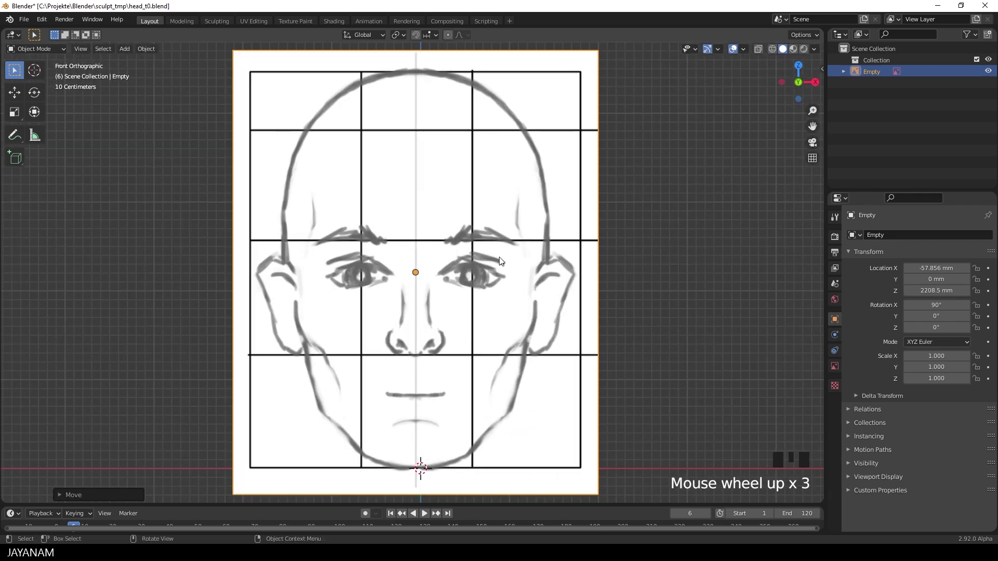
scroll(499, 261, down, 1)
Centre the front reference horizontally with its Location X set to 0 mm
key(g)
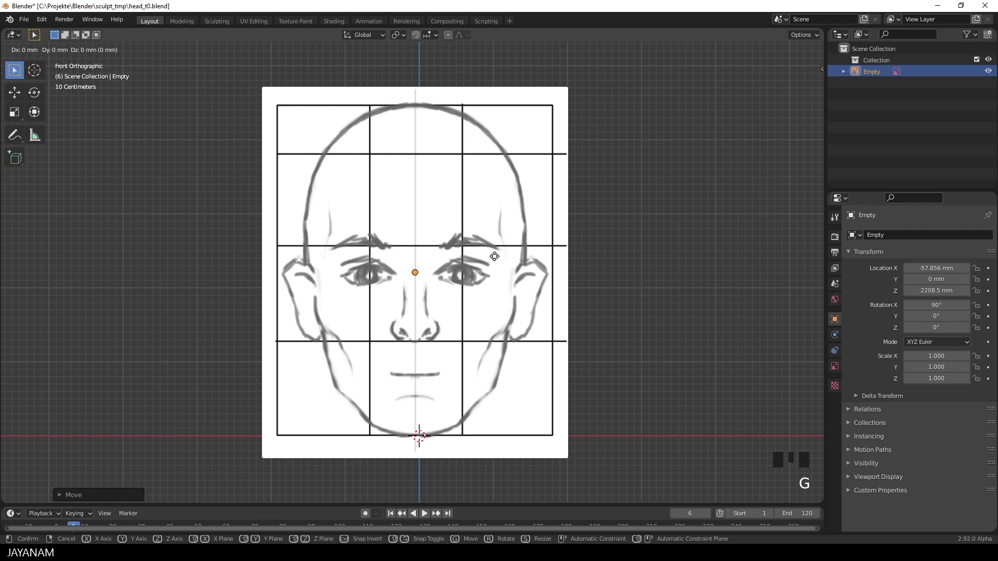
key(x)
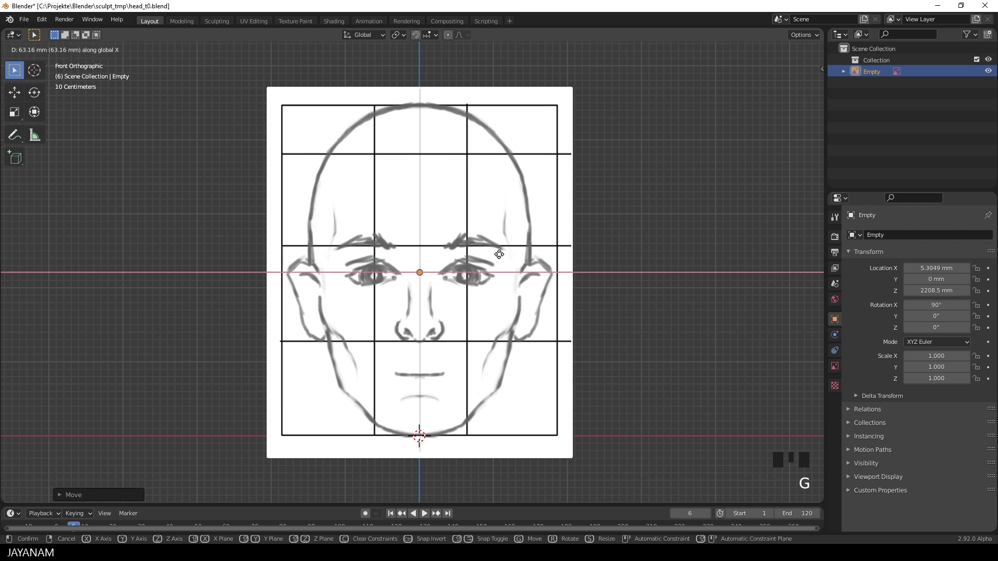
click(498, 255)
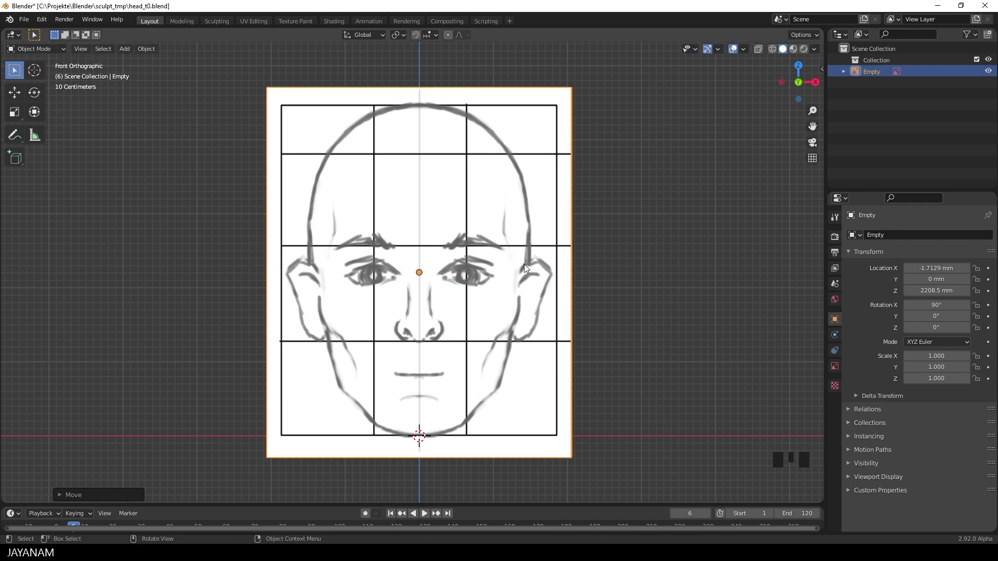
scroll(546, 269, down, 2)
key(n)
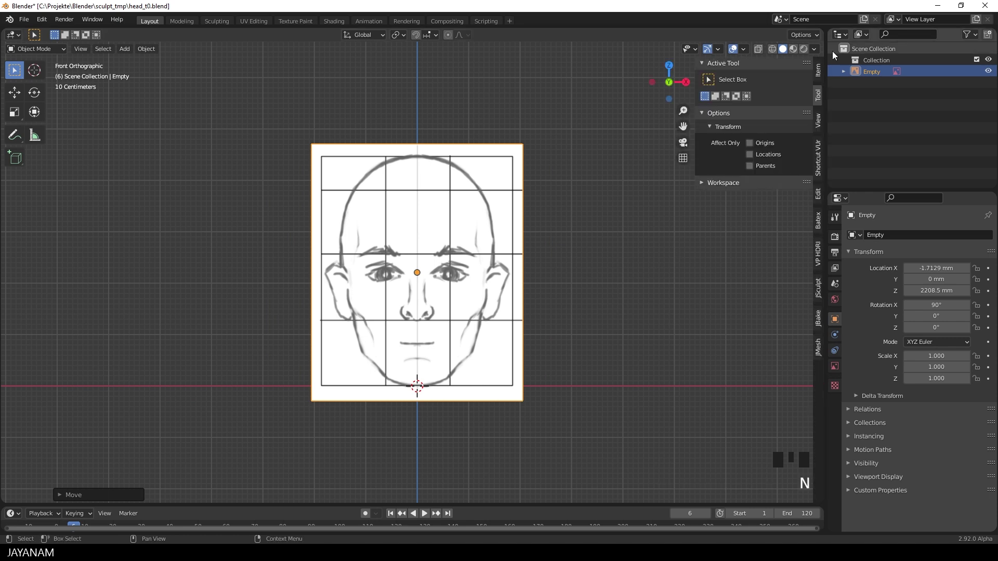
click(818, 69)
click(748, 91)
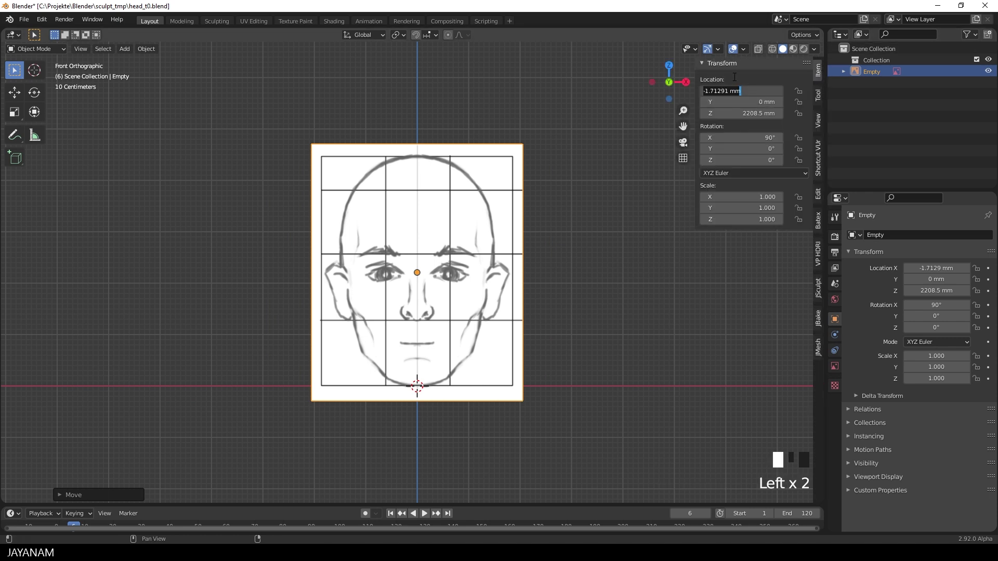
text(0)
key(Return)
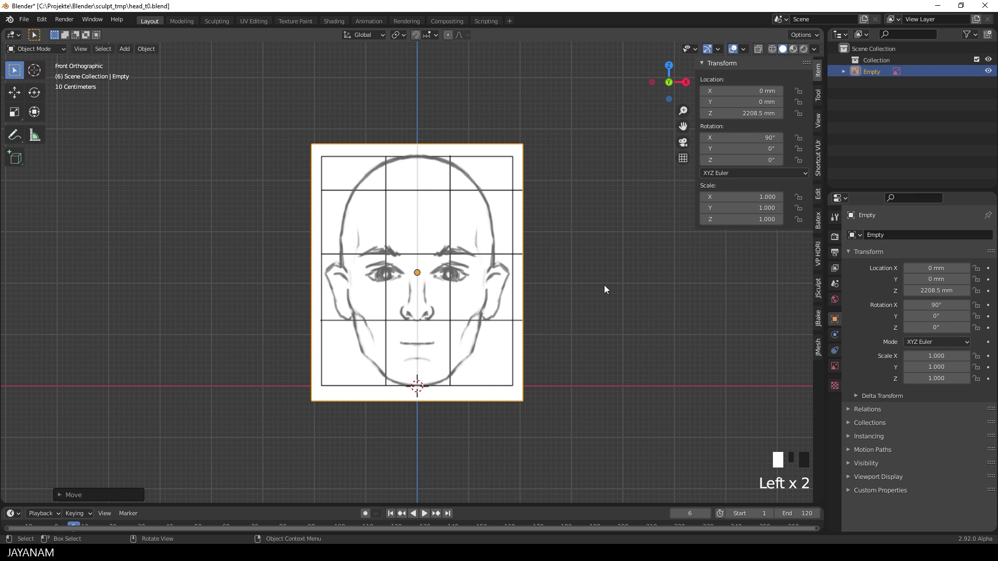
key(n)
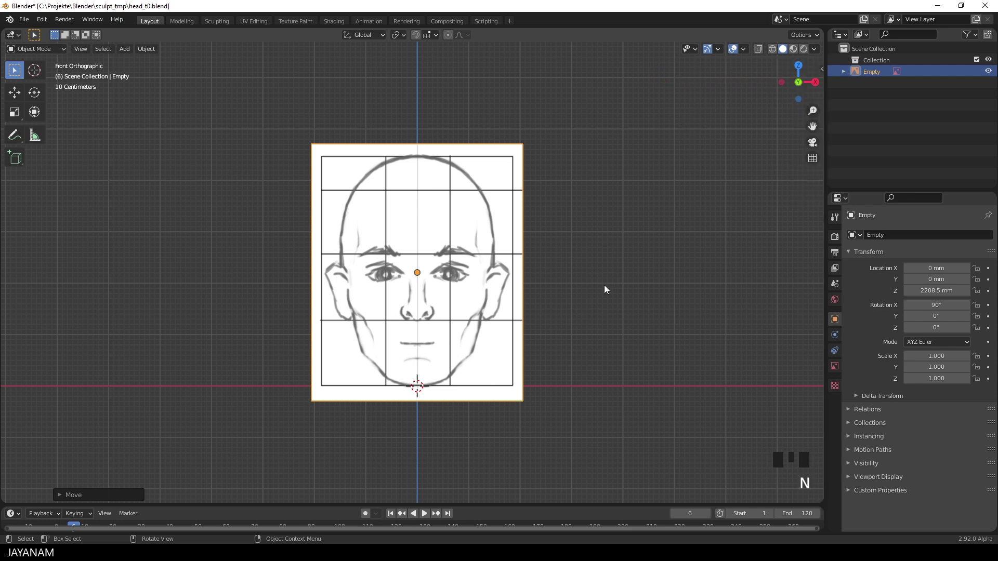
Give the reference 0.160 transparency, hide it in perspective, and show it only axis-aligned
click(834, 367)
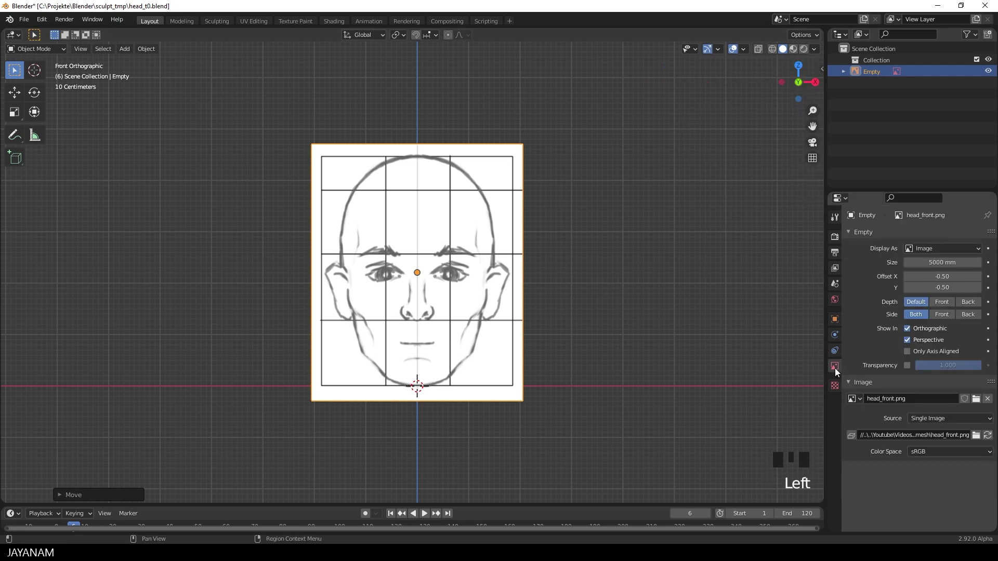
click(906, 365)
drag(959, 365, 927, 364)
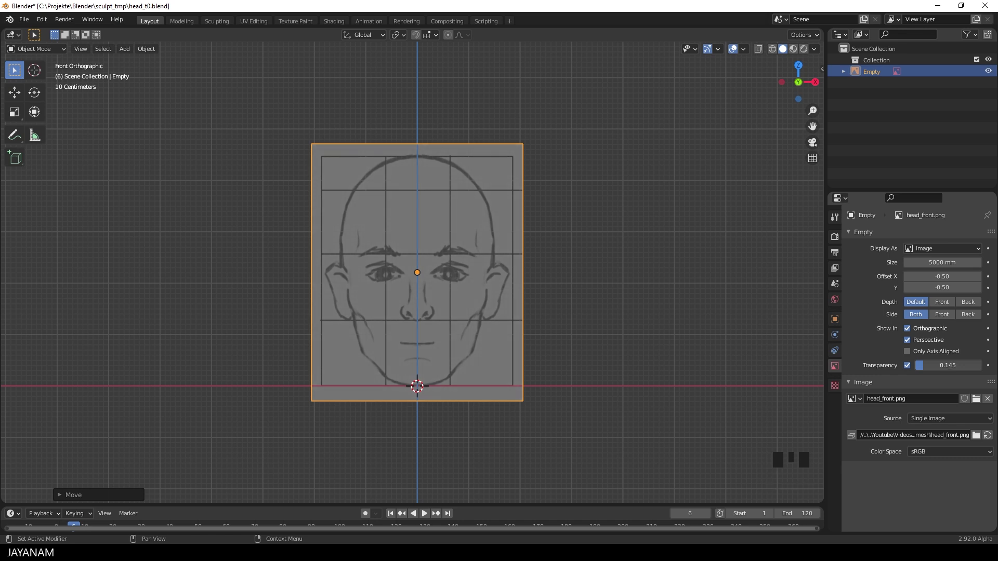
drag(927, 364, 926, 369)
click(906, 339)
click(908, 349)
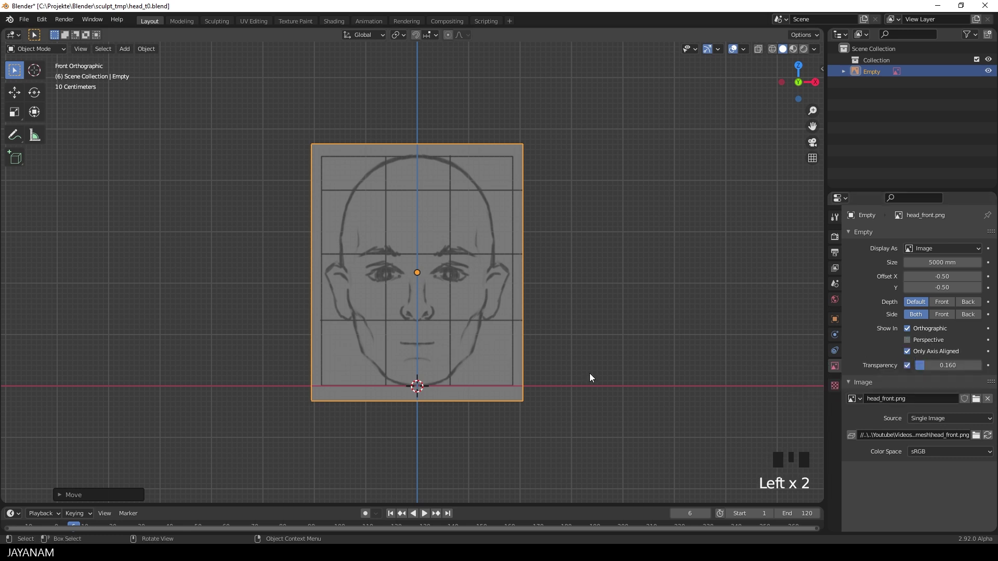
scroll(612, 328, down, 2)
mouse_move(613, 328)
middle_down()
mouse_move(552, 340)
mouse_move(599, 329)
mouse_move(483, 331)
mouse_move(570, 289)
middle_up()
scroll(570, 289, up, 2)
Push the front reference back along Y behind the world origin
key(g)
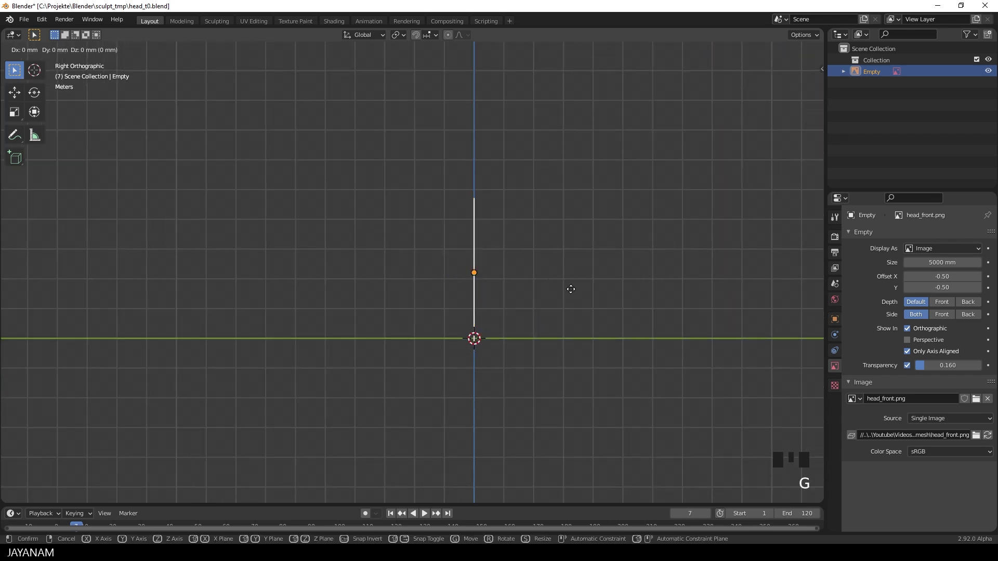
key(y)
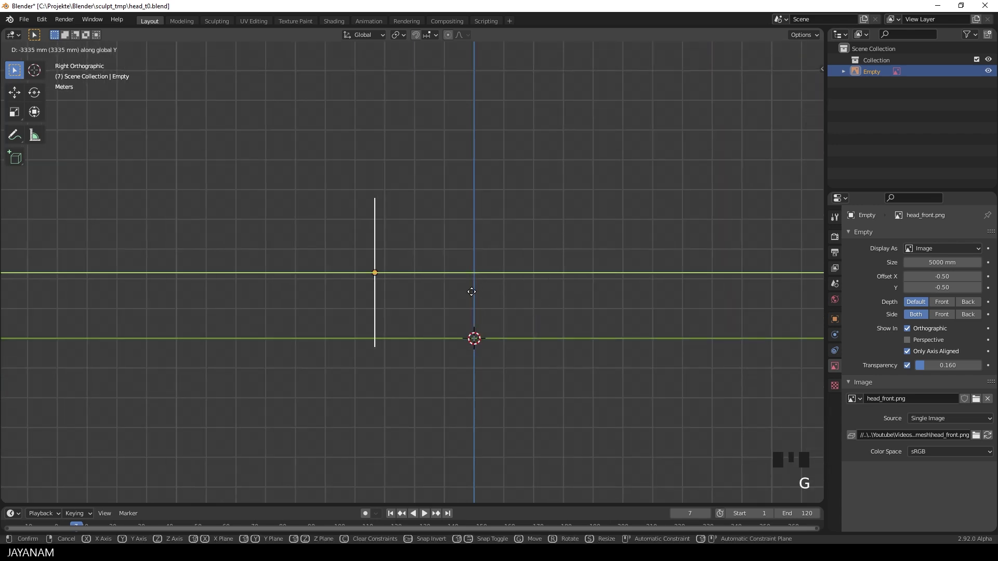
click(463, 294)
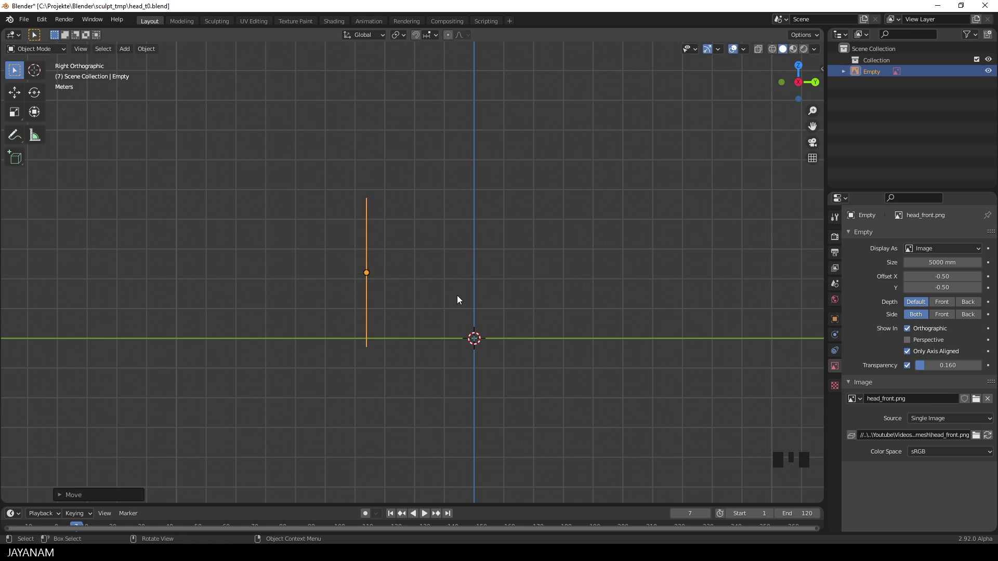
scroll(457, 295, down, 3)
mouse_move(461, 297)
middle_down()
mouse_move(550, 305)
mouse_move(576, 296)
middle_up()
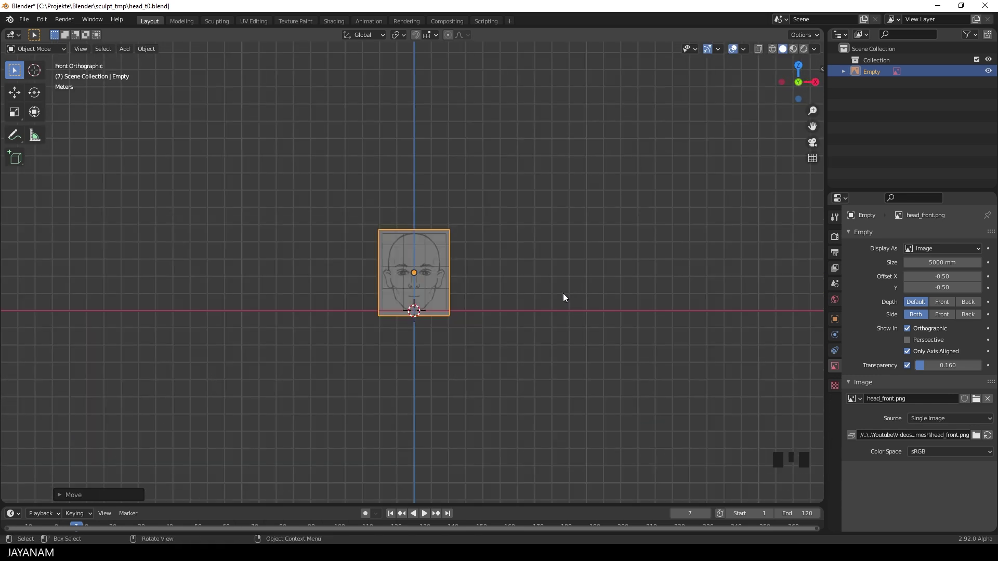
scroll(543, 328, up, 2)
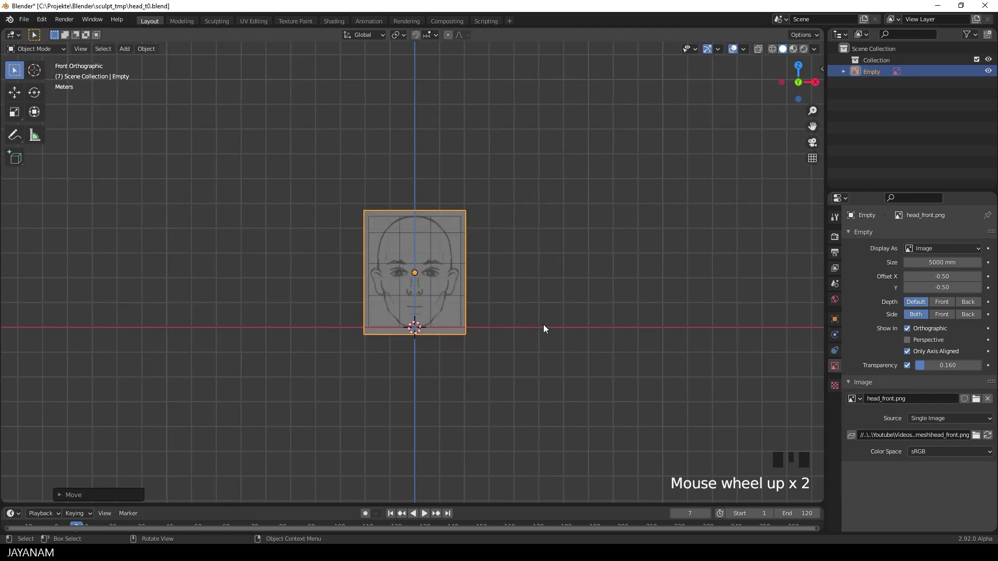
Add a UV sphere and move its mesh up onto the forehead in Edit Mode
key(shift+a)
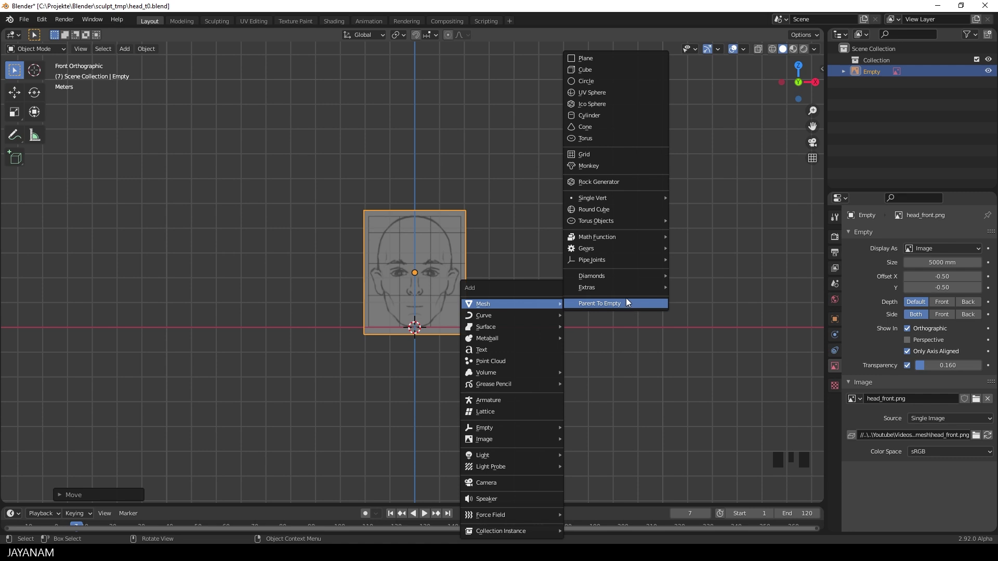
click(622, 93)
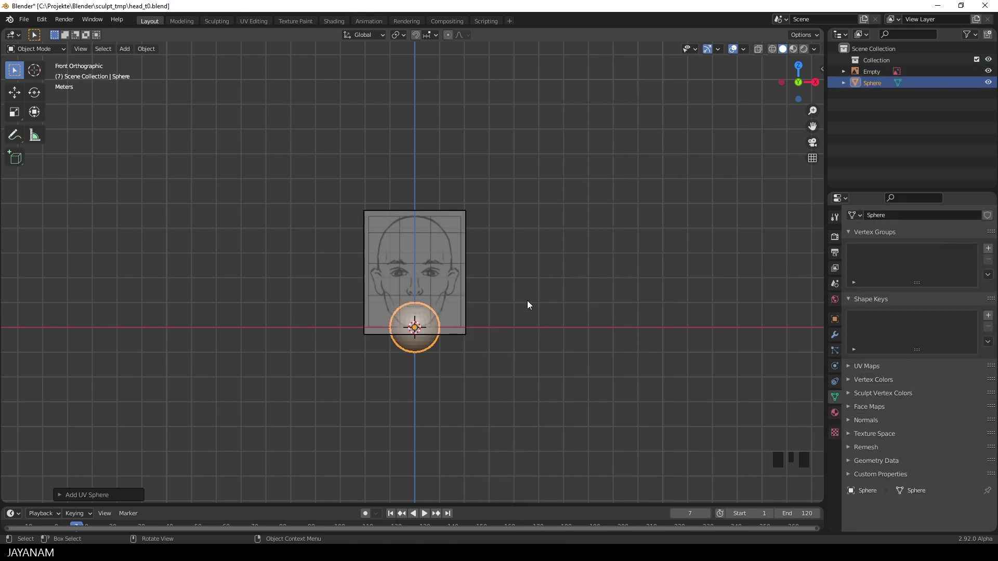
scroll(527, 305, up, 2)
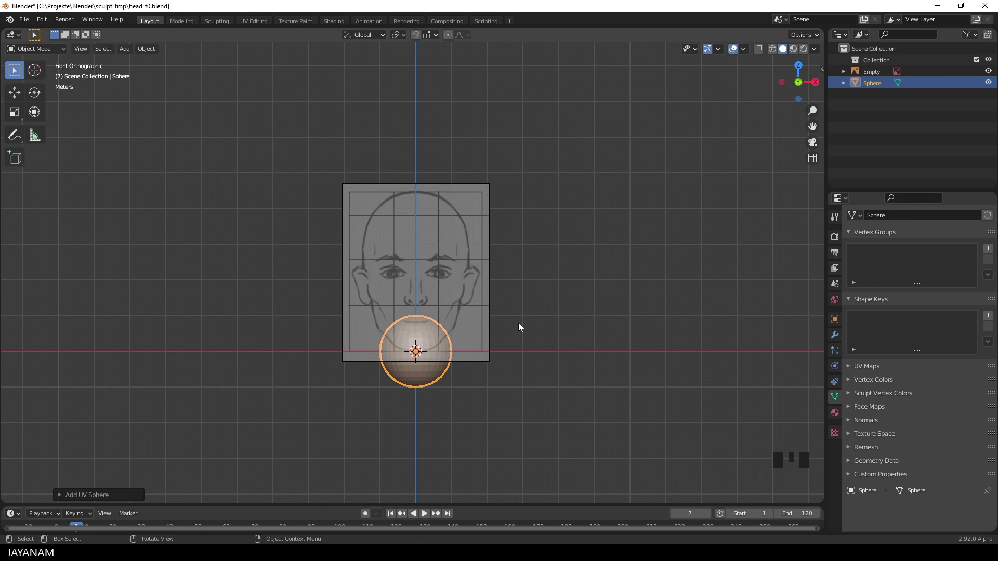
click(812, 47)
key(Tab)
key(g)
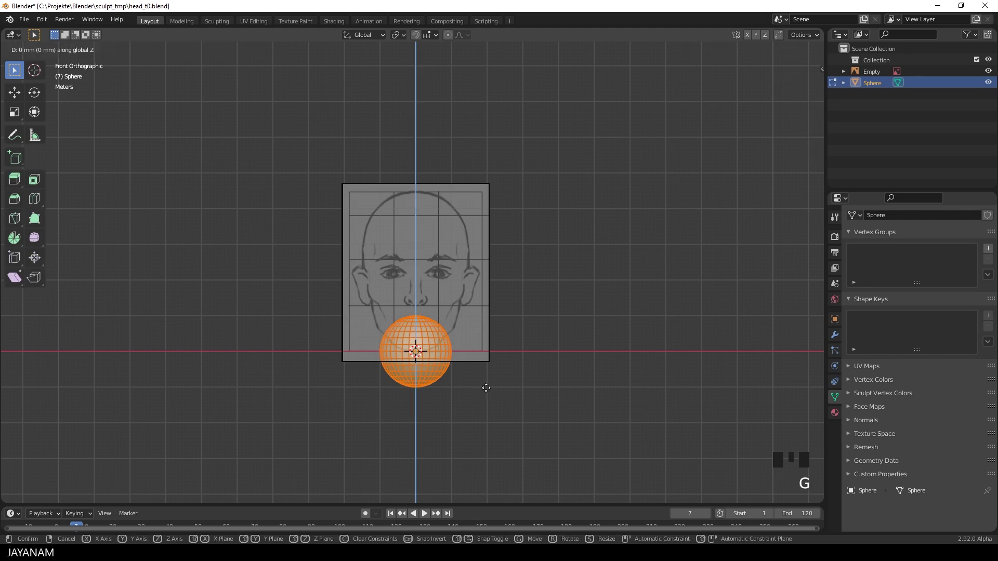
key(z)
click(498, 273)
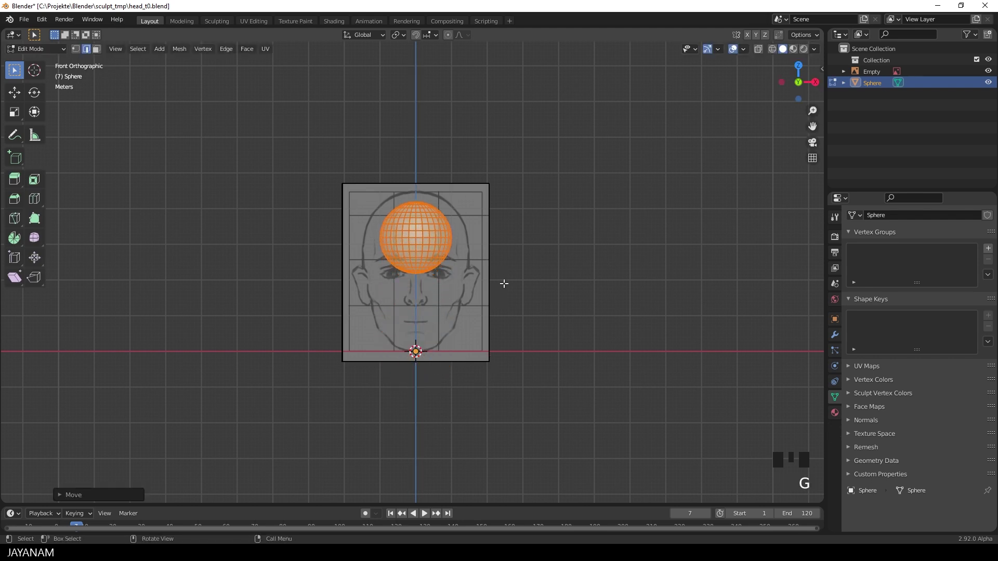
Scale and reposition the sphere mesh to cover the cranium of the front reference
key(a)
key(s)
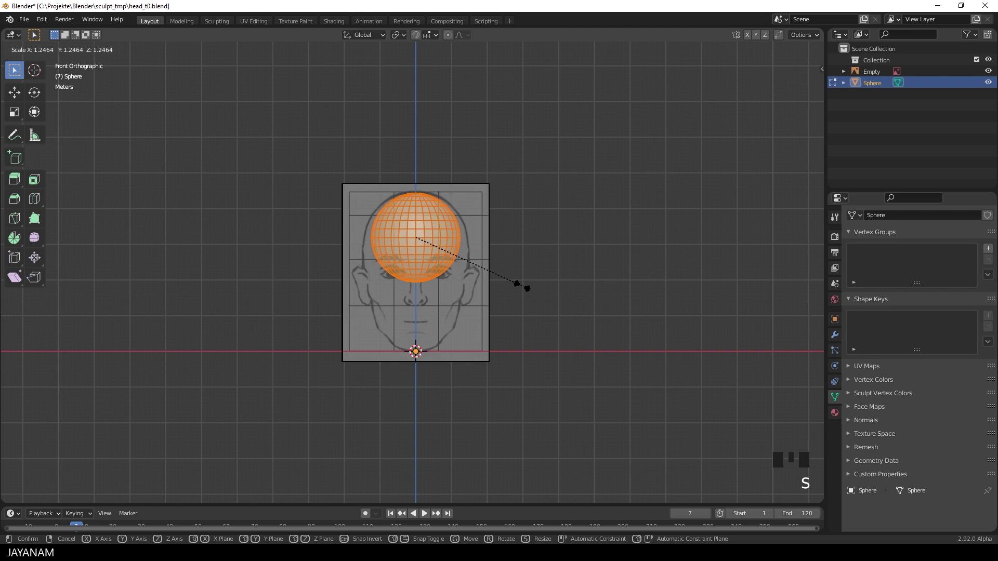
click(520, 286)
key(g)
key(z)
click(524, 285)
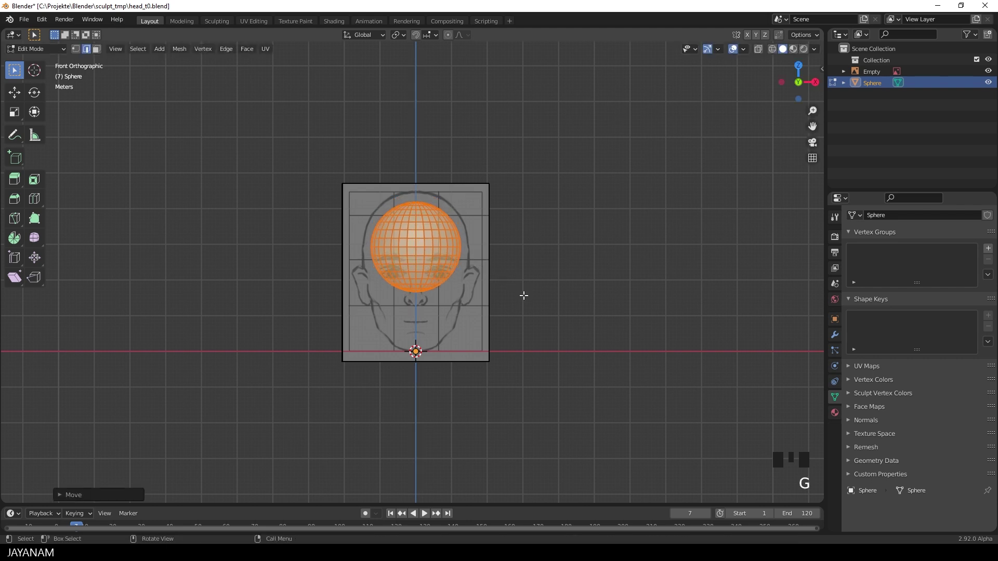
key(s)
click(544, 302)
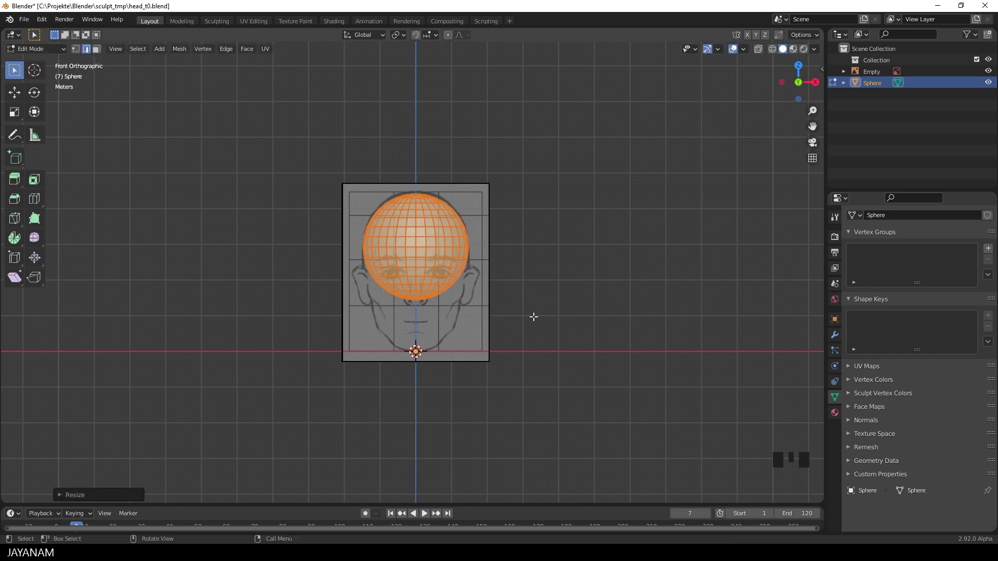
key(Tab)
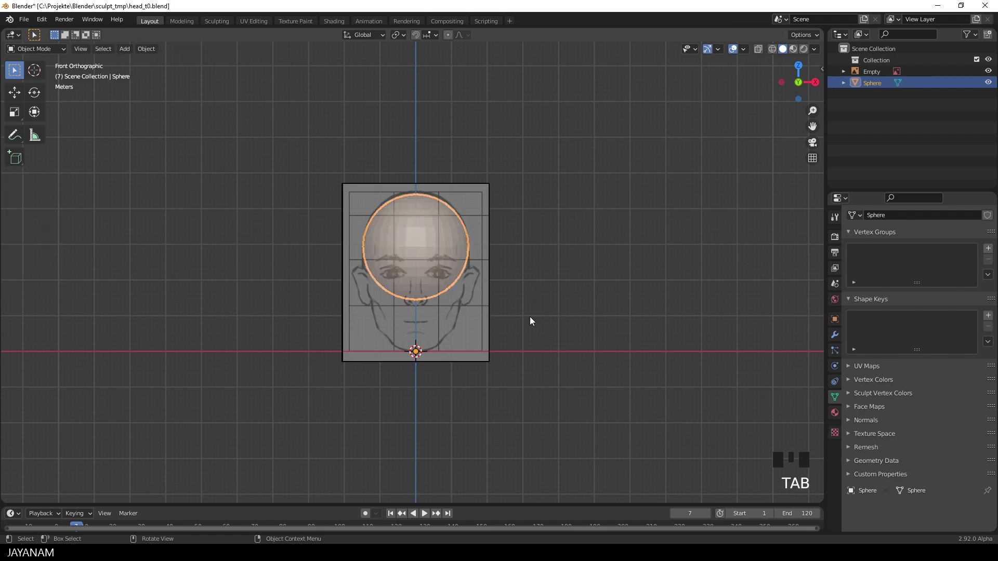
scroll(529, 316, down, 3)
Add head_side.png in side view, shown only axis-aligned and faded to 0.16 transparency
middle_drag(561, 323, 449, 321)
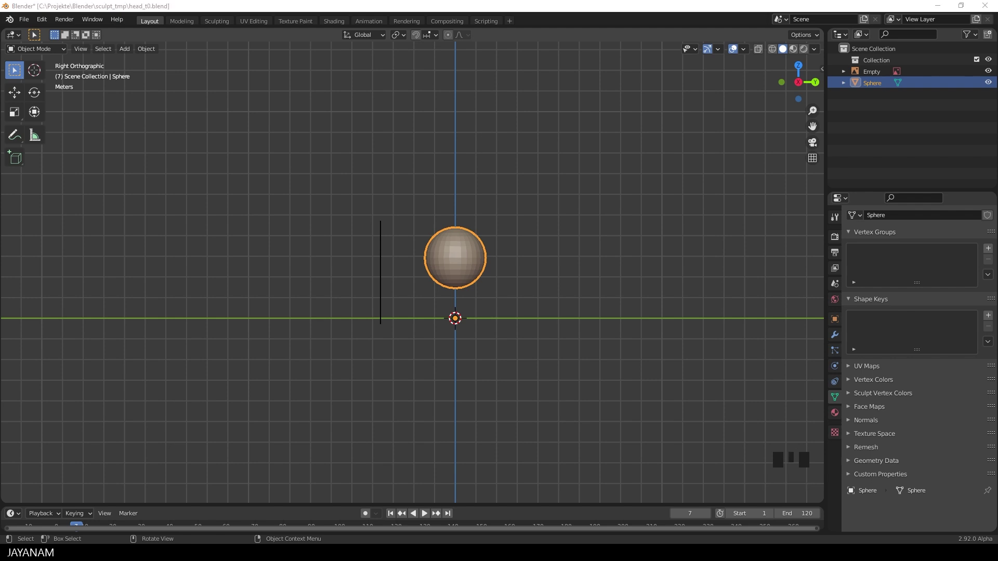
drag(460, 537, 467, 338)
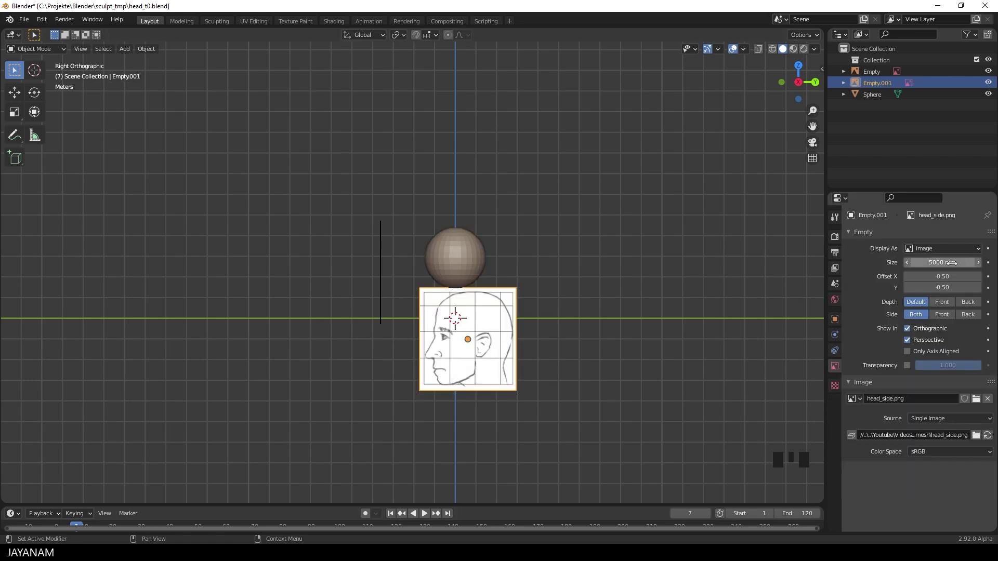
click(908, 339)
click(908, 365)
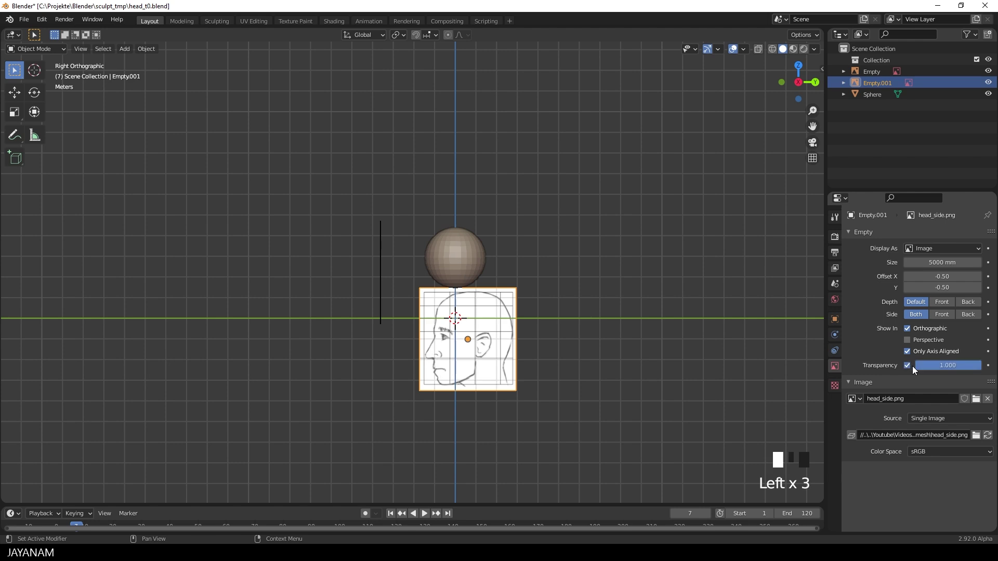
drag(946, 365, 925, 365)
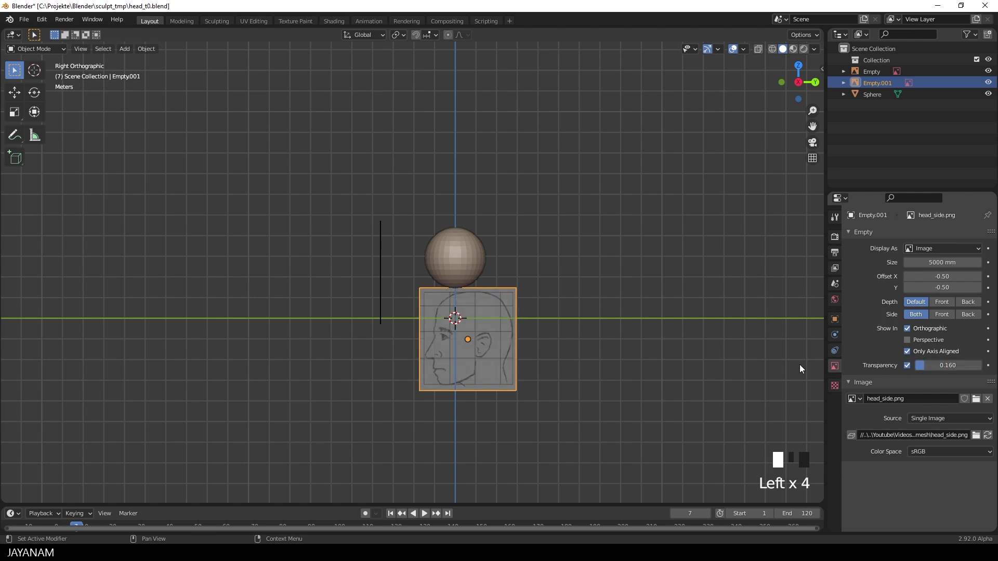
scroll(560, 351, up, 1)
Move the side reference along X and Y so the sphere covers its skull
key(g)
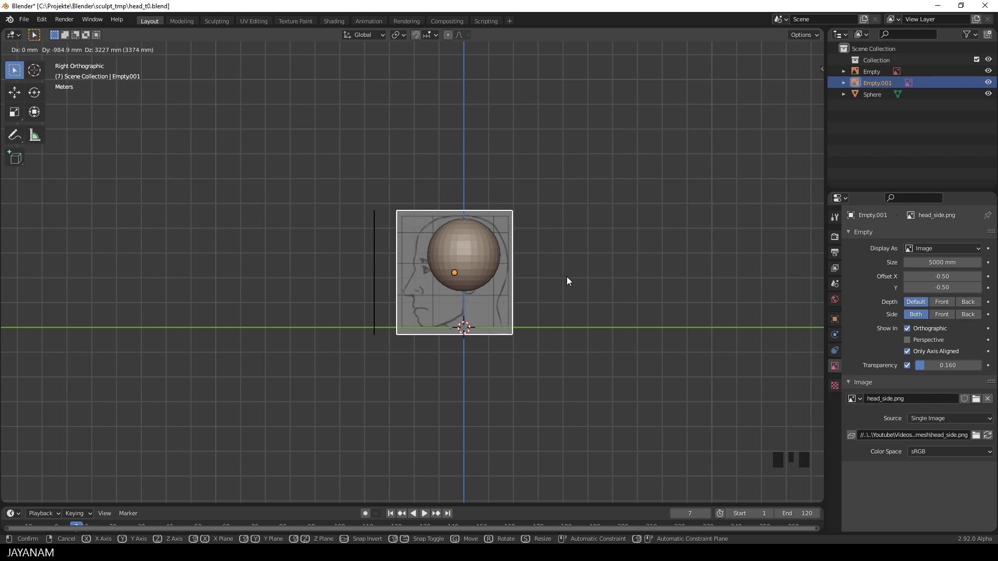
click(567, 277)
scroll(559, 281, down, 1)
middle_drag(559, 282, 434, 290)
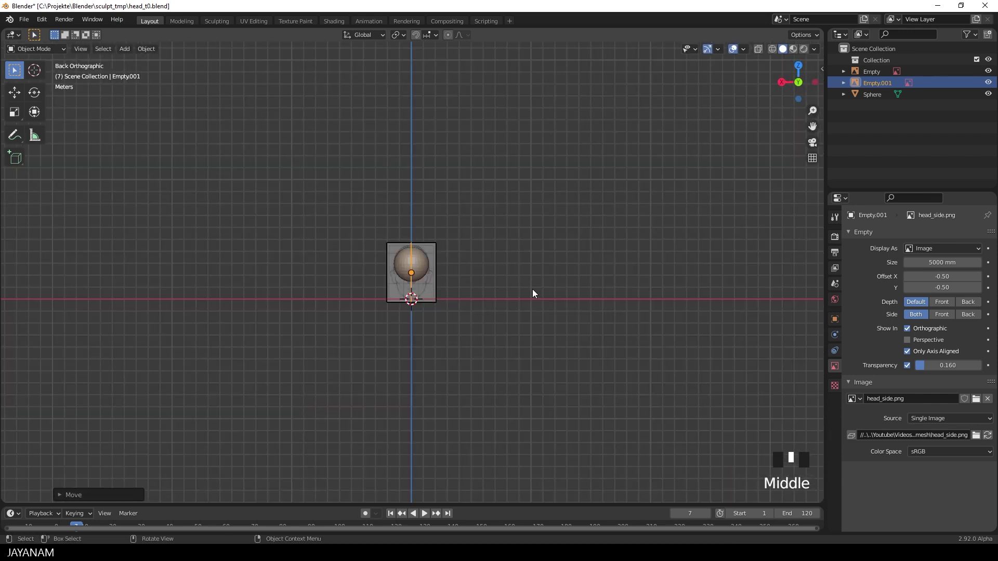
key(g)
key(x)
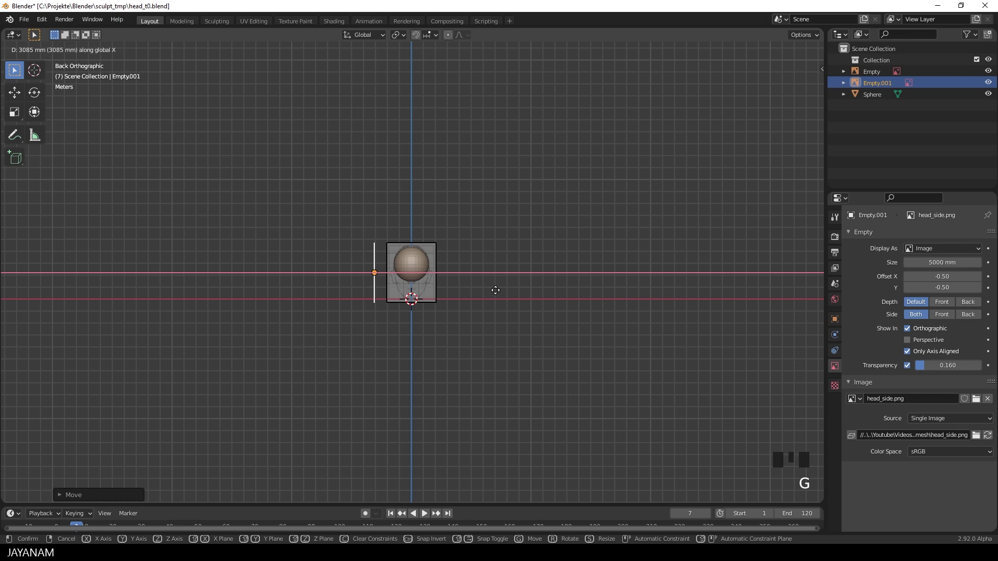
click(495, 294)
alt+middle_drag(495, 295, 559, 313)
scroll(577, 315, up, 6)
scroll(593, 304, up, 2)
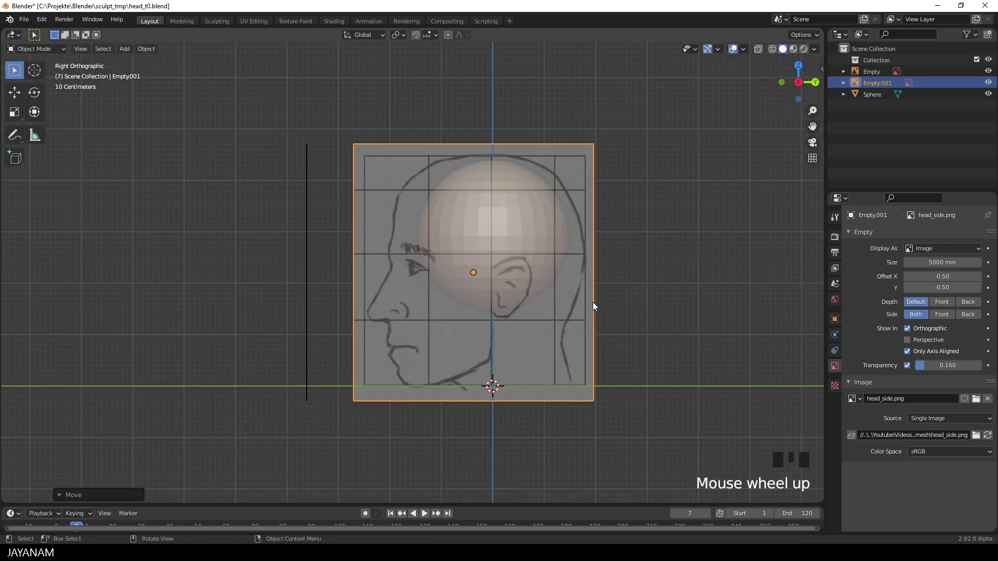
scroll(596, 259, up, 1)
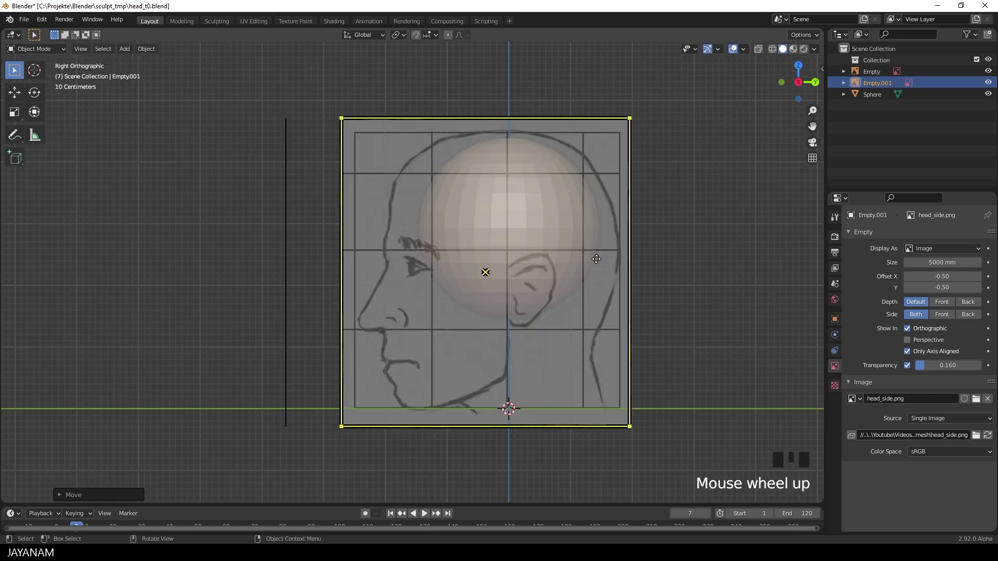
key(g)
key(y)
click(548, 271)
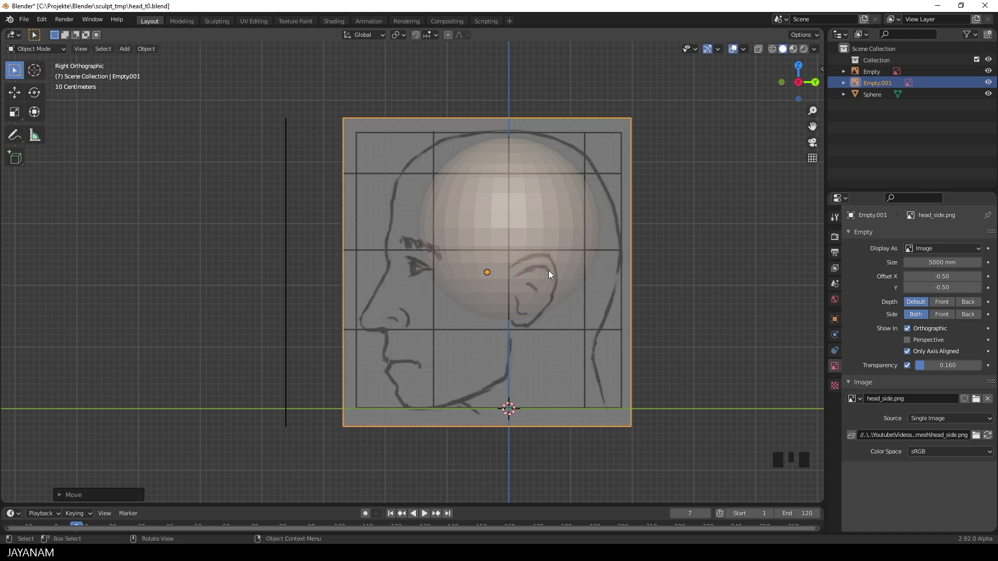
scroll(548, 270, down, 1)
Enter Sculpt Mode on the sphere with an enlarged Grab brush and X-axis symmetry
click(517, 240)
key(ctrl+Tab)
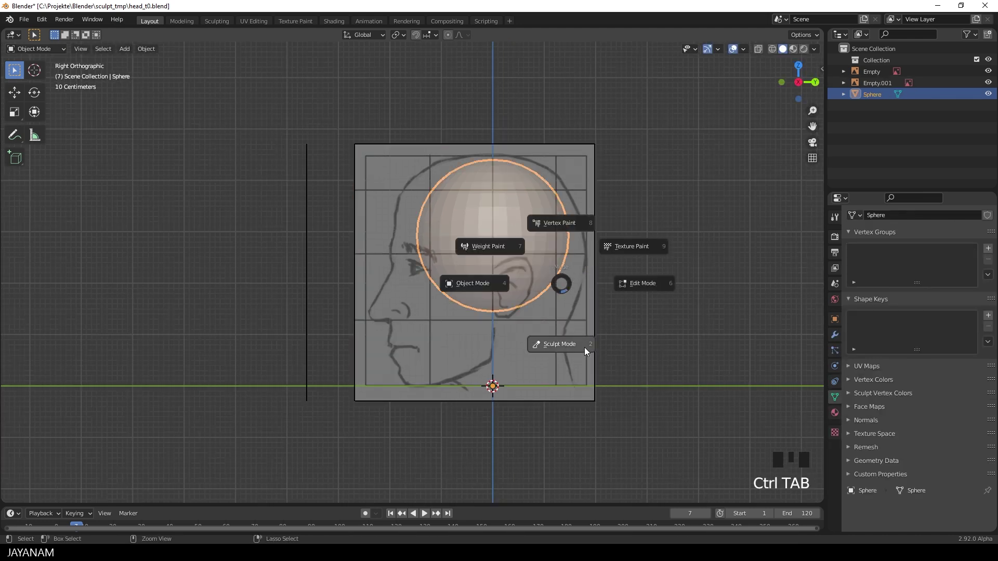
click(584, 347)
key(g)
key(f)
click(456, 190)
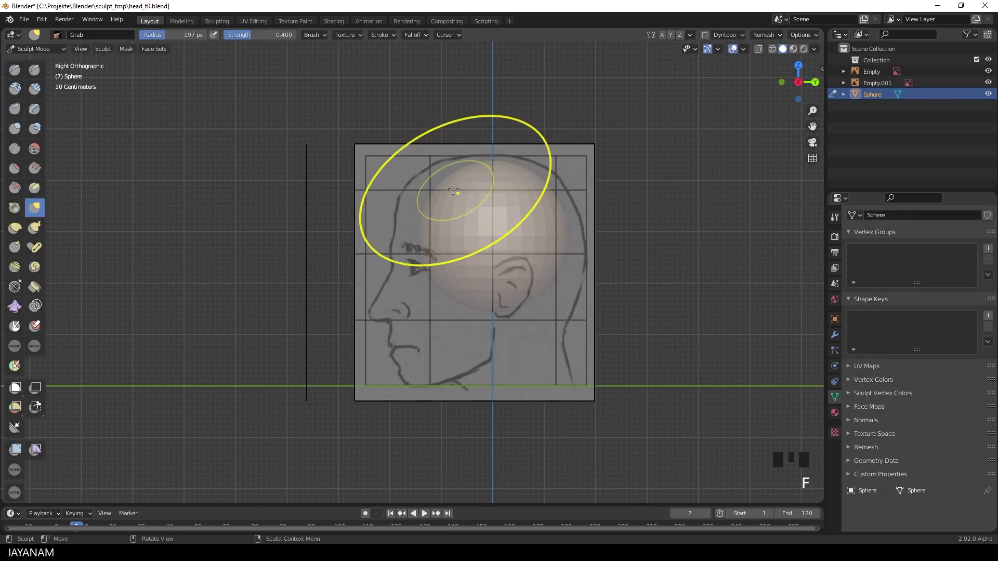
drag(457, 190, 427, 236)
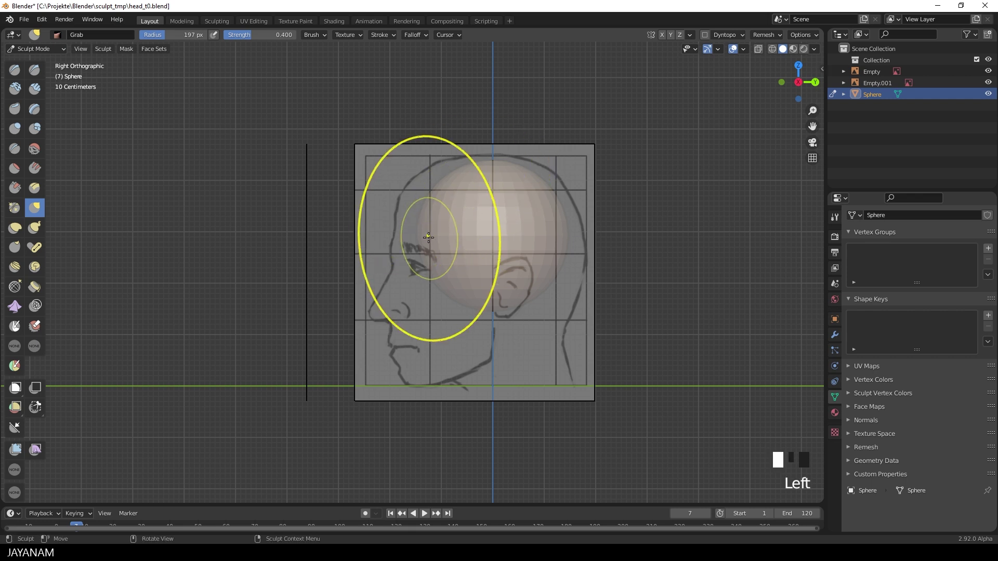
key(ctrl+z)
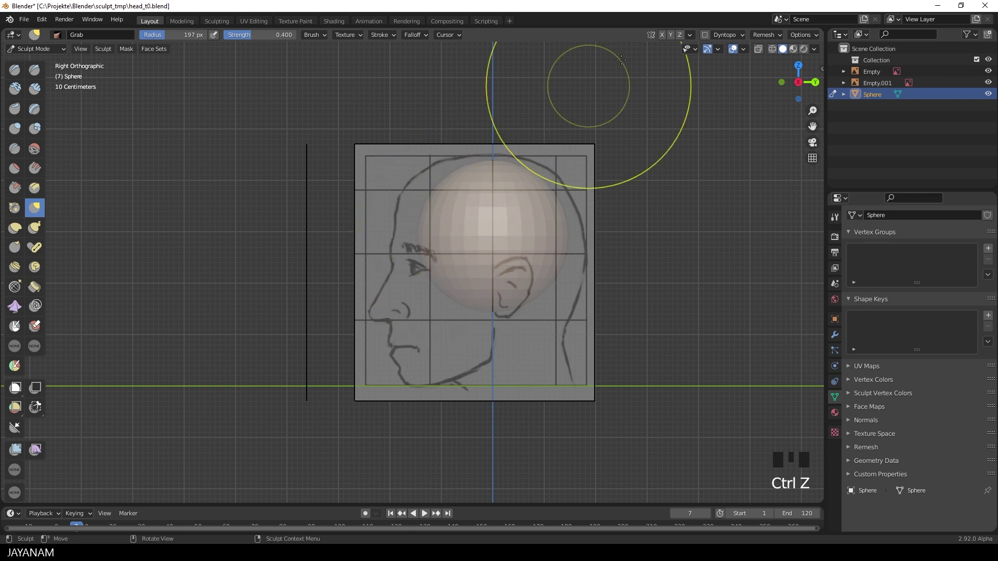
click(663, 35)
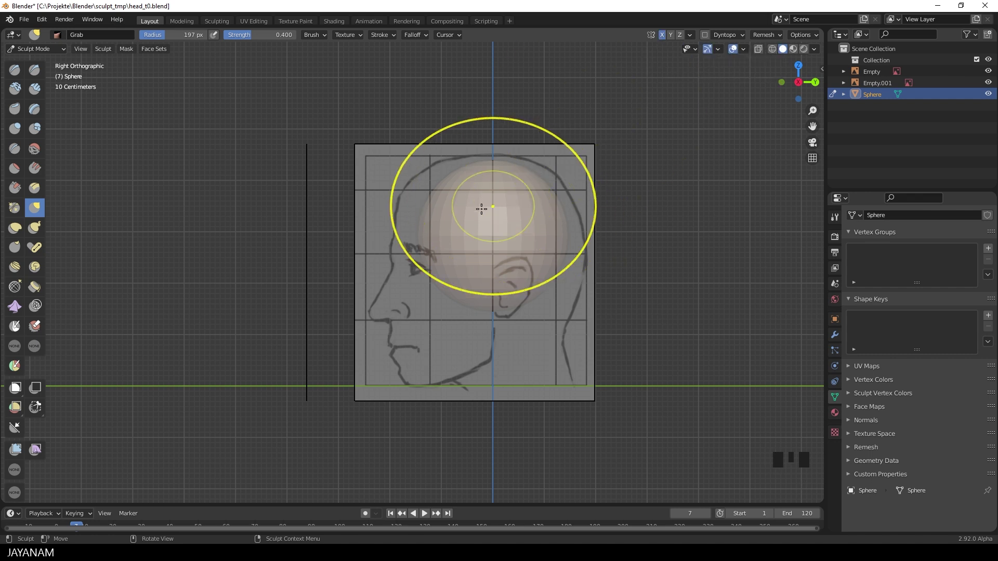
Pull the jaw and chin down in front view and shape the forehead to the profile
middle_drag(484, 207, 574, 224)
mouse_move(439, 295)
mouse_down()
mouse_move(436, 335)
mouse_move(421, 351)
mouse_move(463, 373)
mouse_move(425, 335)
mouse_up()
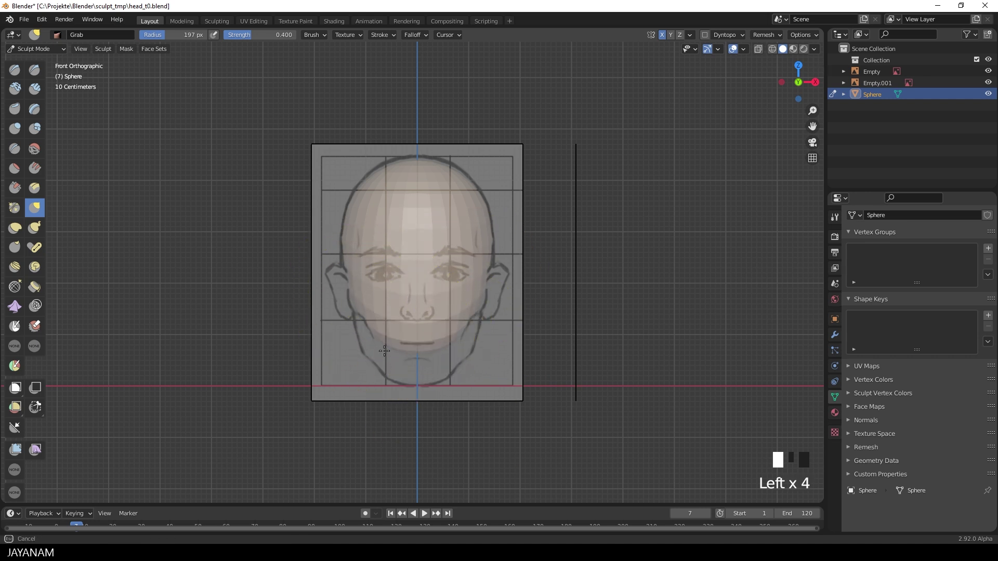
mouse_move(419, 262)
mouse_down()
mouse_move(454, 379)
mouse_move(424, 345)
mouse_move(425, 366)
mouse_up()
drag(425, 367, 423, 364)
scroll(468, 355, down, 2)
mouse_move(472, 352)
middle_down()
mouse_move(456, 328)
mouse_move(382, 335)
middle_up()
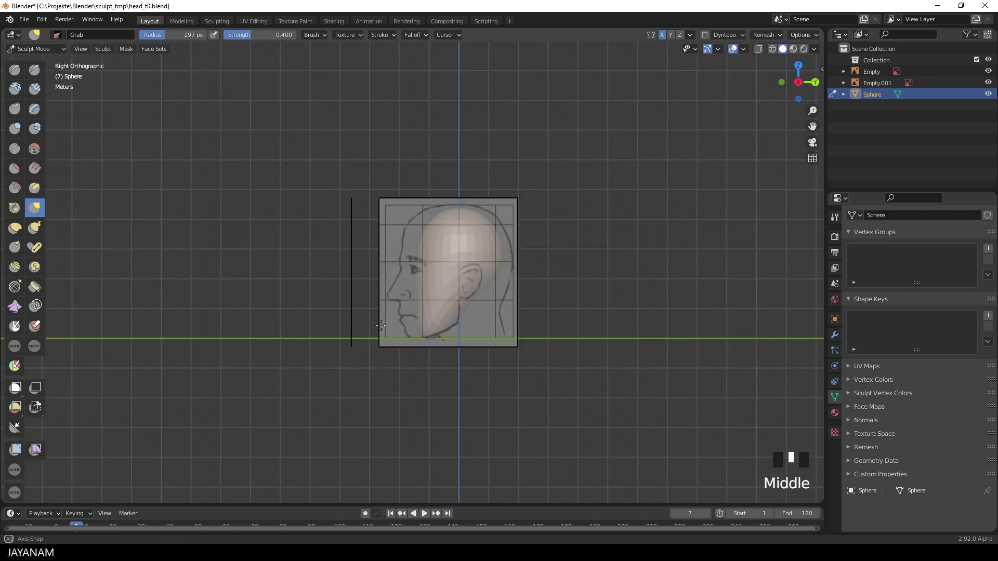
scroll(378, 334, up, 1)
scroll(401, 312, up, 2)
drag(440, 200, 428, 182)
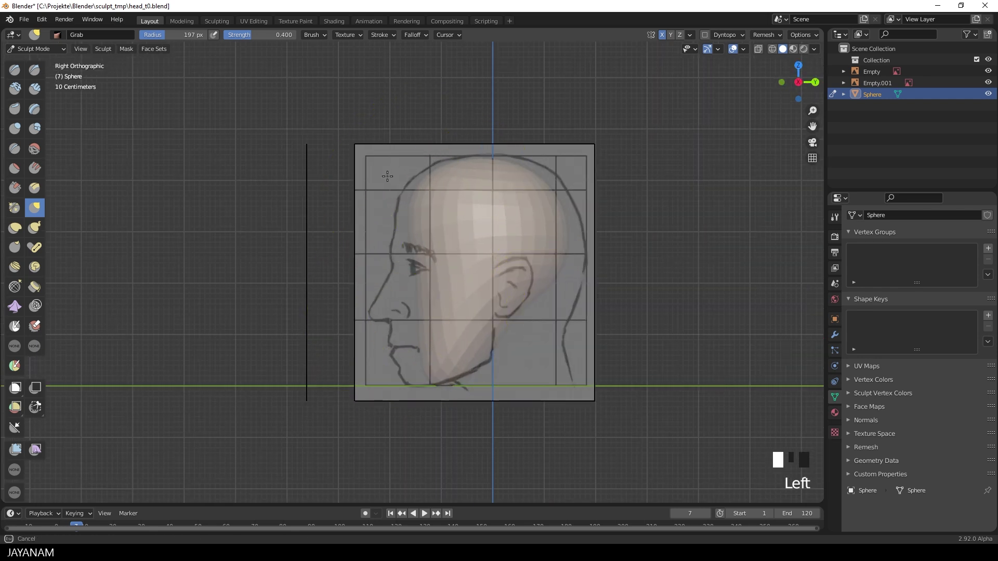
Shape the chin, jaw, back of skull and neck to the side-profile outline
mouse_move(424, 356)
mouse_down()
mouse_move(386, 356)
mouse_move(394, 343)
mouse_up()
mouse_move(406, 327)
mouse_down()
mouse_move(412, 305)
mouse_move(374, 279)
mouse_up()
mouse_move(531, 182)
mouse_down()
mouse_move(535, 223)
mouse_move(561, 265)
mouse_move(556, 305)
mouse_up()
click(557, 305)
click(499, 343)
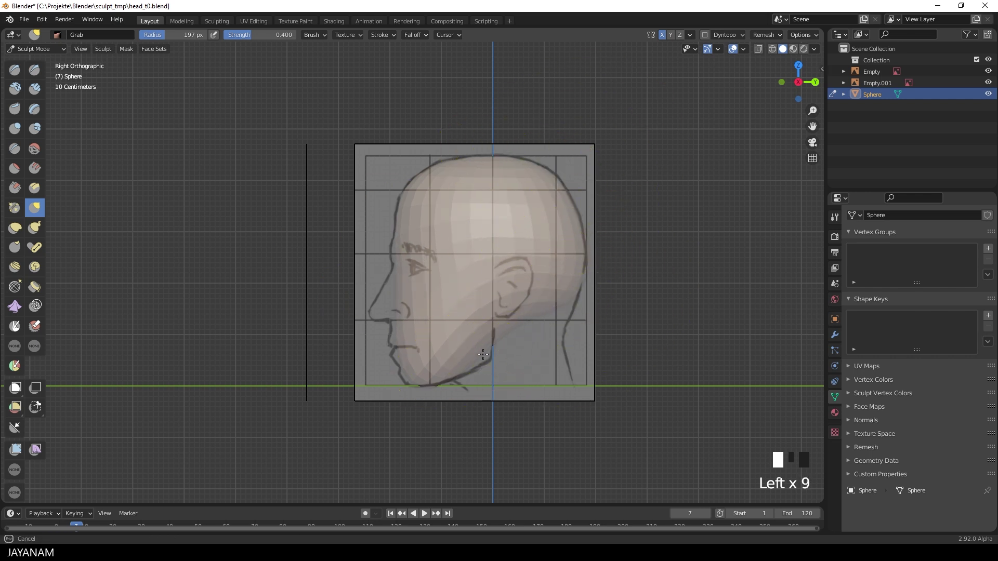
scroll(421, 397, up, 2)
click(447, 366)
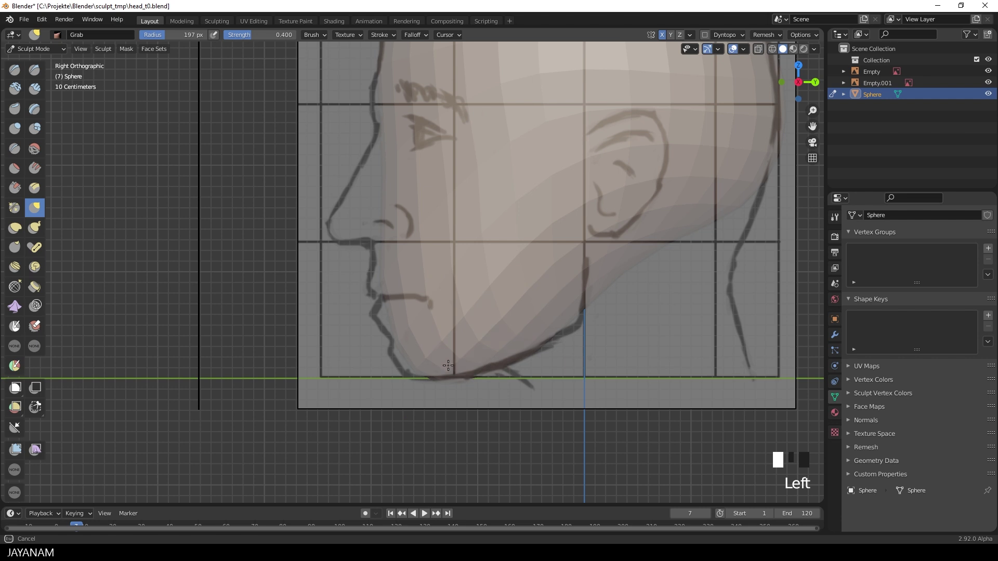
click(401, 357)
click(394, 328)
scroll(398, 306, down, 5)
scroll(397, 306, down, 3)
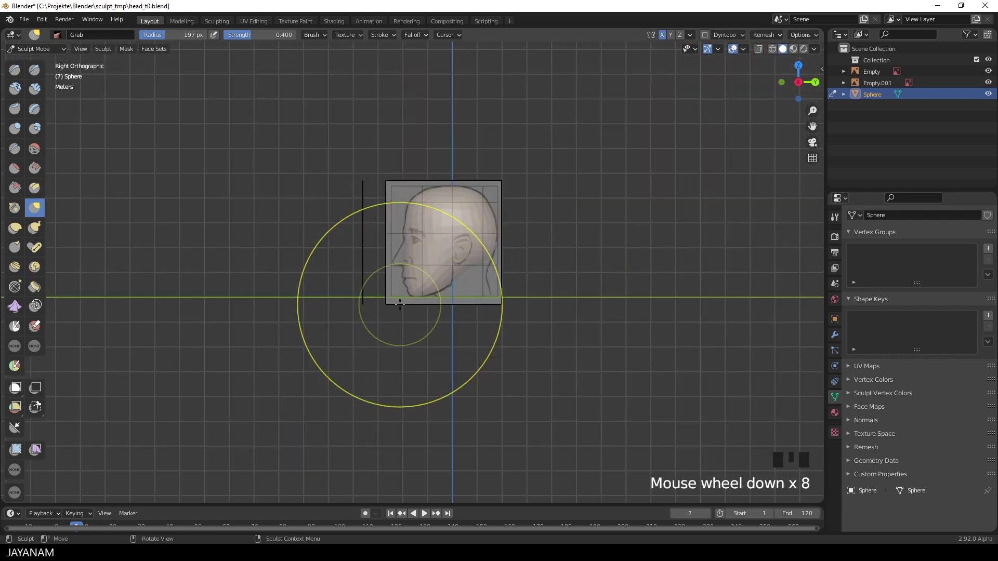
Set a new voxel size and remesh the head
key(shift+r)
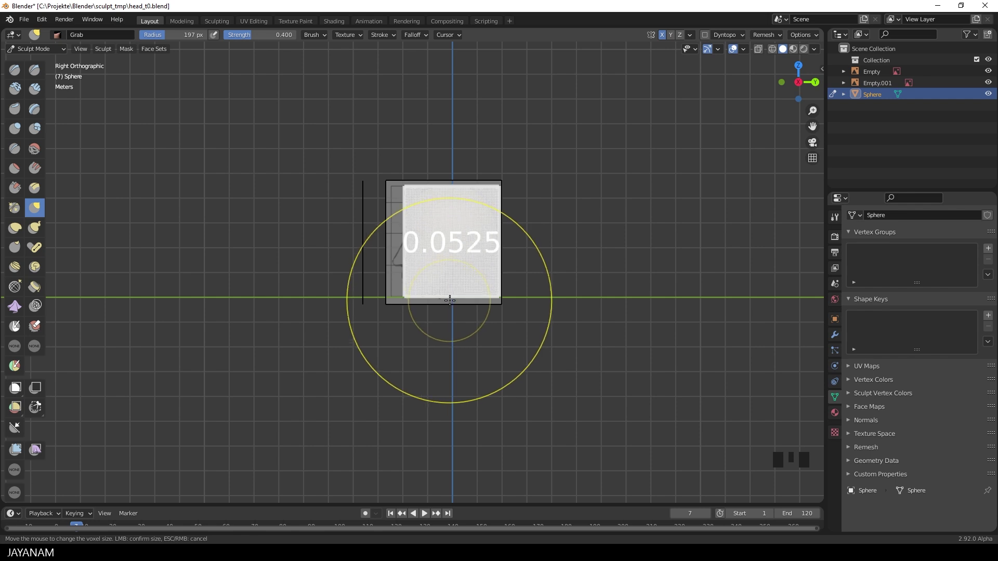
click(452, 297)
scroll(512, 303, up, 3)
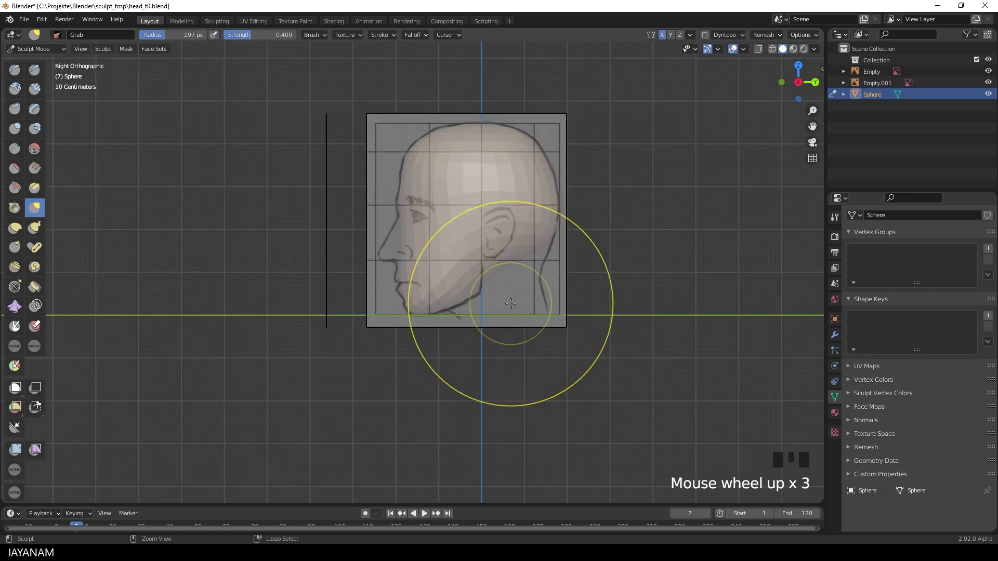
key(ctrl+r)
Smooth bumps over the top and side of the remeshed head
mouse_move(484, 216)
shift+mouse_down()
mouse_move(460, 160)
mouse_move(530, 166)
mouse_move(423, 256)
shift+mouse_up()
key(g)
middle_drag(423, 257, 438, 202)
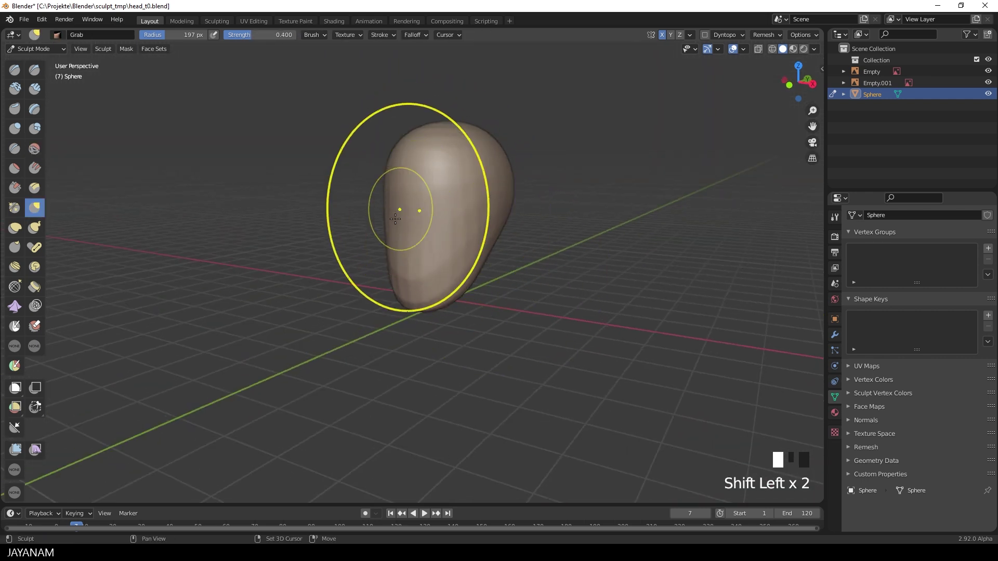
mouse_move(419, 271)
shift+mouse_down()
mouse_move(445, 134)
mouse_move(535, 156)
shift+mouse_up()
middle_drag(535, 156, 390, 167)
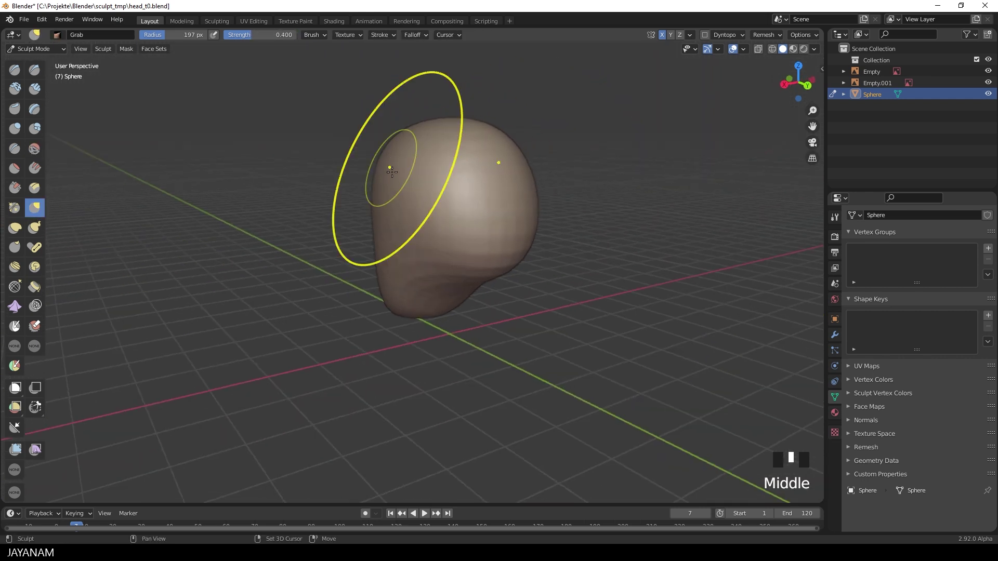
mouse_move(390, 167)
shift+mouse_down()
mouse_move(469, 244)
mouse_move(506, 178)
mouse_move(439, 265)
shift+mouse_up()
key(g)
mouse_move(438, 266)
middle_down()
mouse_move(416, 245)
mouse_move(522, 232)
mouse_move(457, 263)
middle_up()
scroll(457, 263, up, 1)
scroll(491, 293, up, 3)
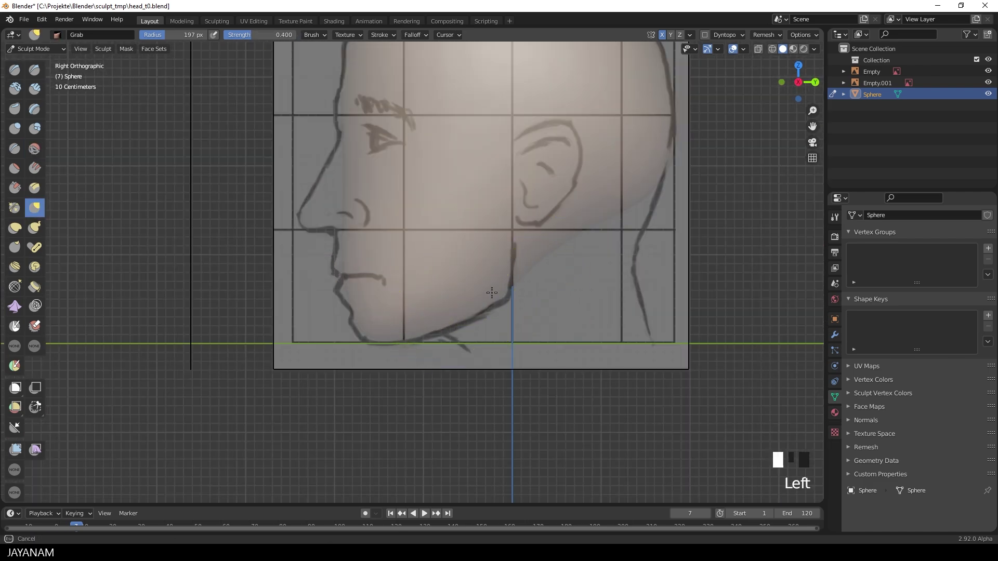
scroll(439, 320, down, 1)
scroll(351, 271, up, 3)
Pull the face outline, chin and forehead out to the side-profile sketch
click(350, 272)
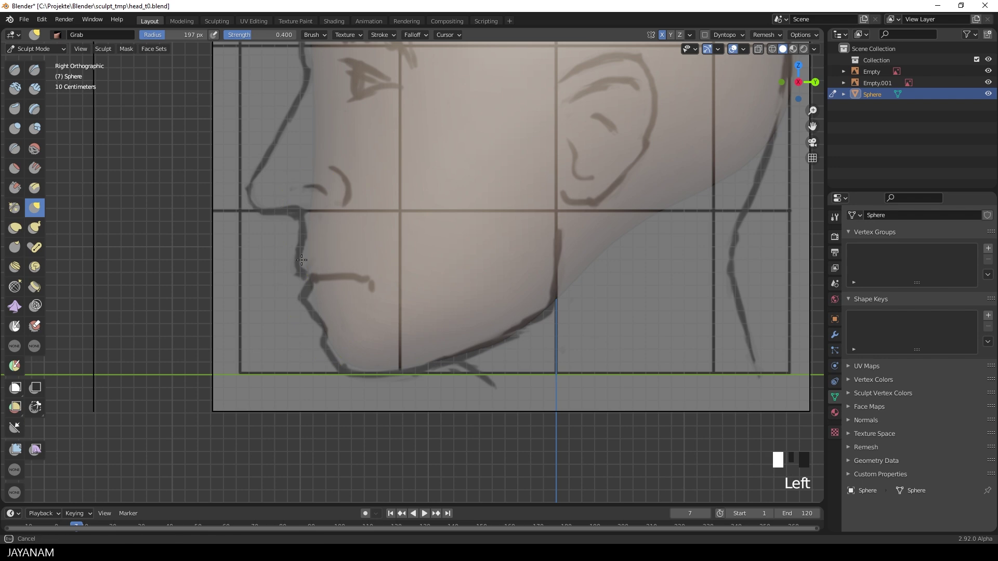
shift+middle_drag(350, 271, 376, 279)
scroll(375, 278, up, 3)
click(322, 245)
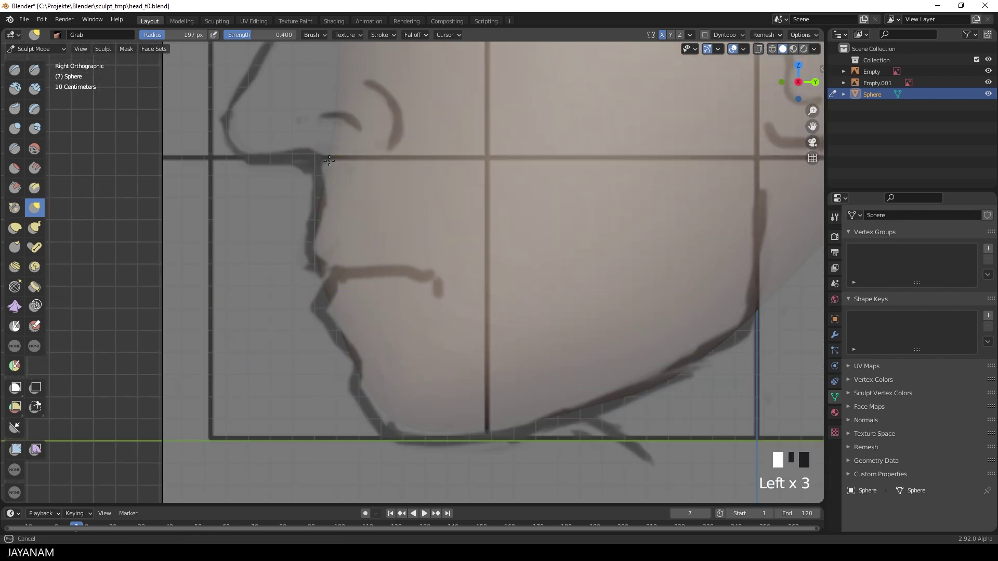
scroll(320, 164, down, 2)
scroll(389, 256, up, 2)
drag(390, 257, 412, 168)
mouse_move(411, 168)
middle_down()
mouse_move(430, 229)
mouse_move(430, 346)
middle_up()
Smooth patches of the head and reshape its outline and back to match the sketch
shift+click(430, 345)
shift+drag(430, 345, 423, 322)
mouse_move(423, 323)
middle_down()
mouse_move(461, 252)
mouse_move(328, 241)
mouse_move(352, 238)
middle_up()
shift+click(328, 241)
mouse_move(351, 238)
mouse_down()
mouse_move(234, 211)
mouse_move(234, 203)
mouse_move(378, 172)
mouse_move(423, 244)
mouse_up()
middle_drag(424, 245, 357, 301)
scroll(356, 302, up, 2)
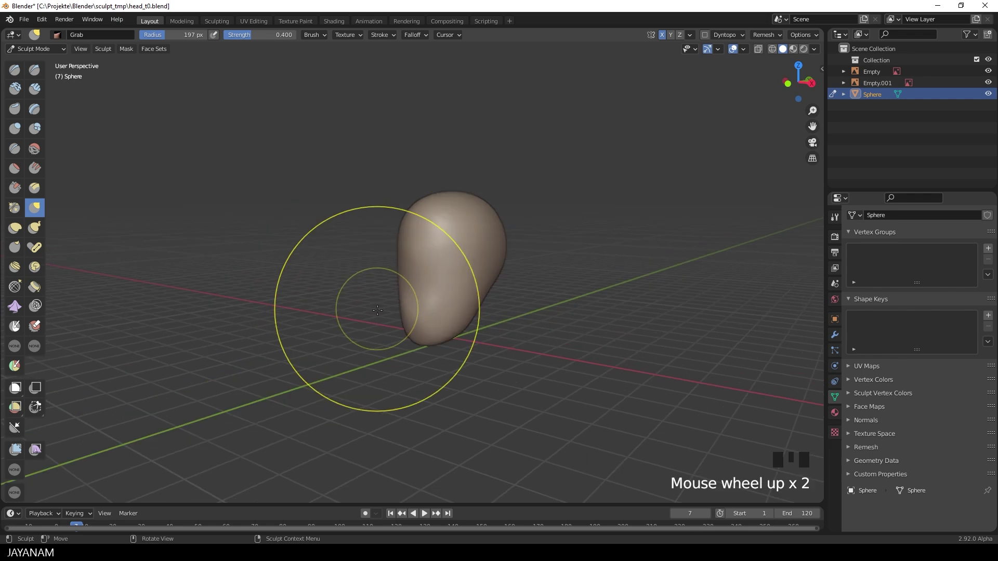
Smooth the remaining spots and save the file as head_t0.blend
shift+click(356, 301)
shift+drag(356, 301, 439, 322)
middle_drag(439, 321, 419, 312)
key(ctrl+s)
scroll(516, 313, up, 2)
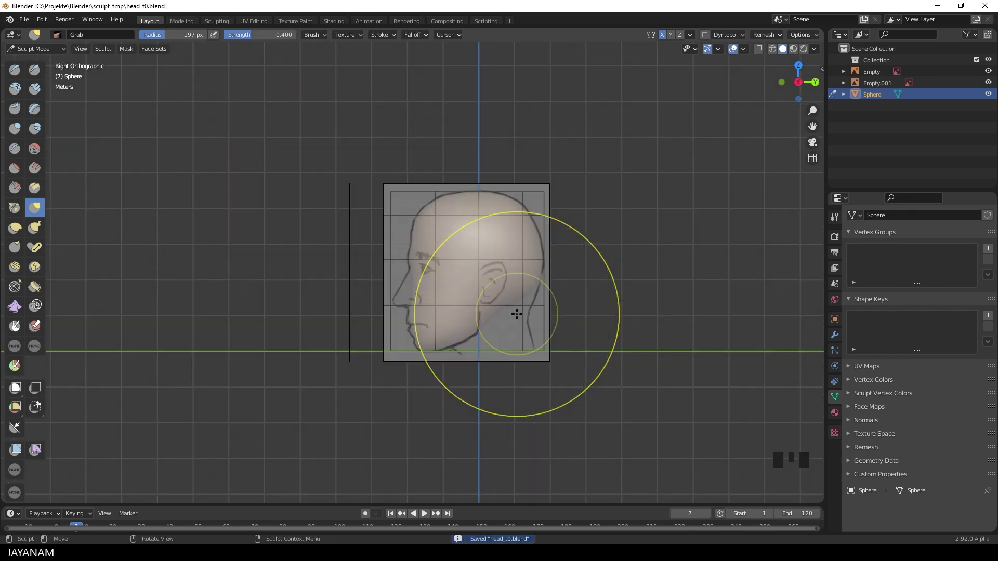
scroll(516, 314, down, 2)
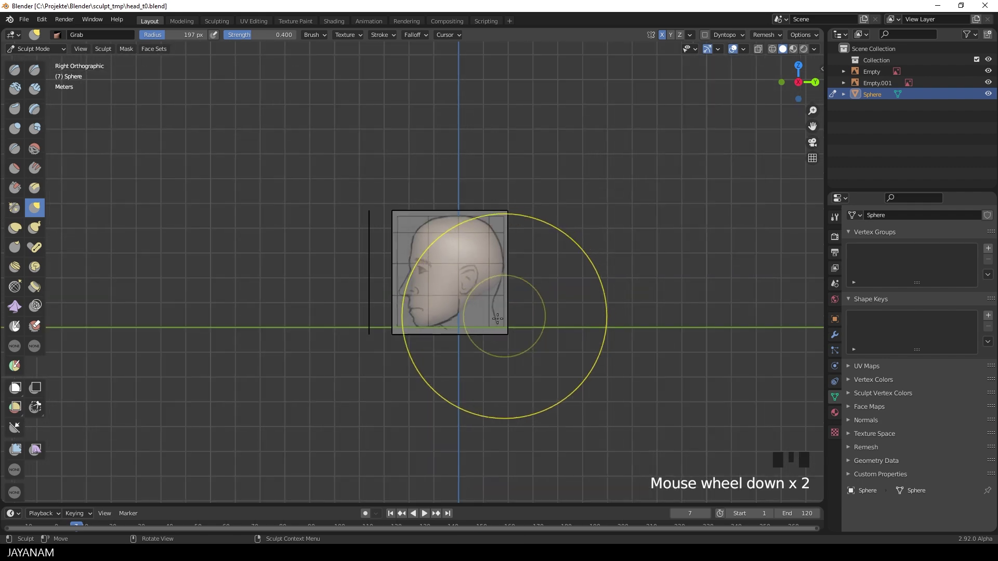
Return to Object Mode and add a cylinder mesh below the sculpted head
middle_drag(516, 314, 492, 321)
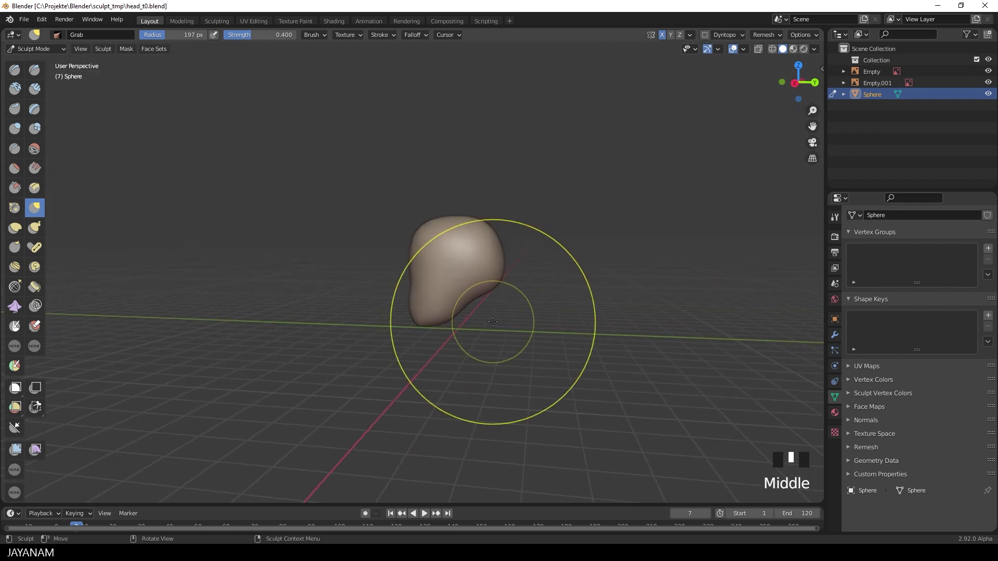
key(ctrl+Tab)
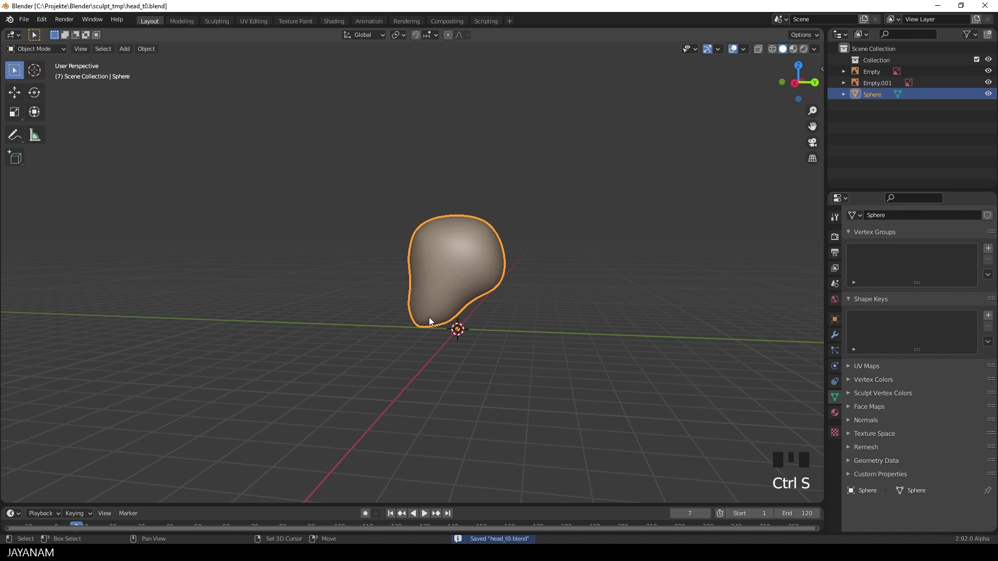
key(shift+a)
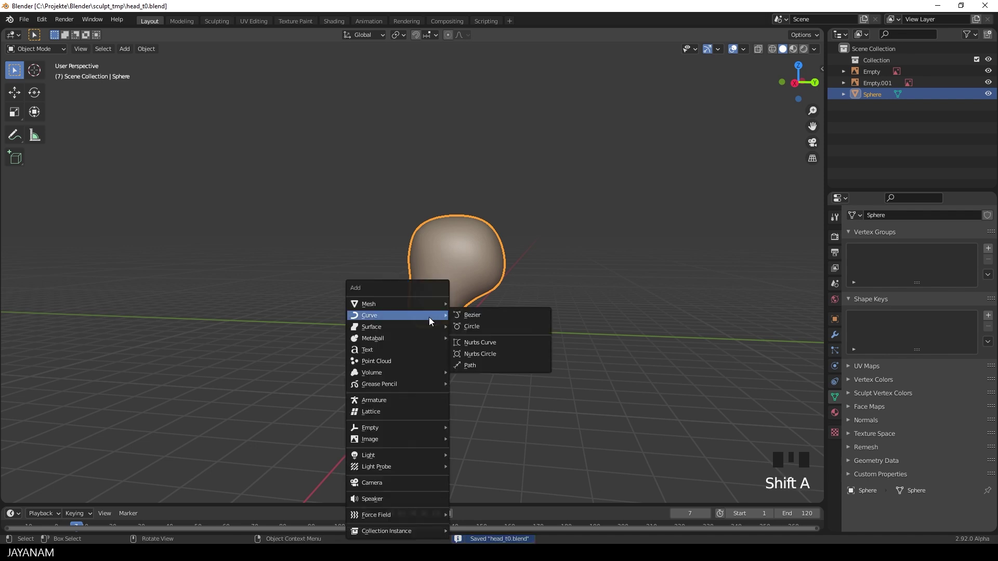
mouse_move(397, 303)
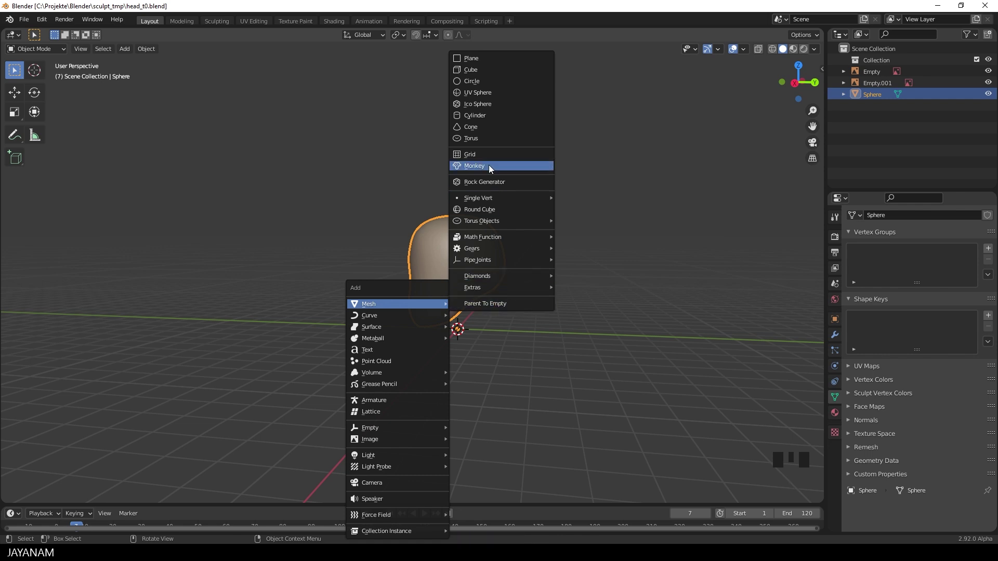
click(479, 116)
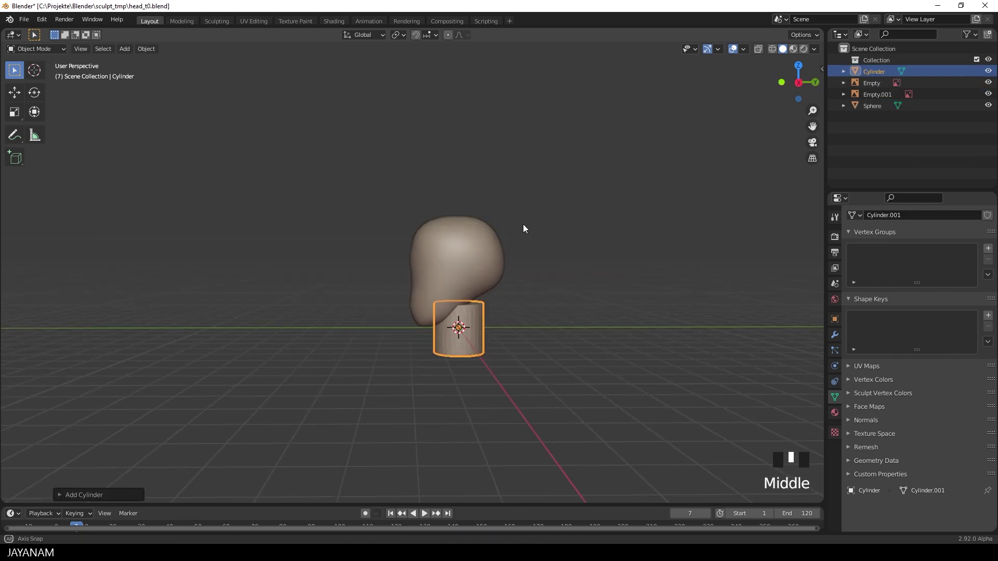
Stretch the cylinder vertically and add 21 horizontal loop cuts
alt+middle_drag(523, 224, 523, 232)
scroll(610, 346, up, 3)
key(Tab)
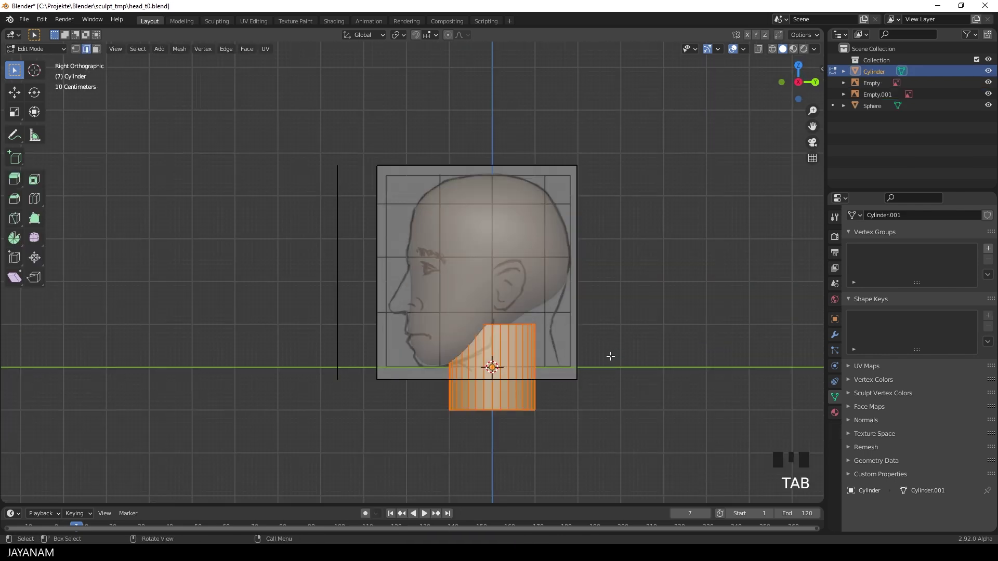
key(s)
key(z)
click(667, 362)
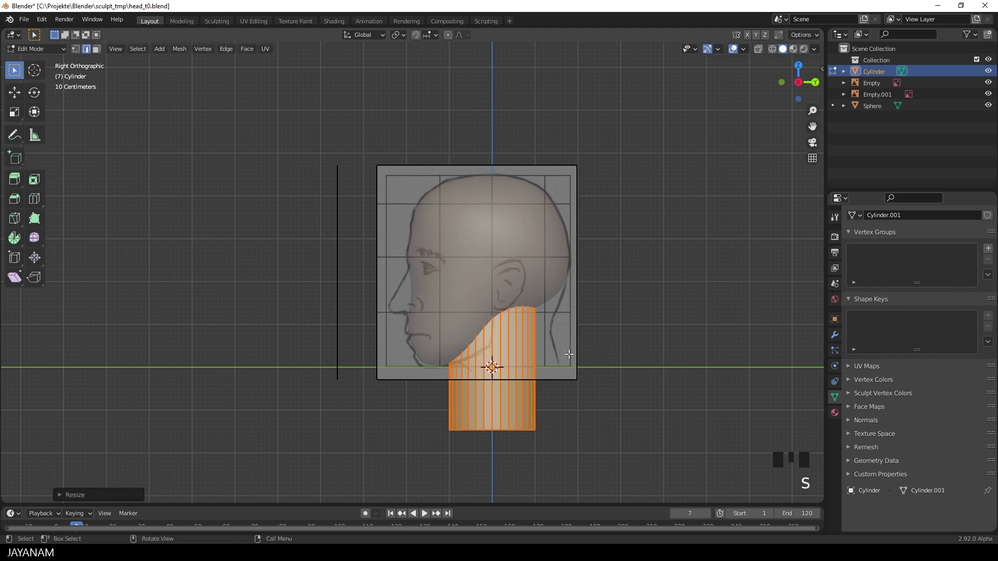
scroll(543, 353, up, 12)
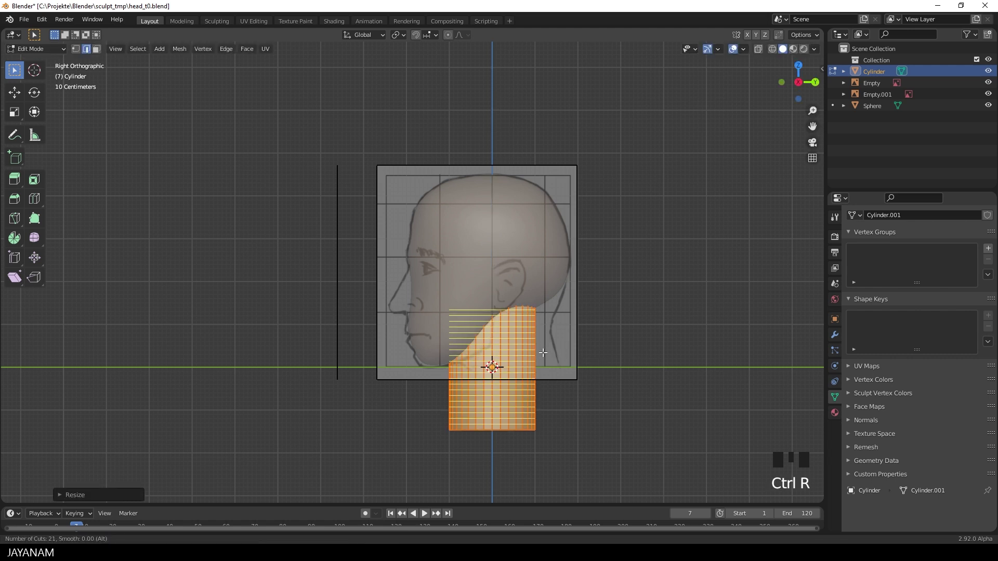
click(543, 353)
scroll(549, 357, down, 2)
scroll(556, 356, up, 1)
Tilt the whole cylinder and move it under the jaw as the neck
key(Tab)
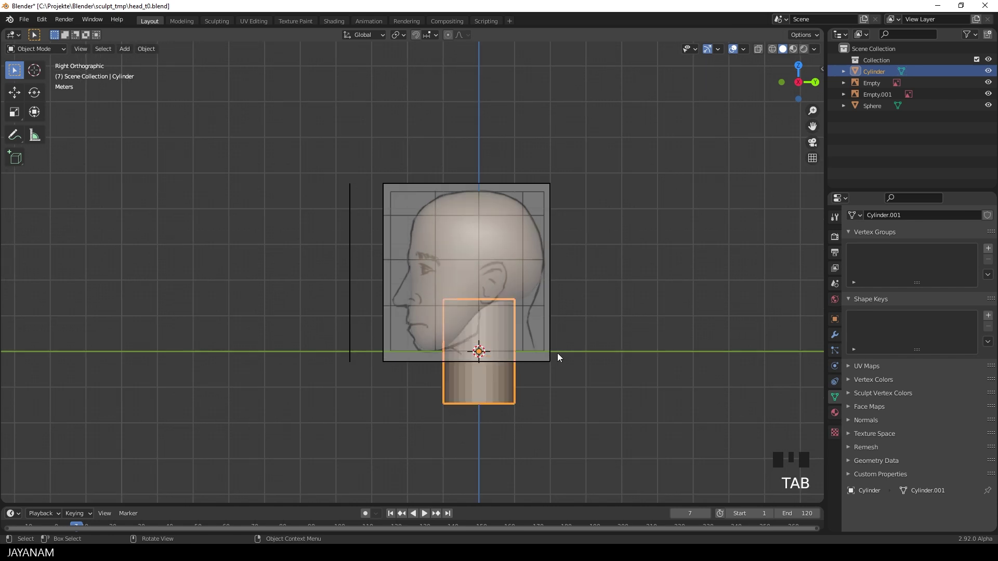
key(Tab)
key(a)
key(r)
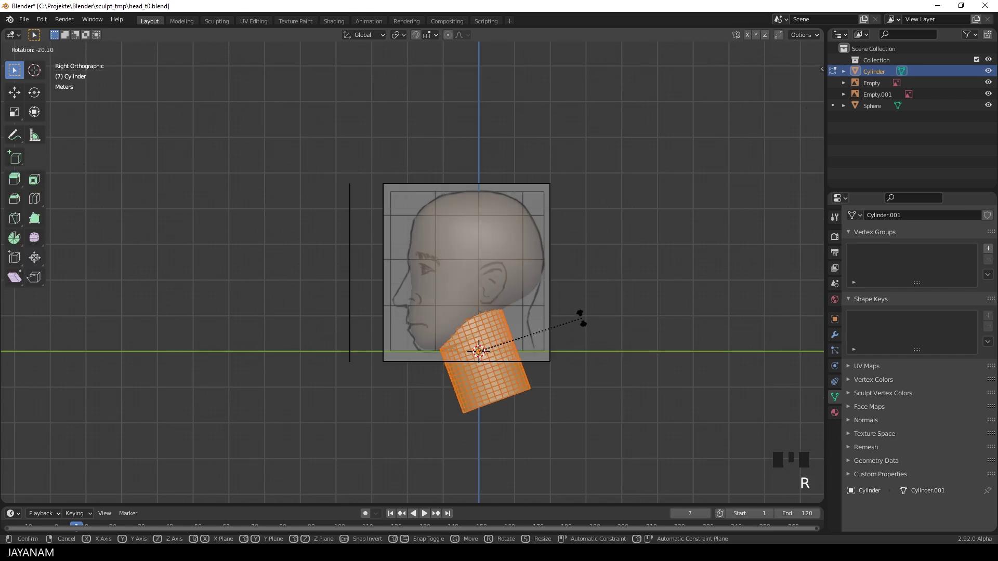
click(581, 318)
key(g)
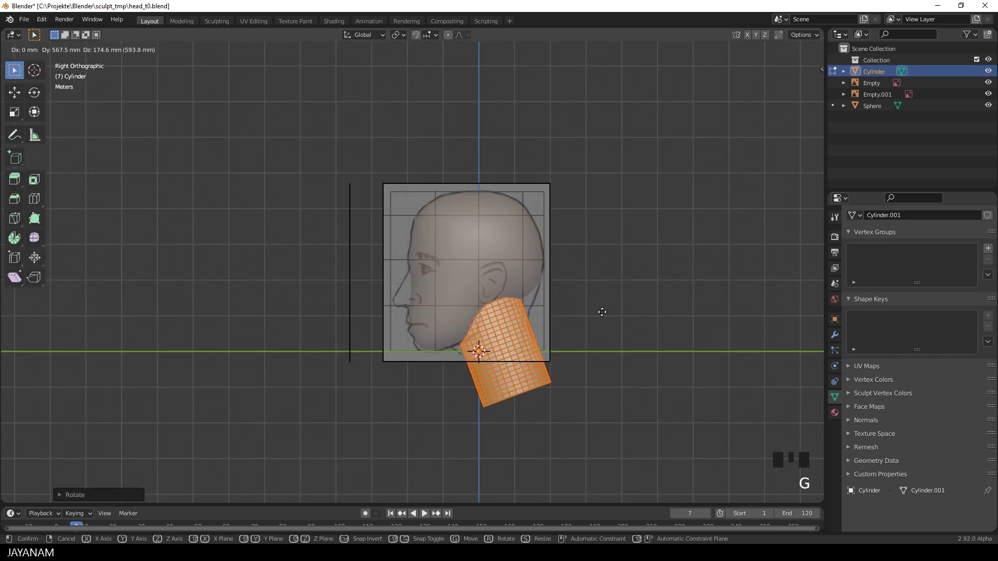
click(600, 313)
scroll(593, 317, down, 1)
scroll(593, 316, down, 2)
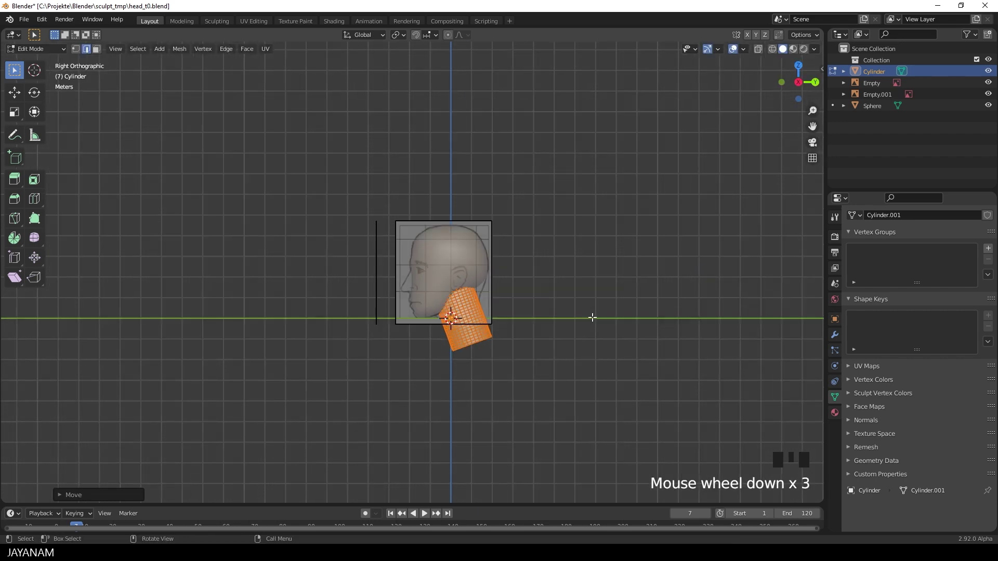
middle_drag(592, 317, 473, 320)
scroll(466, 323, up, 5)
Switch the neck cylinder to Sculpt Mode and pinch in its left and right sides
key(Tab)
key(ctrl+Tab)
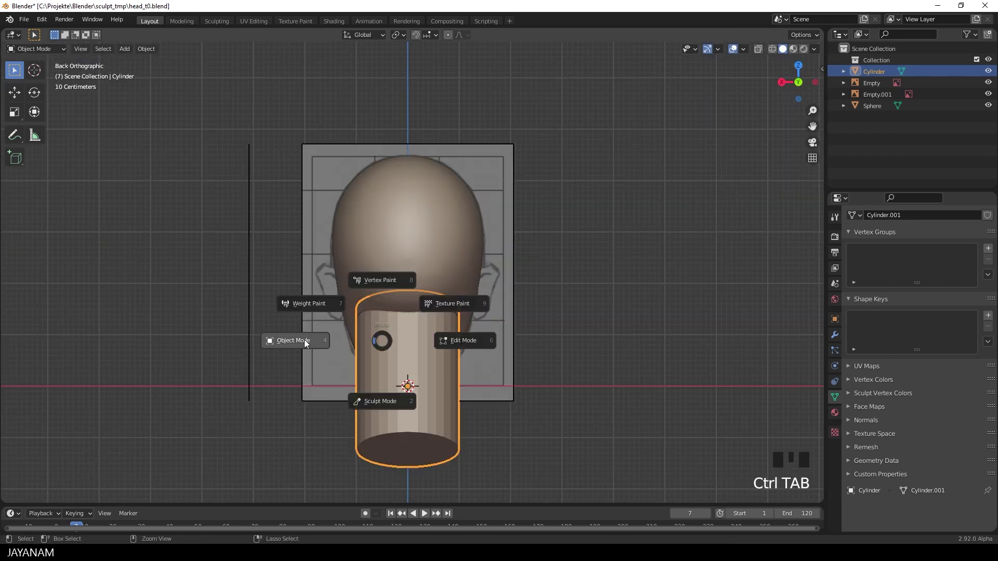
drag(367, 365, 366, 360)
click(457, 367)
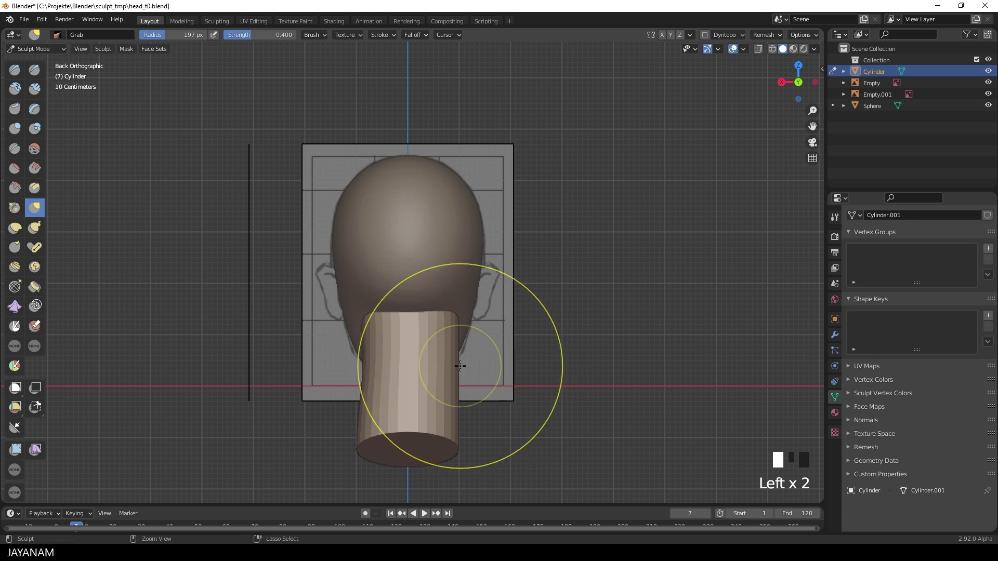
scroll(289, 379, up, 2)
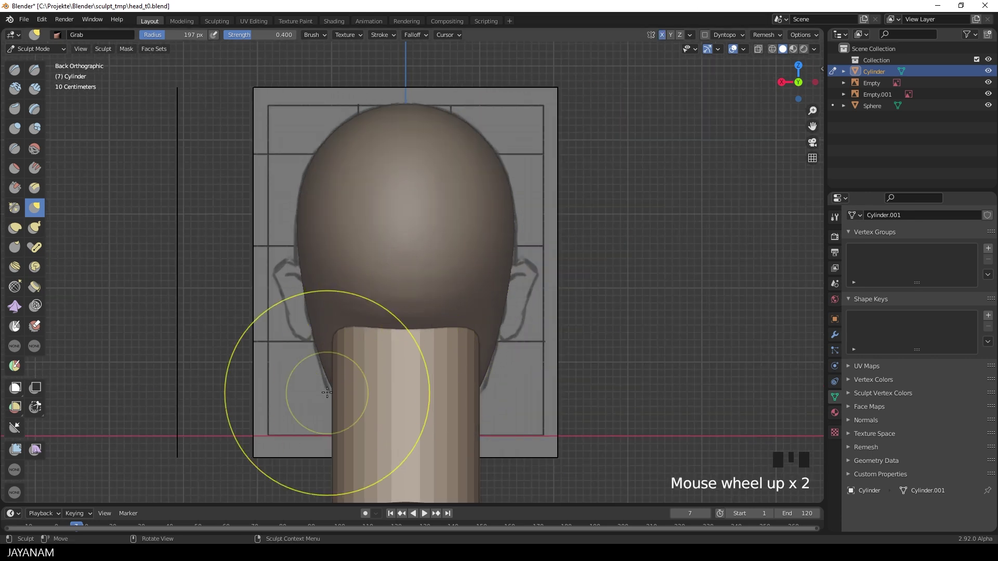
drag(343, 374, 334, 374)
drag(343, 366, 336, 362)
drag(468, 367, 450, 418)
click(356, 412)
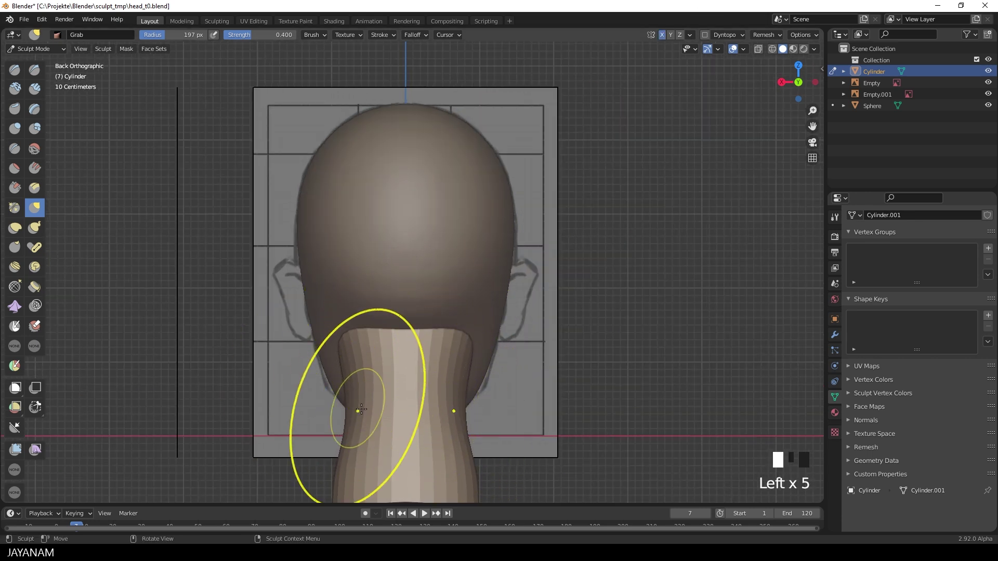
From the right side, pull the neck top upward and curve the throat edge downward
mouse_move(356, 412)
middle_down()
mouse_move(467, 374)
mouse_move(483, 235)
middle_up()
mouse_move(484, 234)
mouse_down()
mouse_move(487, 178)
mouse_move(512, 234)
mouse_move(508, 196)
mouse_up()
scroll(508, 196, up, 2)
click(437, 257)
click(379, 321)
mouse_move(378, 322)
mouse_down()
mouse_move(346, 330)
mouse_move(366, 320)
mouse_up()
mouse_move(367, 320)
mouse_down()
mouse_move(374, 312)
mouse_move(356, 245)
mouse_move(401, 359)
mouse_up()
drag(402, 358, 418, 426)
Pull the neck top toward the ear and jaw, and bulge the back edge outward
mouse_move(550, 75)
mouse_down()
mouse_move(572, 133)
mouse_move(556, 231)
mouse_up()
mouse_move(556, 232)
middle_down()
mouse_move(401, 238)
mouse_move(383, 252)
middle_up()
scroll(383, 252, up, 2)
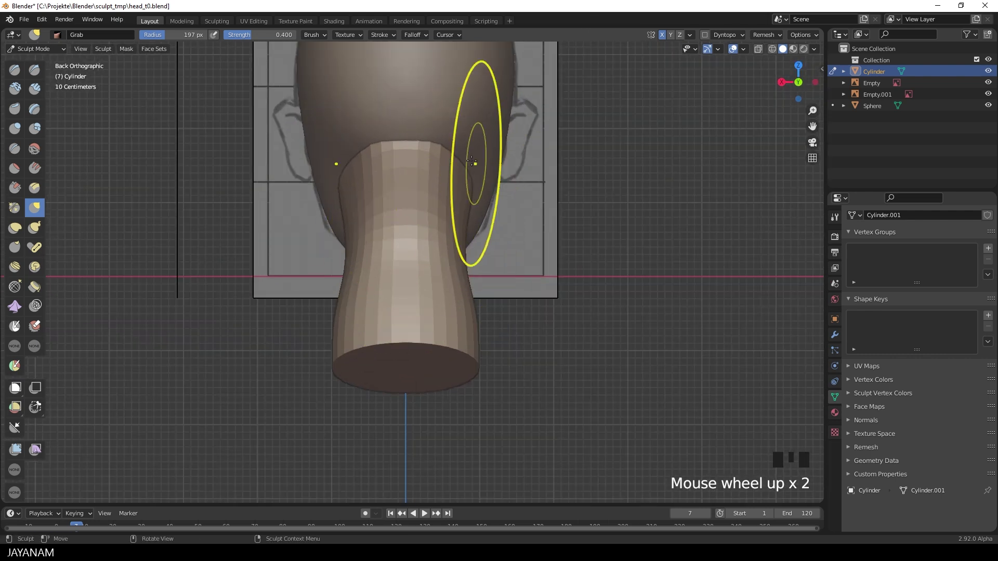
mouse_move(474, 156)
mouse_down()
mouse_move(467, 179)
mouse_move(412, 189)
mouse_up()
middle_drag(411, 190, 562, 154)
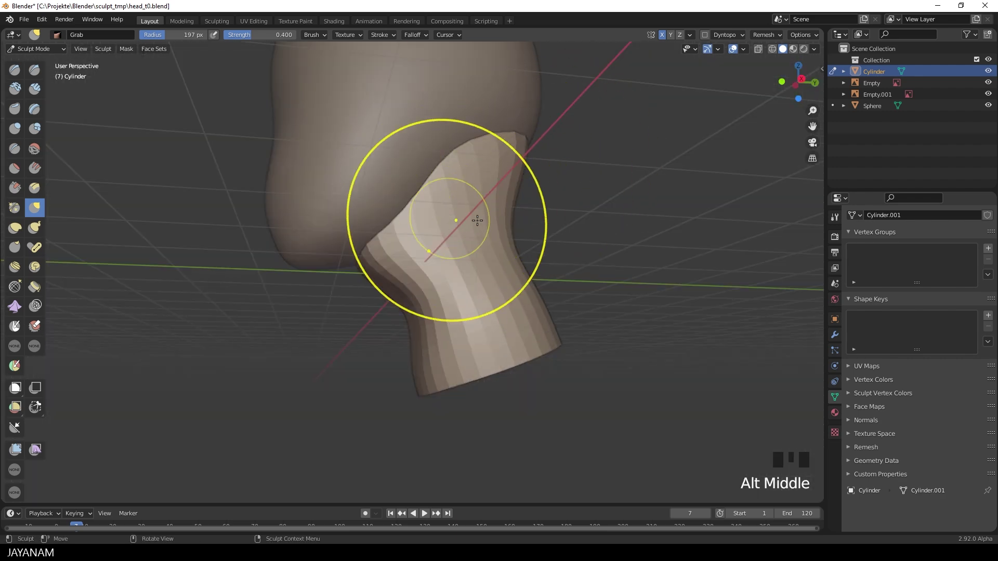
mouse_move(468, 223)
alt+middle_down()
mouse_move(367, 187)
mouse_move(444, 205)
alt+middle_up()
click(338, 180)
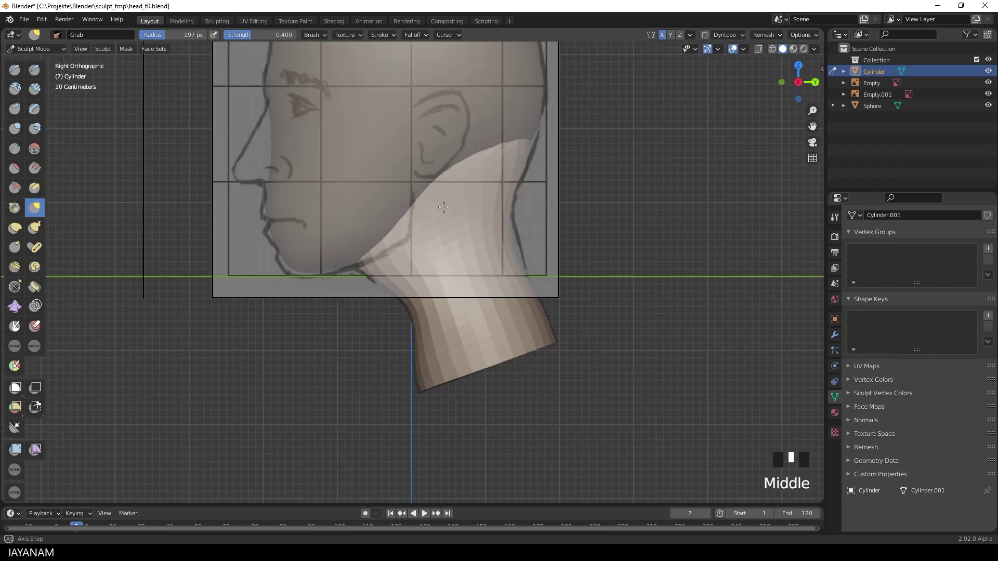
scroll(437, 223, up, 2)
drag(391, 200, 437, 156)
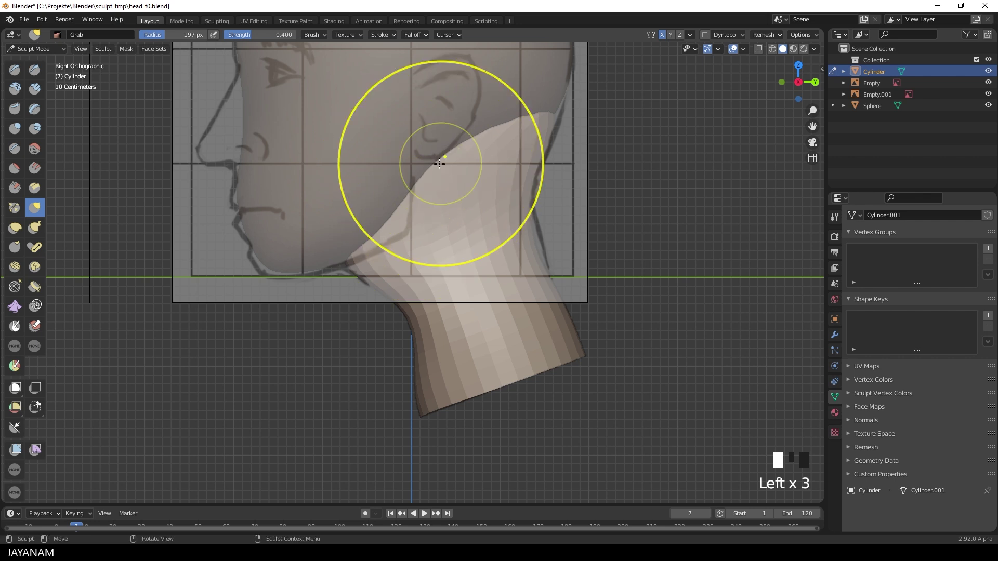
scroll(434, 167, down, 2)
mouse_move(435, 168)
middle_down()
mouse_move(468, 179)
mouse_move(436, 184)
middle_up()
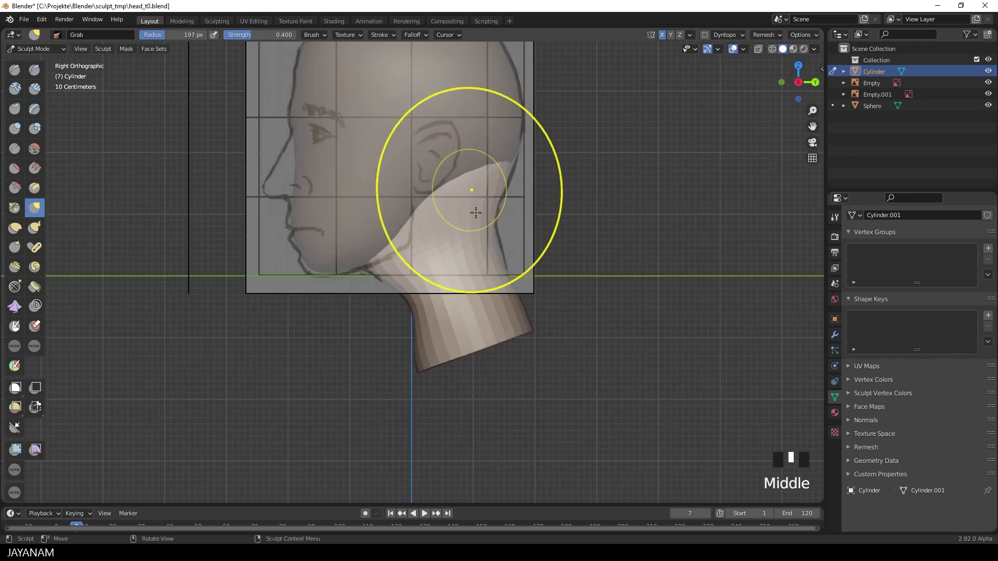
mouse_move(486, 252)
mouse_down()
mouse_move(520, 335)
mouse_move(534, 310)
mouse_up()
click(534, 311)
click(534, 312)
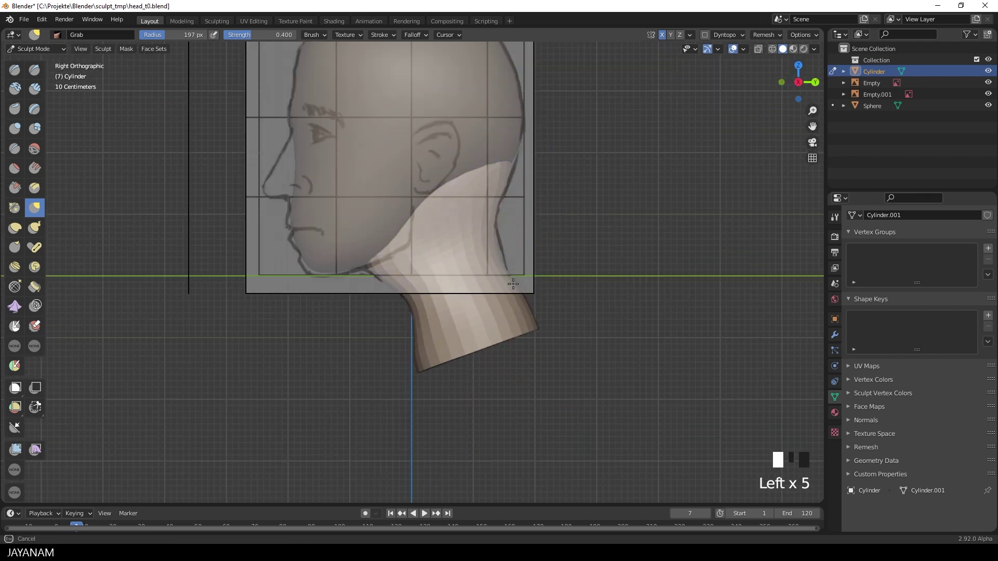
scroll(425, 312, down, 1)
scroll(438, 335, down, 2)
scroll(438, 335, up, 1)
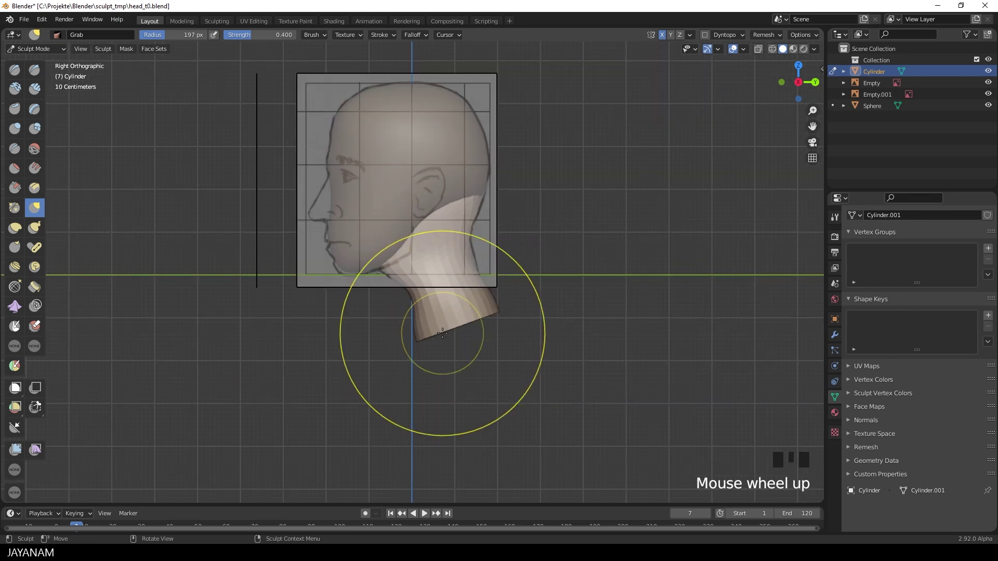
Voxel-remesh the neck at a smaller voxel size and smooth its surface
key(shift+r)
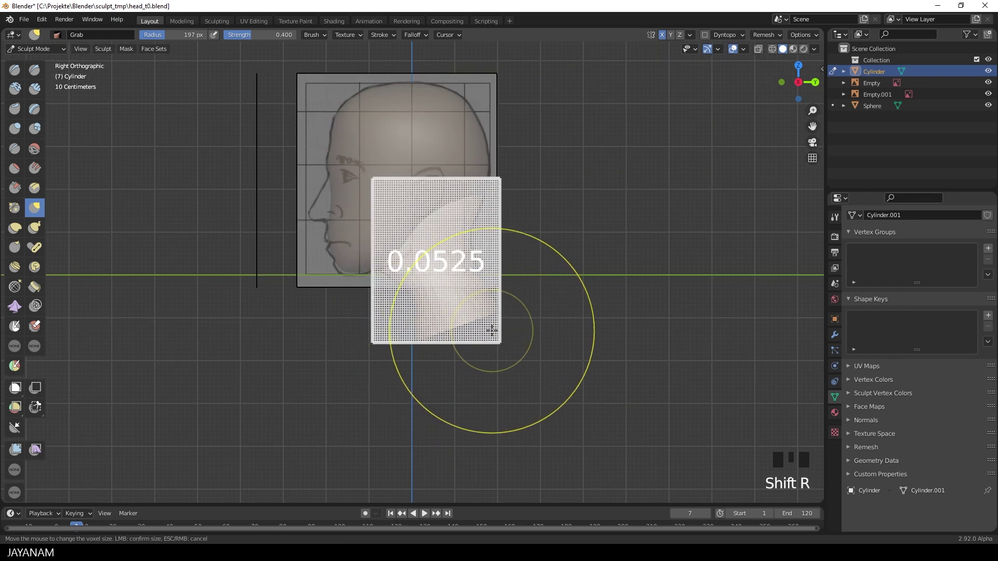
click(493, 331)
key(ctrl+r)
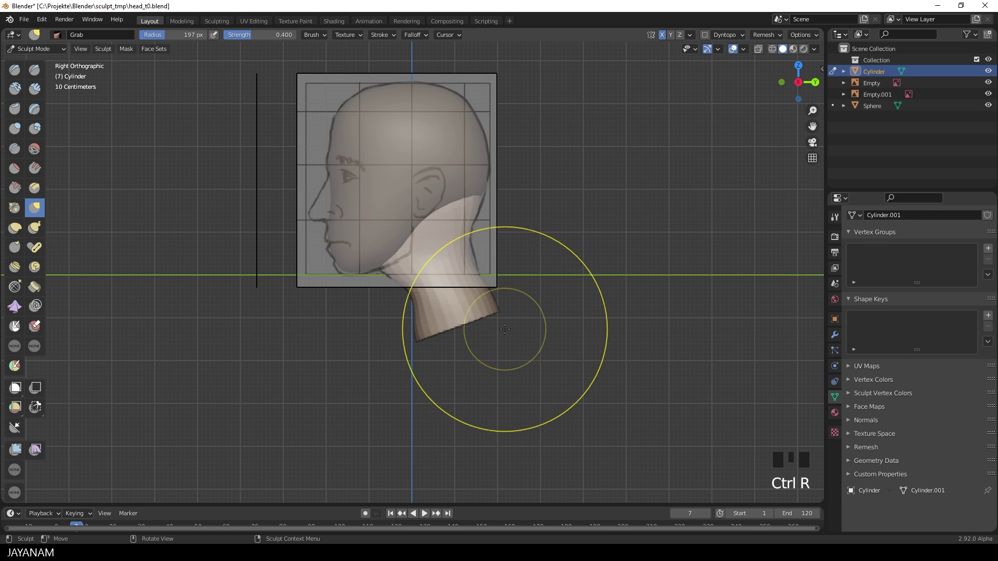
shift+drag(434, 278, 416, 301)
mouse_move(423, 278)
middle_down()
mouse_move(394, 267)
mouse_move(393, 226)
middle_up()
shift+drag(392, 226, 387, 225)
middle_drag(388, 225, 394, 289)
shift+drag(394, 288, 394, 290)
scroll(393, 290, down, 3)
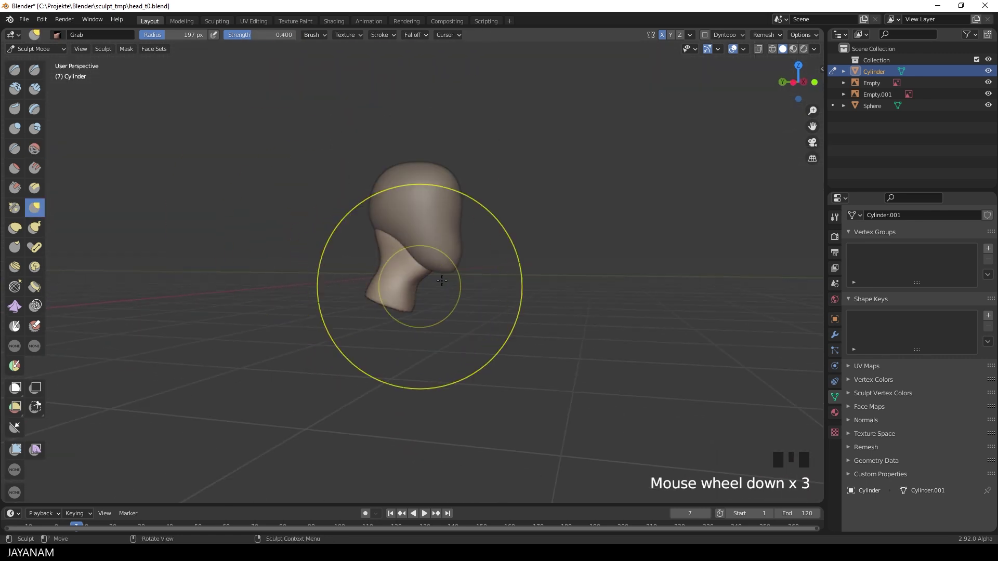
middle_drag(394, 290, 467, 282)
Save the file and return the neck to Object Mode in side view
key(ctrl+s)
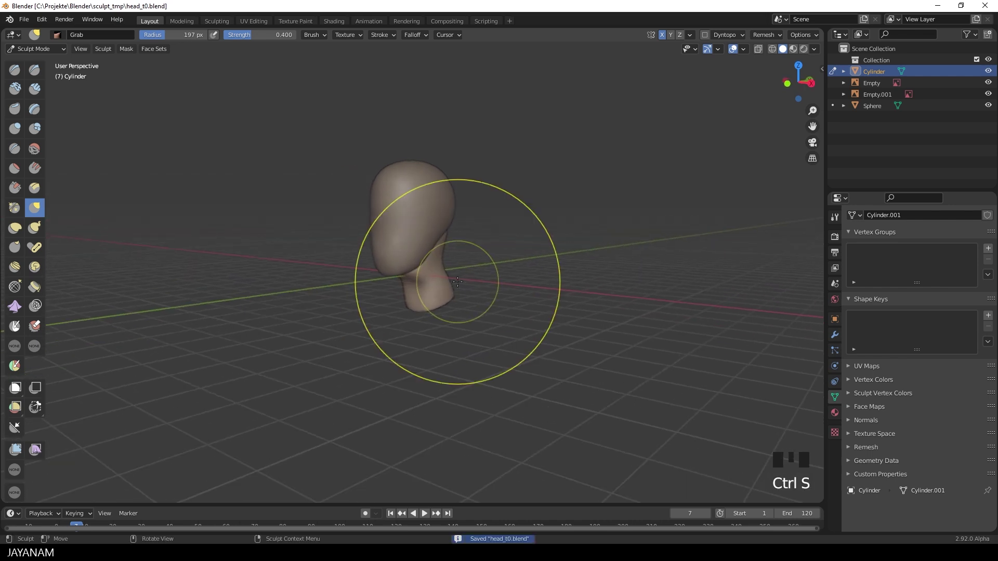
key(ctrl+Tab)
click(416, 289)
key(KP_3)
scroll(416, 290, up, 3)
scroll(421, 234, up, 1)
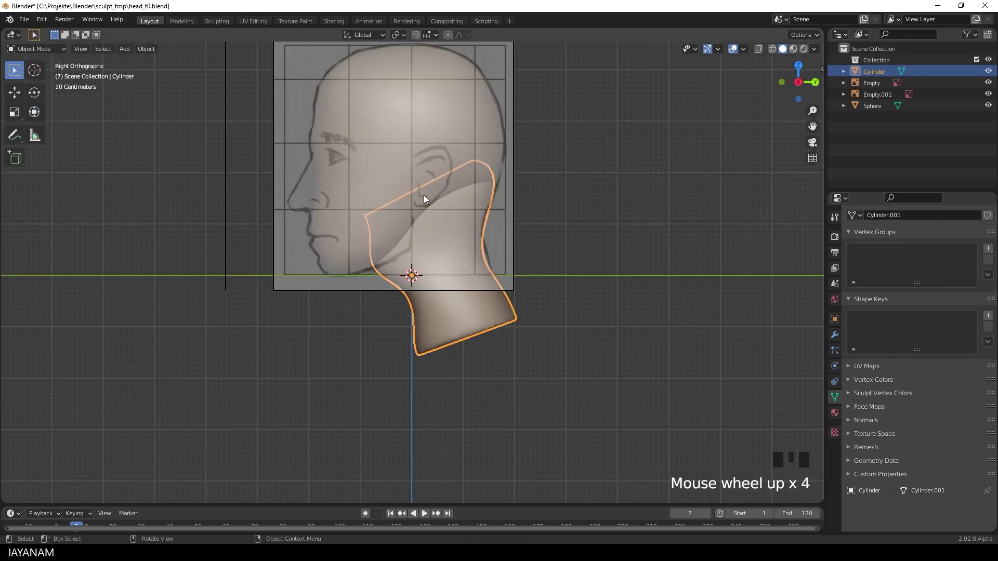
Add a new cylinder mesh and move it beside the head in Edit Mode
key(shift+a)
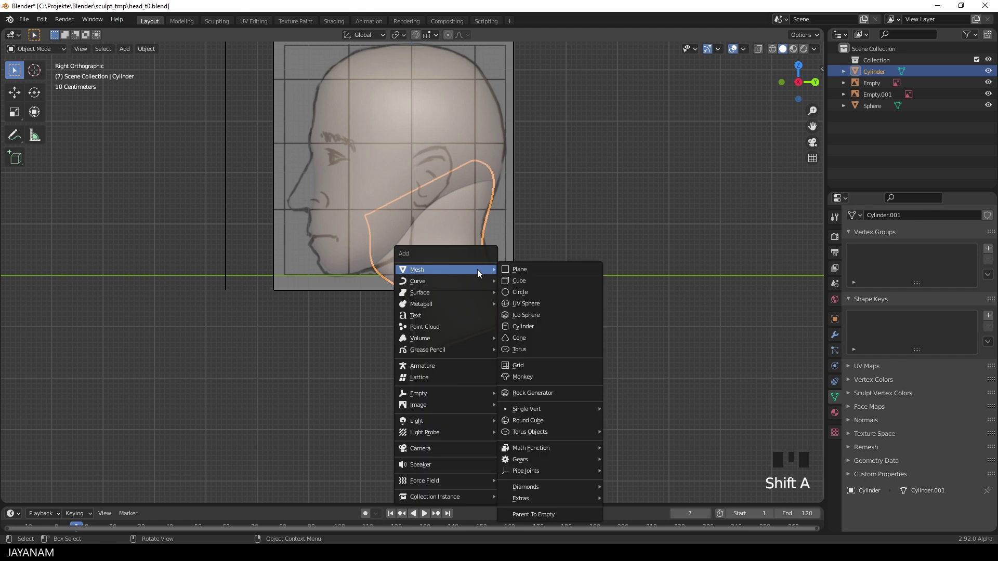
click(533, 324)
scroll(528, 325, down, 4)
middle_drag(563, 307, 425, 310)
scroll(503, 298, up, 3)
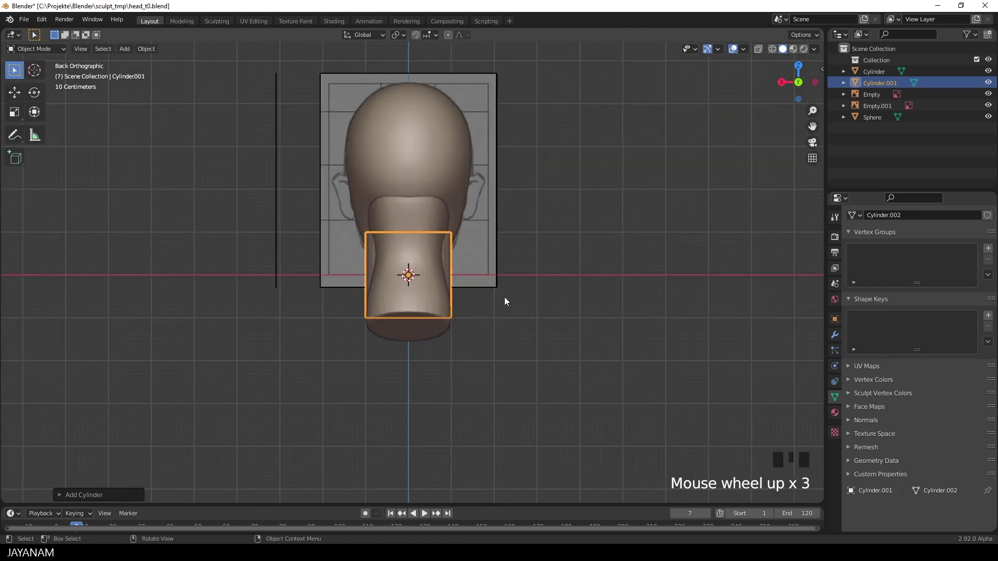
key(Tab)
key(g)
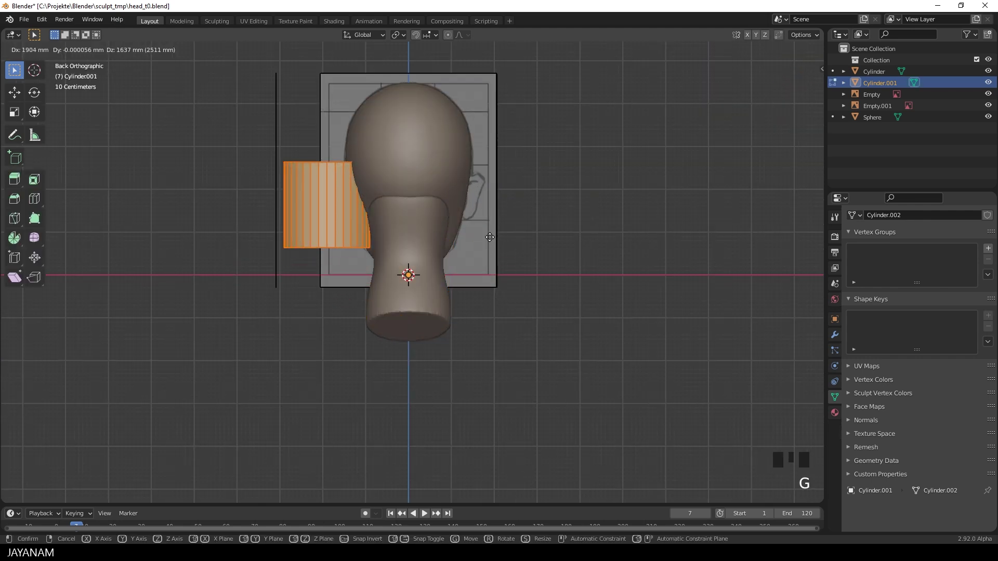
click(488, 237)
Rotate the cylinder, flatten it along X into a thin disc, and tilt it on Z
key(r)
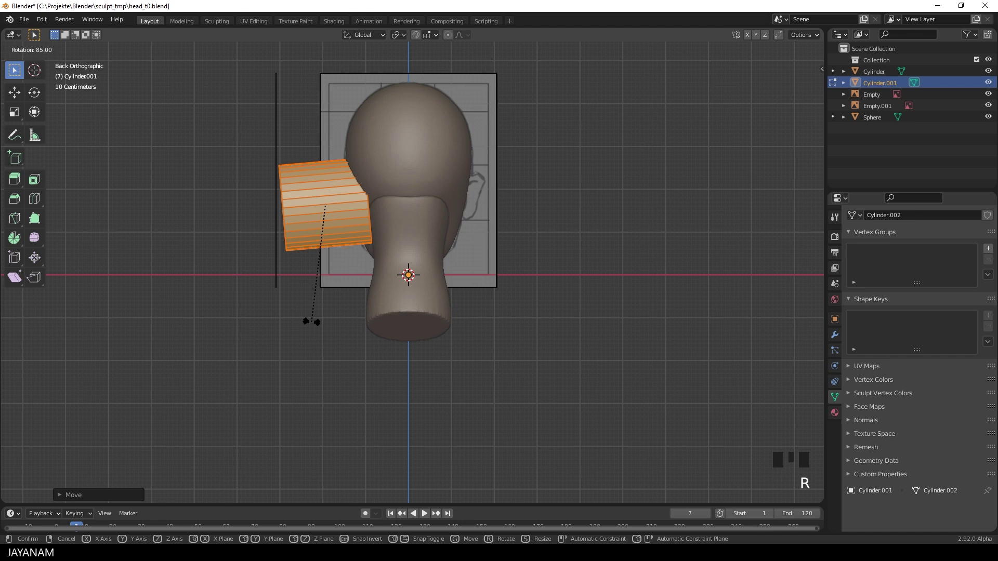
click(300, 315)
key(s)
key(x)
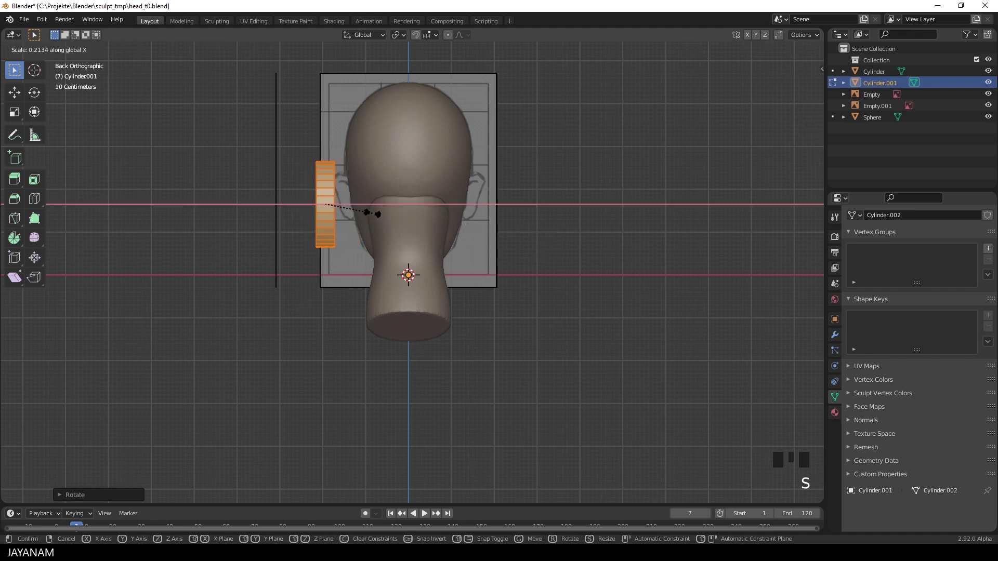
click(376, 214)
key(r)
key(z)
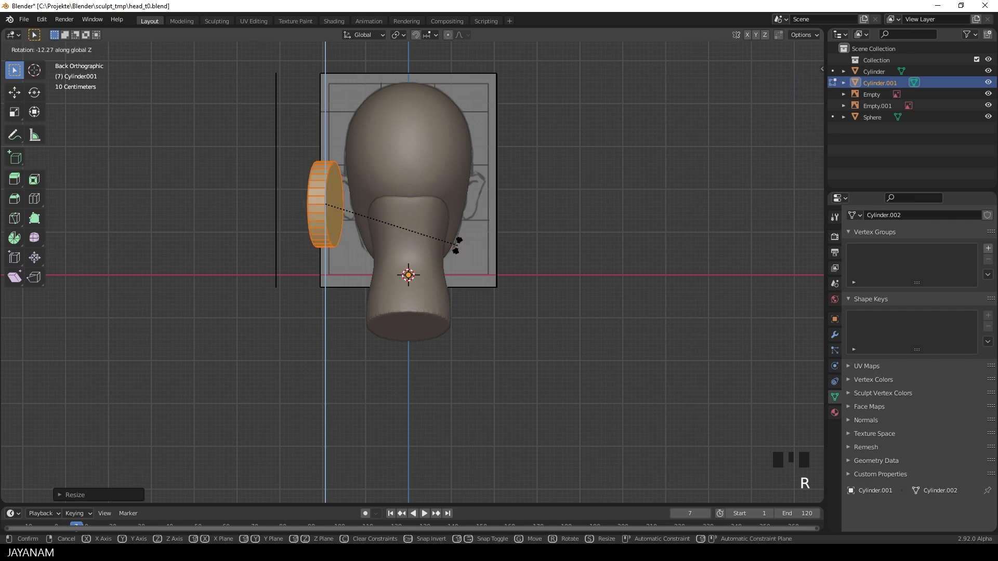
click(456, 238)
mouse_move(457, 238)
middle_down()
mouse_move(543, 229)
mouse_move(584, 239)
middle_up()
Scale the disc up and move it over the ear position on the sketch
key(s)
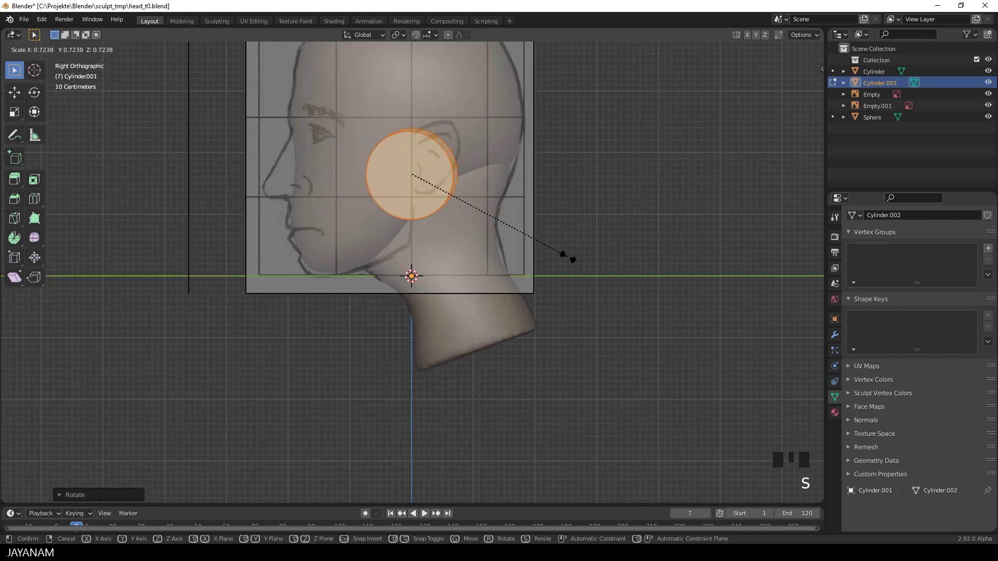
click(583, 236)
key(s)
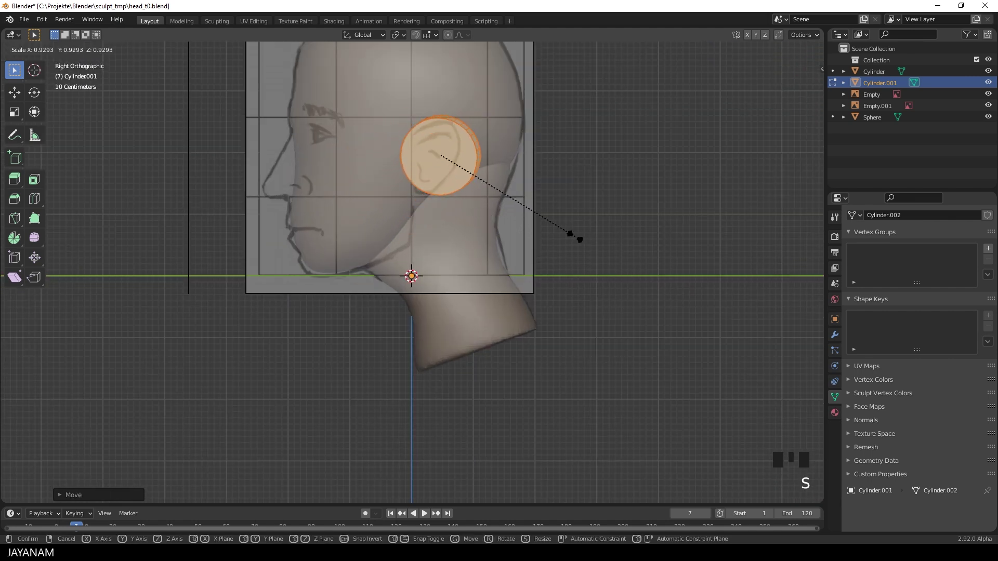
click(571, 237)
key(Tab)
mouse_move(572, 237)
middle_down()
mouse_move(552, 267)
mouse_move(472, 267)
middle_up()
scroll(441, 251, up, 1)
key(Tab)
key(g)
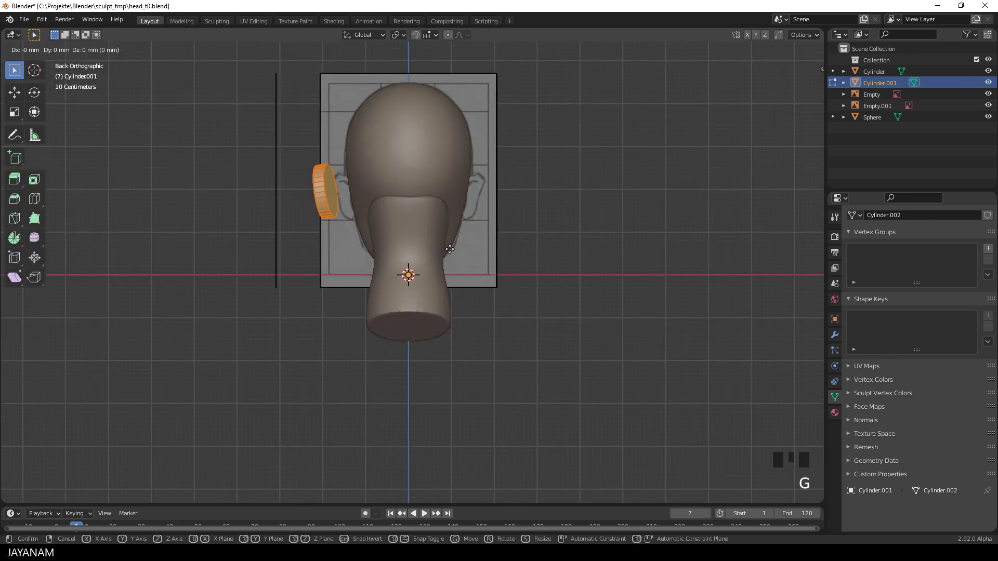
click(466, 248)
middle_drag(466, 248, 609, 250)
scroll(599, 250, up, 3)
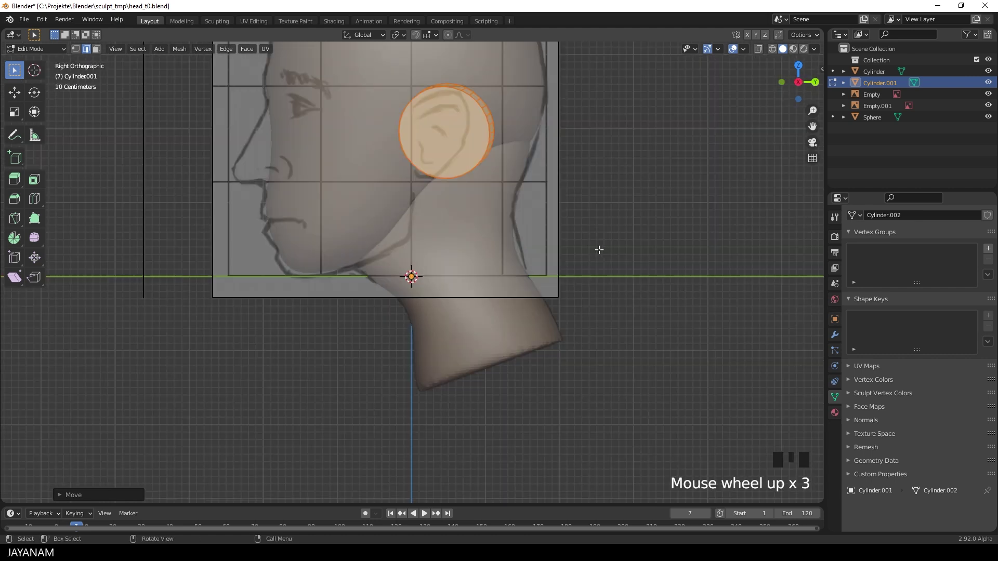
scroll(522, 245, down, 2)
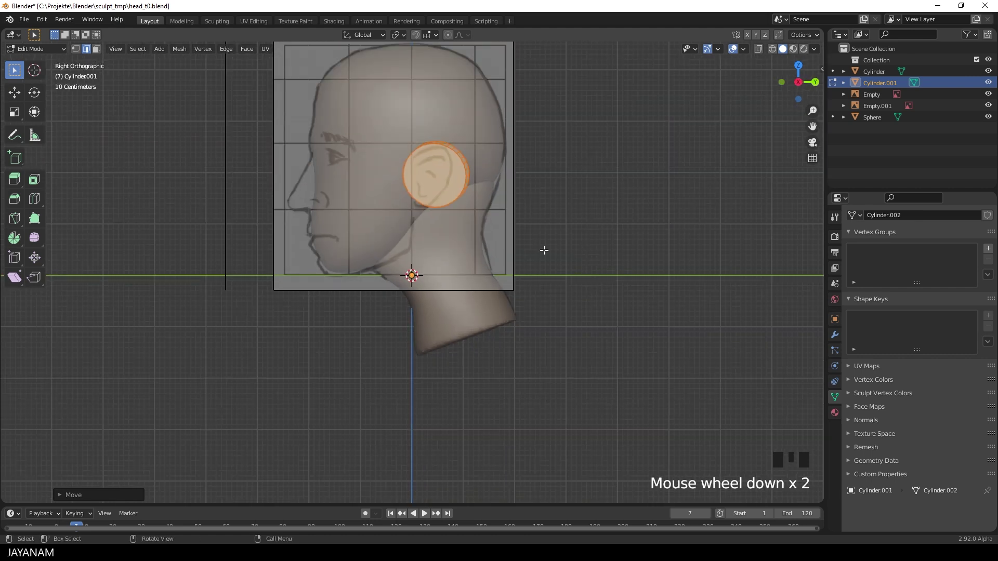
Add a Mirror modifier to the ear disc from the Modifiers tab
click(834, 334)
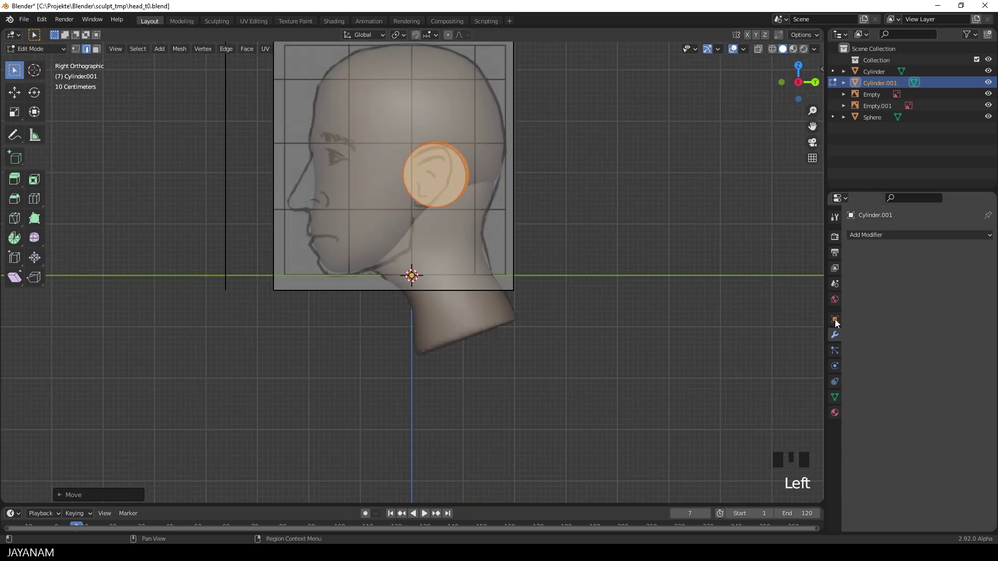
click(886, 234)
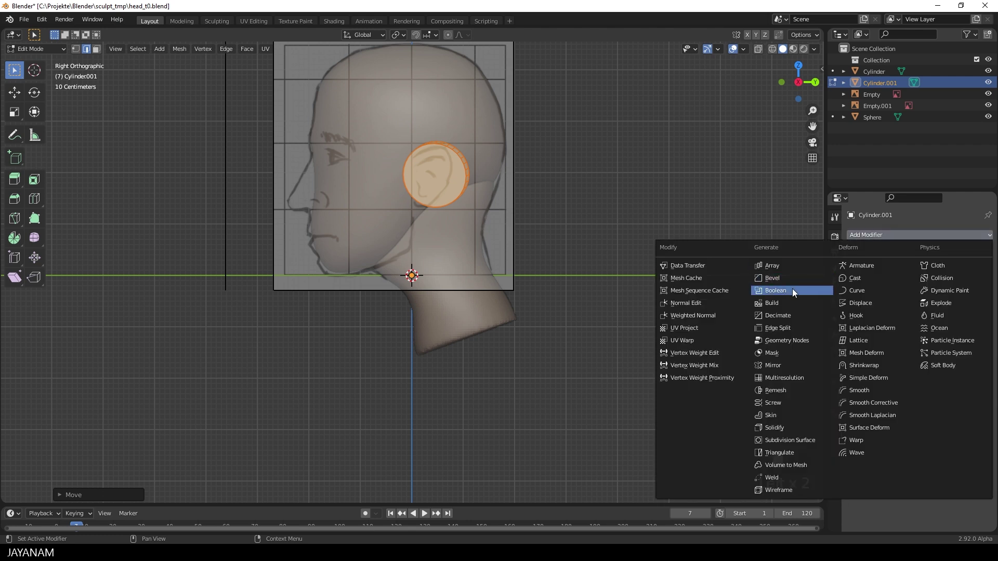
click(784, 365)
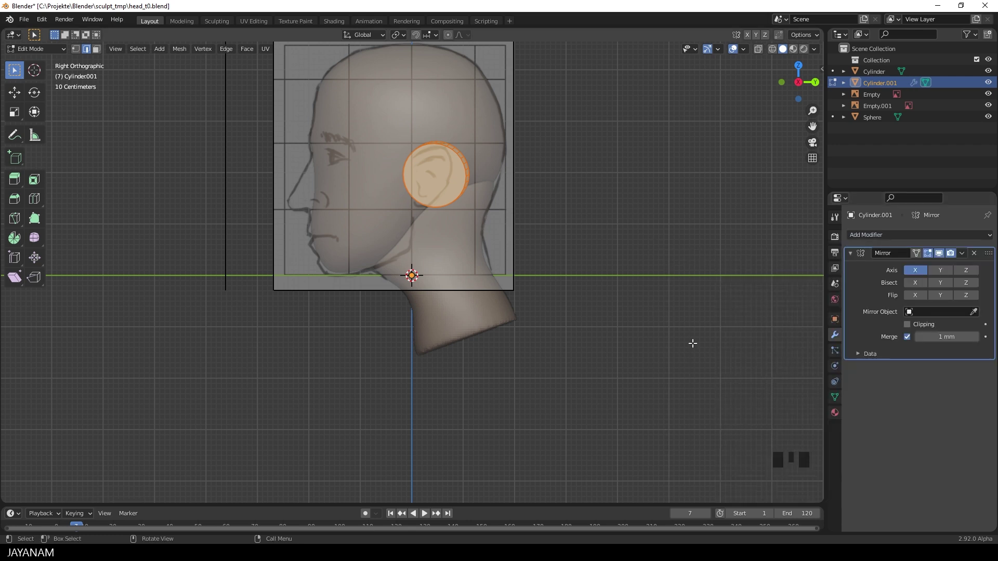
mouse_move(691, 345)
middle_down()
mouse_move(562, 307)
mouse_move(478, 307)
mouse_move(585, 319)
mouse_move(622, 310)
middle_up()
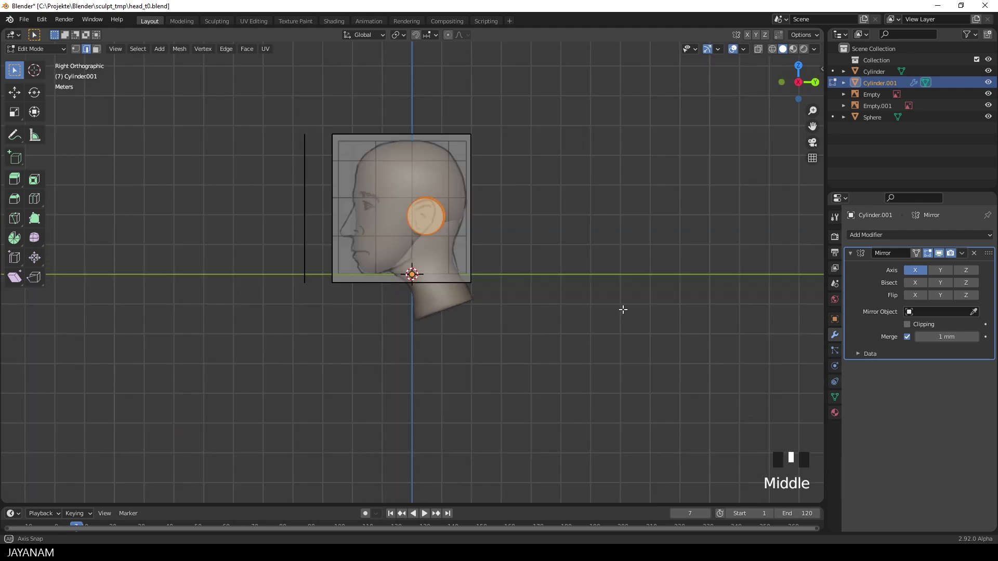
scroll(627, 315, up, 1)
click(962, 254)
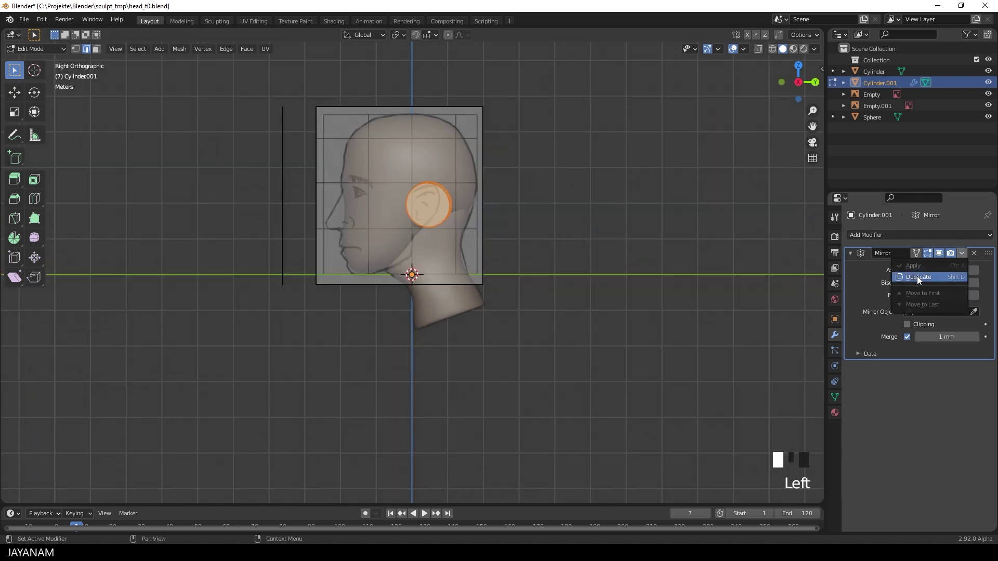
Apply the Mirror modifier in Object Mode so the second ear becomes real geometry
key(Tab)
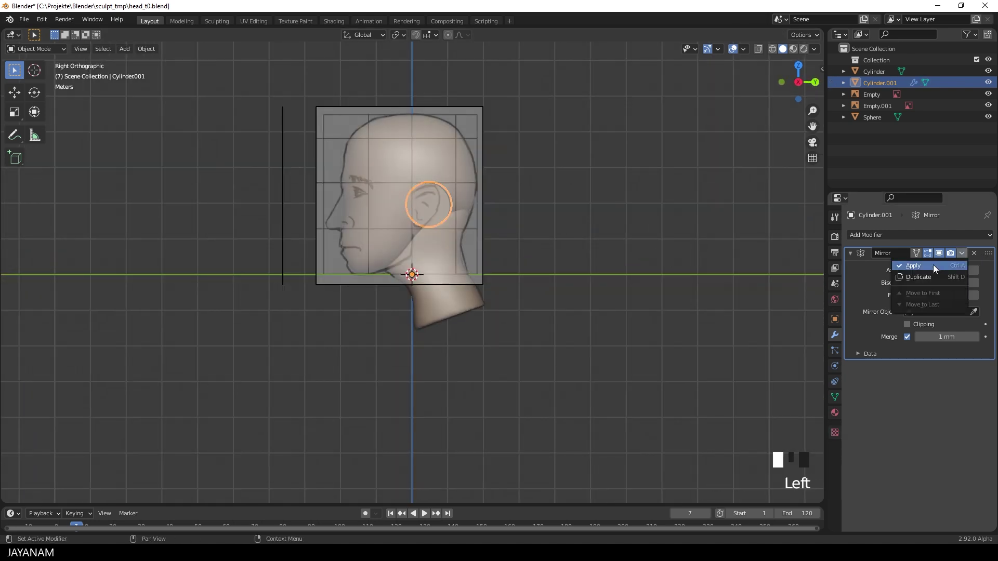
click(917, 266)
scroll(527, 242, up, 2)
scroll(525, 229, down, 1)
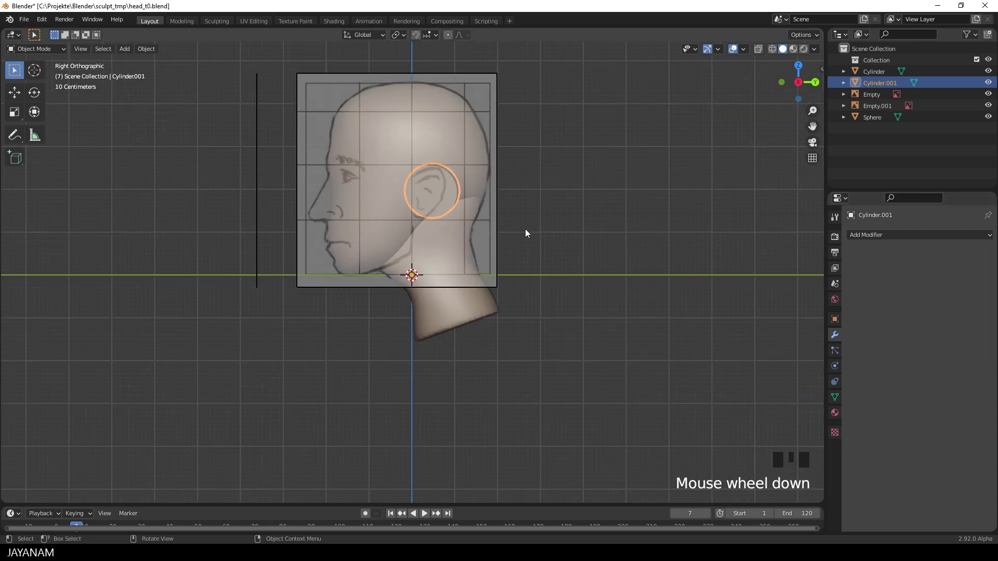
key(ctrl+Tab)
Enter Sculpt Mode and voxel-remesh the ear discs at a finer voxel size
click(517, 286)
shift+middle_drag(505, 247, 506, 255)
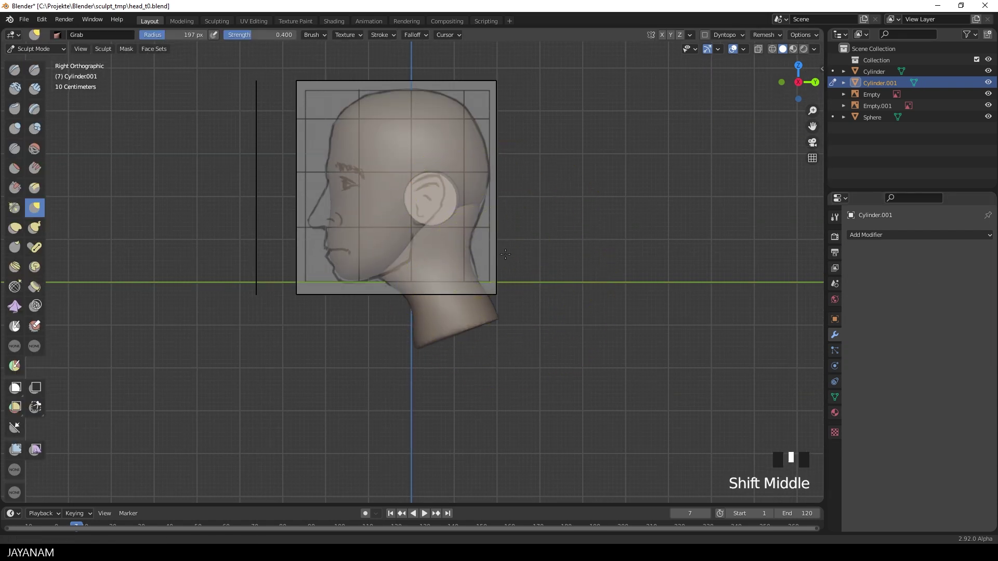
scroll(506, 254, up, 2)
key(shift+r)
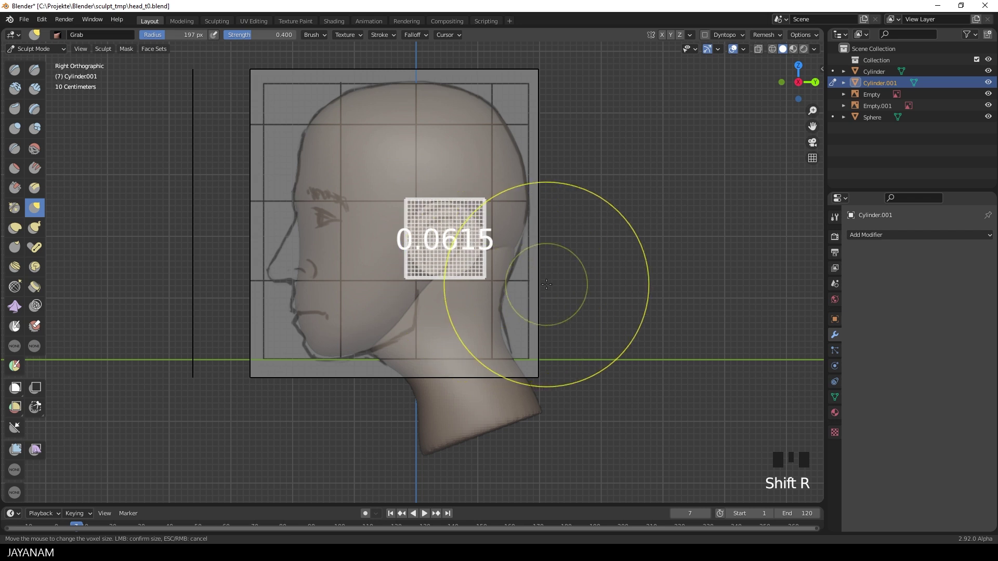
click(550, 288)
scroll(534, 301, up, 1)
scroll(522, 296, up, 1)
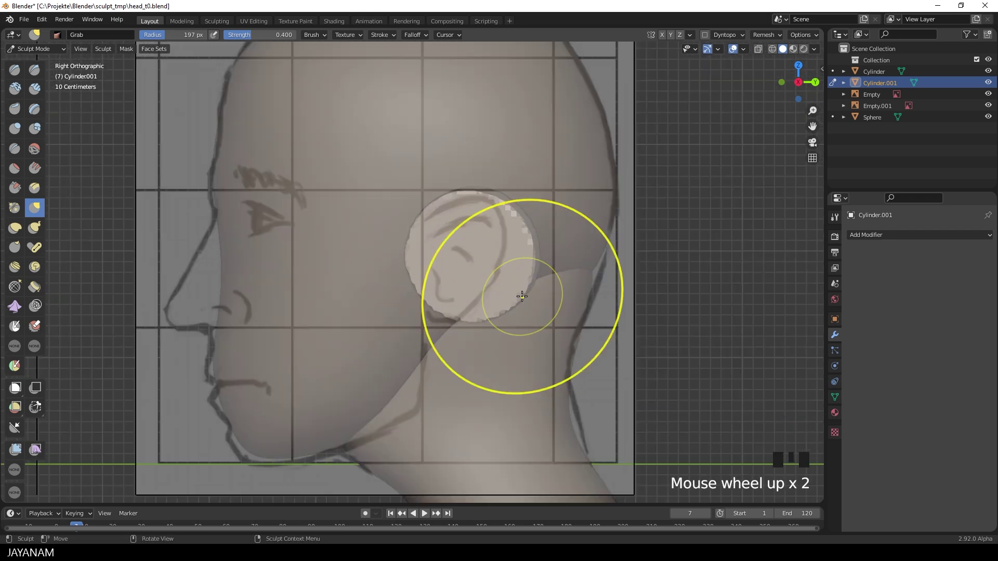
Grab-sculpt the right and left ear discs into shape and smooth them
mouse_move(522, 296)
mouse_down()
mouse_move(488, 281)
mouse_move(419, 280)
mouse_move(418, 249)
mouse_move(429, 261)
mouse_move(466, 201)
mouse_move(471, 219)
mouse_up()
mouse_move(471, 218)
middle_down()
mouse_move(589, 228)
mouse_move(563, 257)
middle_up()
drag(564, 257, 555, 258)
alt+middle_drag(555, 258, 337, 270)
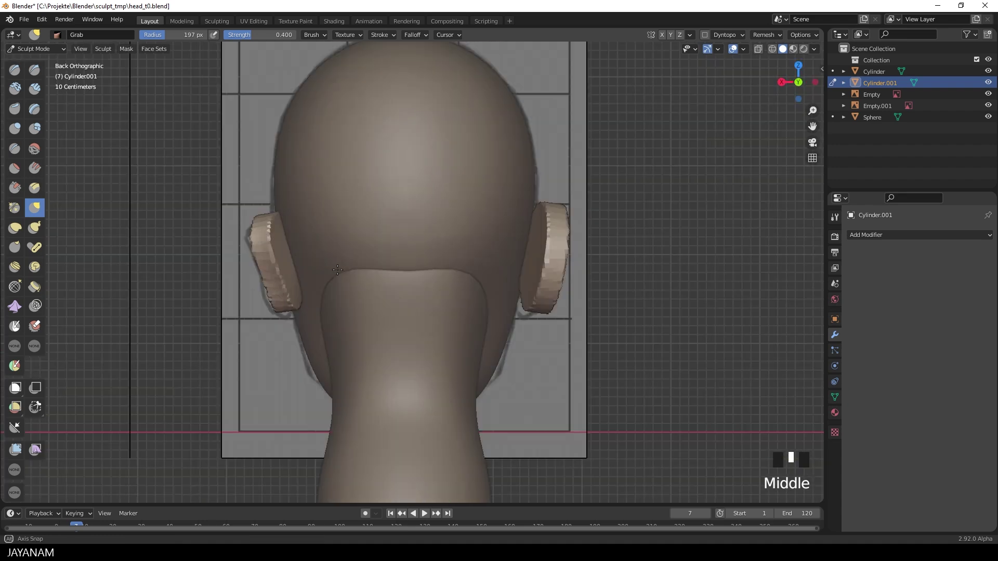
drag(336, 270, 289, 296)
mouse_move(290, 296)
middle_down()
mouse_move(423, 312)
mouse_move(524, 238)
mouse_move(263, 280)
middle_up()
shift+click(523, 238)
scroll(518, 257, down, 3)
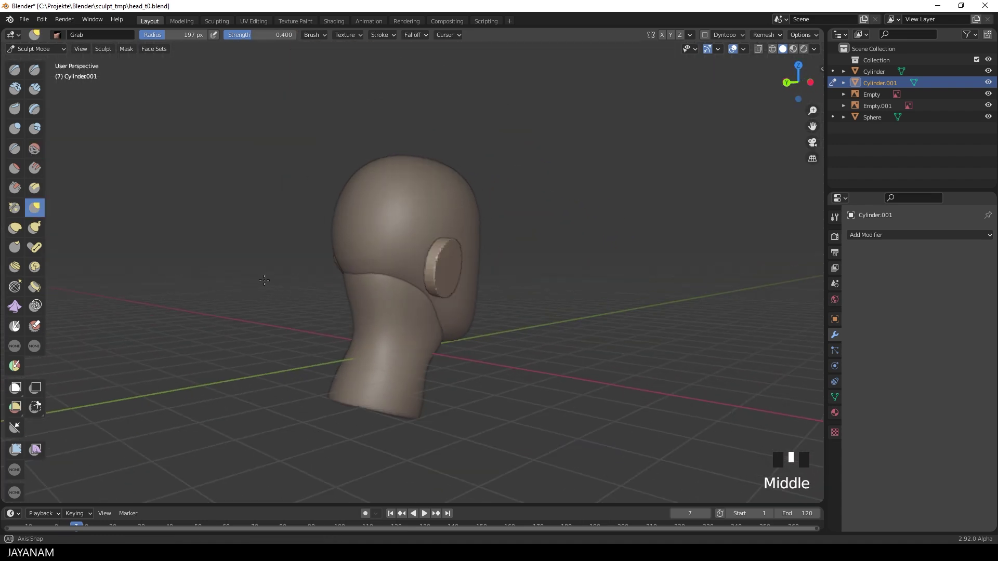
middle_drag(414, 255, 441, 267)
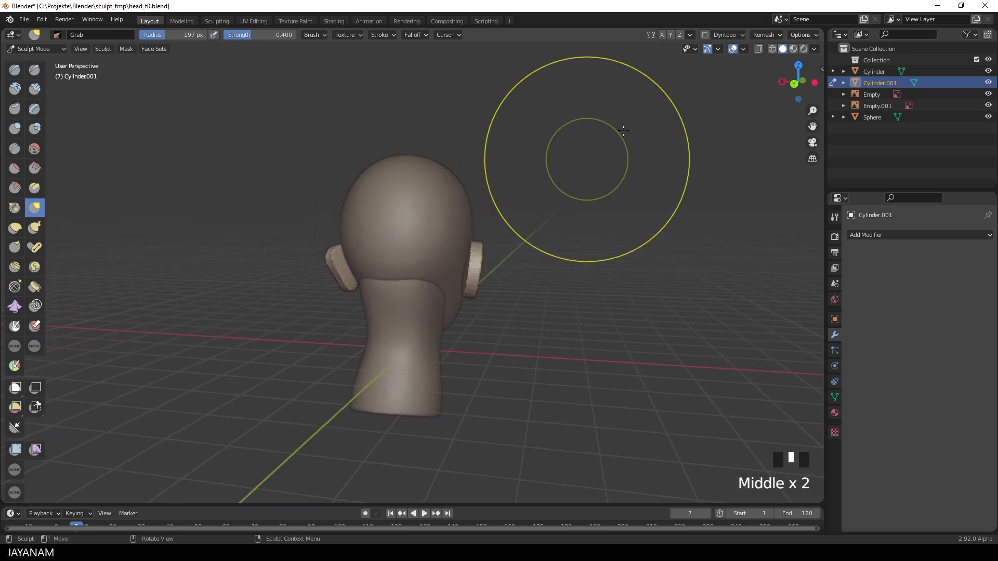
Symmetrize the ear shape, then switch to sculpting the head sphere in side view
click(689, 37)
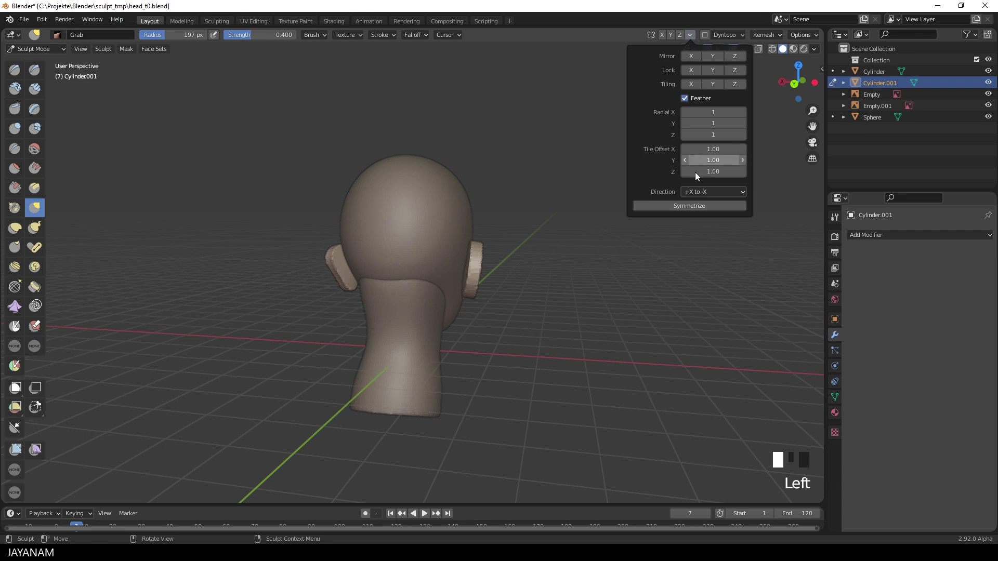
click(690, 206)
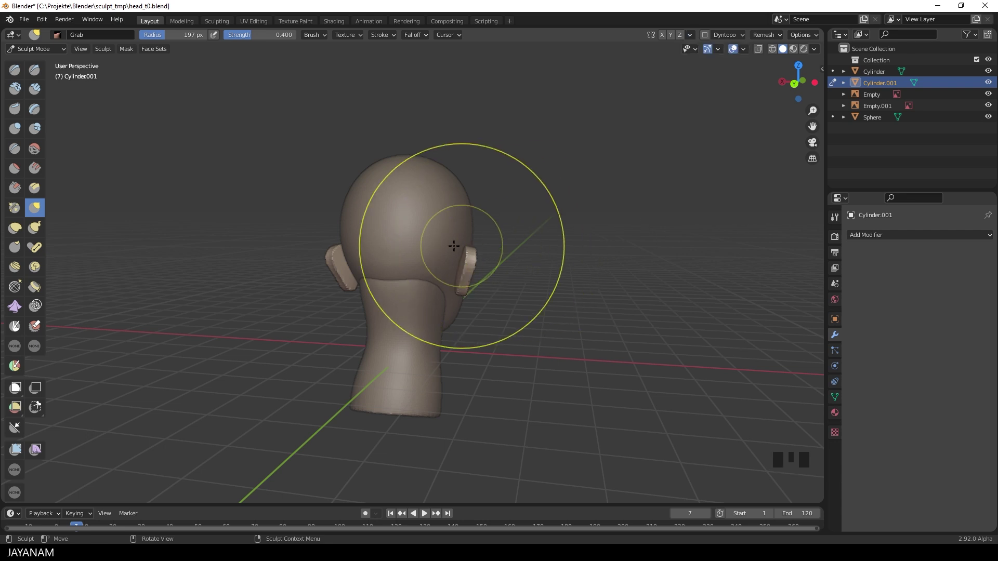
mouse_move(467, 245)
middle_down()
mouse_move(338, 255)
mouse_move(375, 257)
mouse_move(369, 274)
mouse_move(403, 250)
mouse_move(430, 250)
middle_up()
key(KP_3)
key(alt+q)
scroll(370, 274, up, 2)
scroll(381, 233, up, 2)
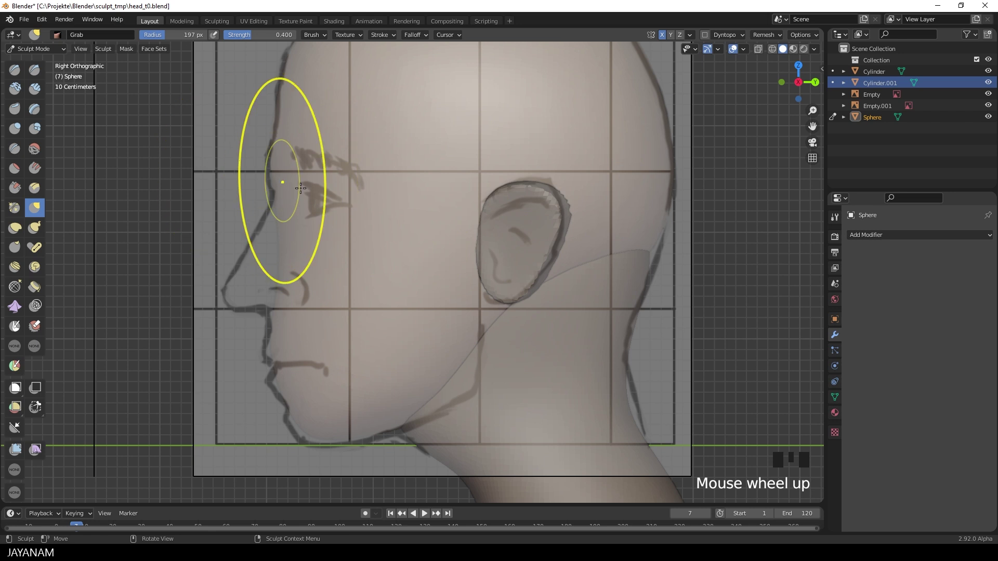
Shrink the brush, choose Lasso Trim, and draw a lasso around the nose region
key(f)
click(335, 211)
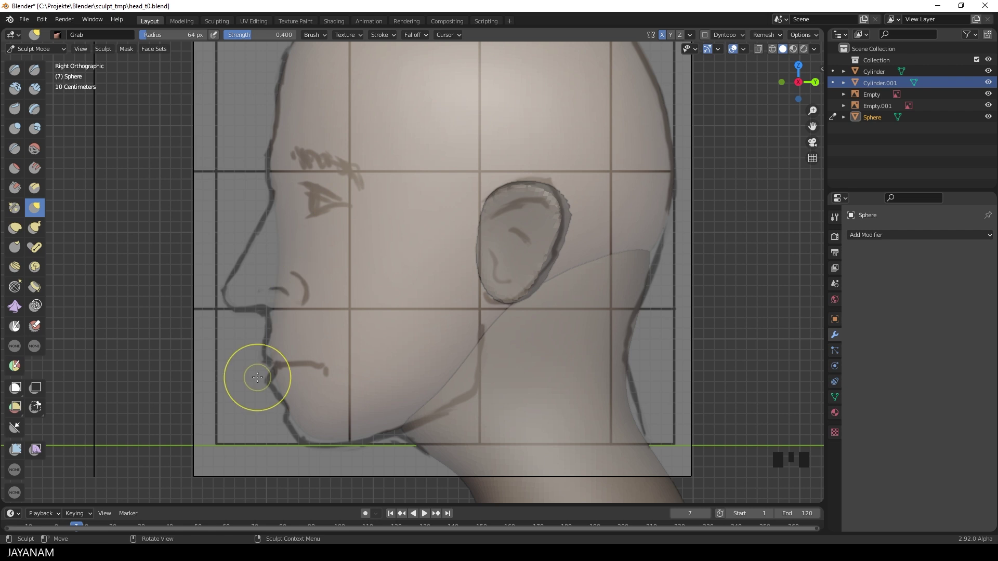
click(36, 408)
click(87, 433)
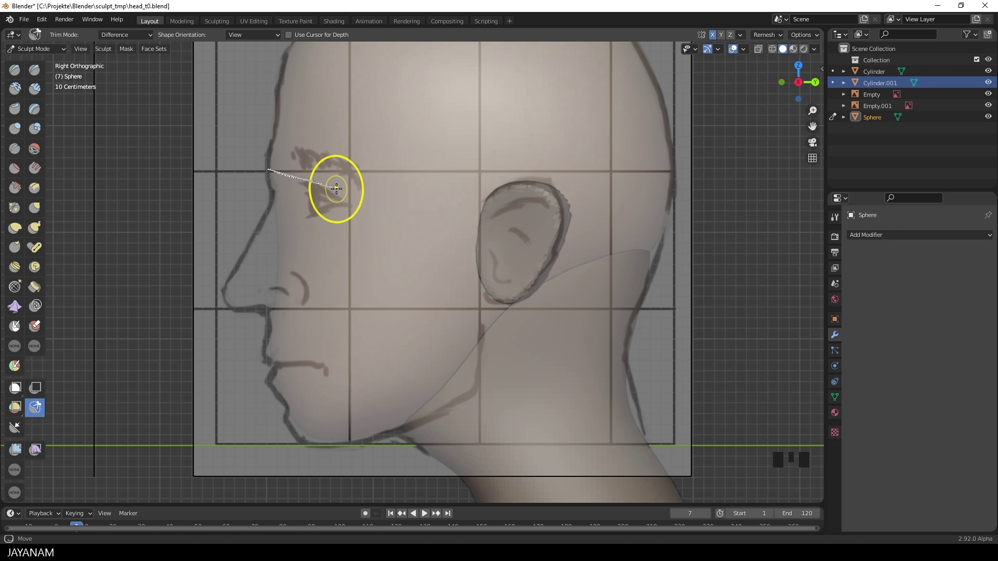
drag(336, 187, 114, 248)
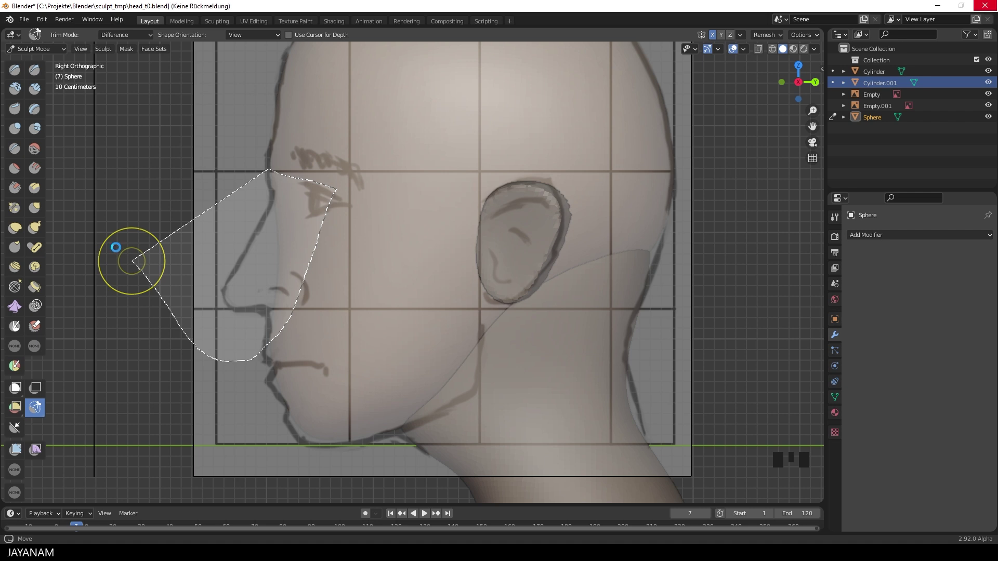
Apply the lasso trim, then set up a 126 px Grab brush in front view
drag(134, 261, 124, 247)
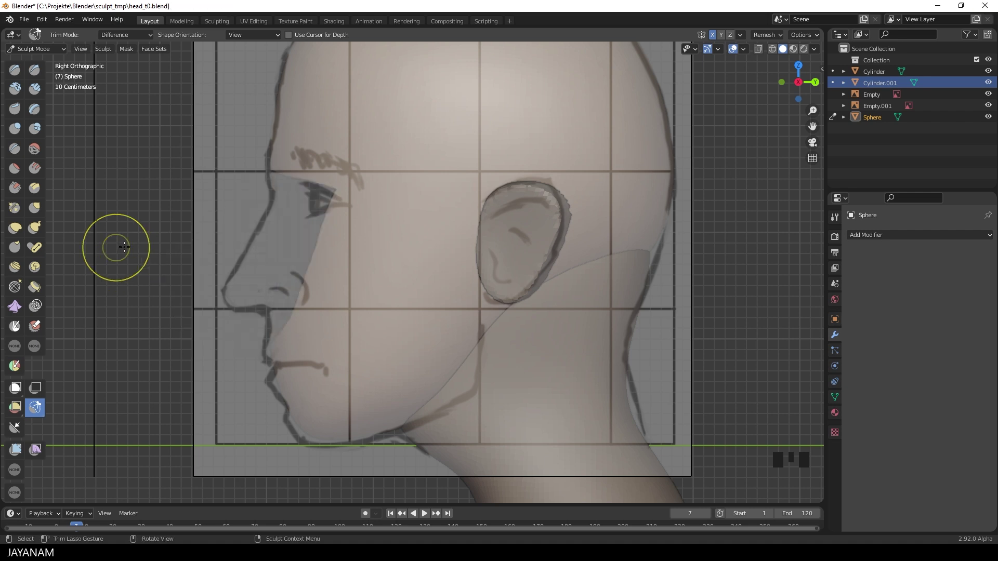
middle_drag(232, 262, 429, 296)
scroll(312, 278, down, 2)
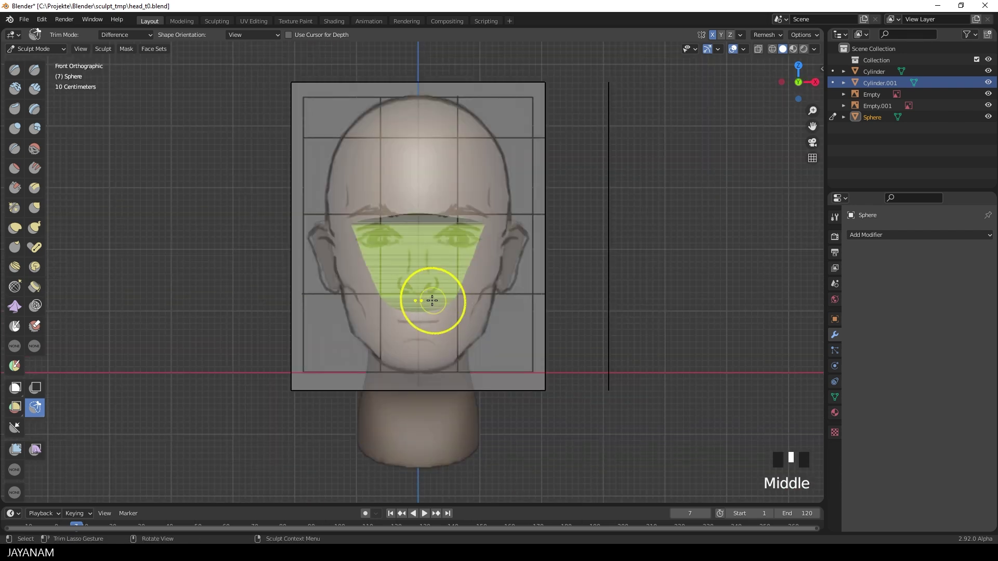
scroll(417, 254, up, 2)
key(g)
key(f)
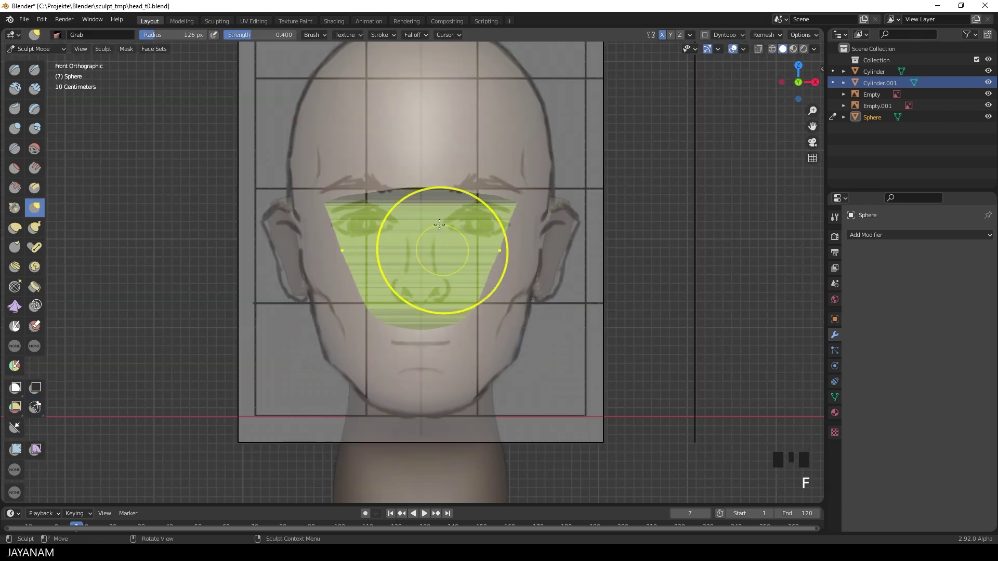
click(432, 193)
Grab the face block outward and widen it over both cheeks
click(334, 200)
click(363, 310)
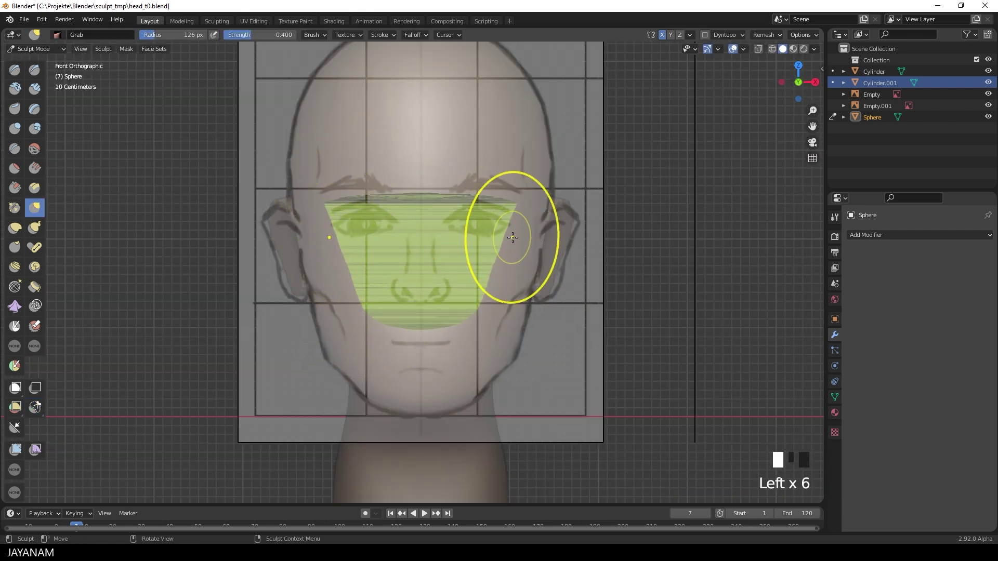
drag(513, 237, 478, 279)
scroll(479, 278, up, 2)
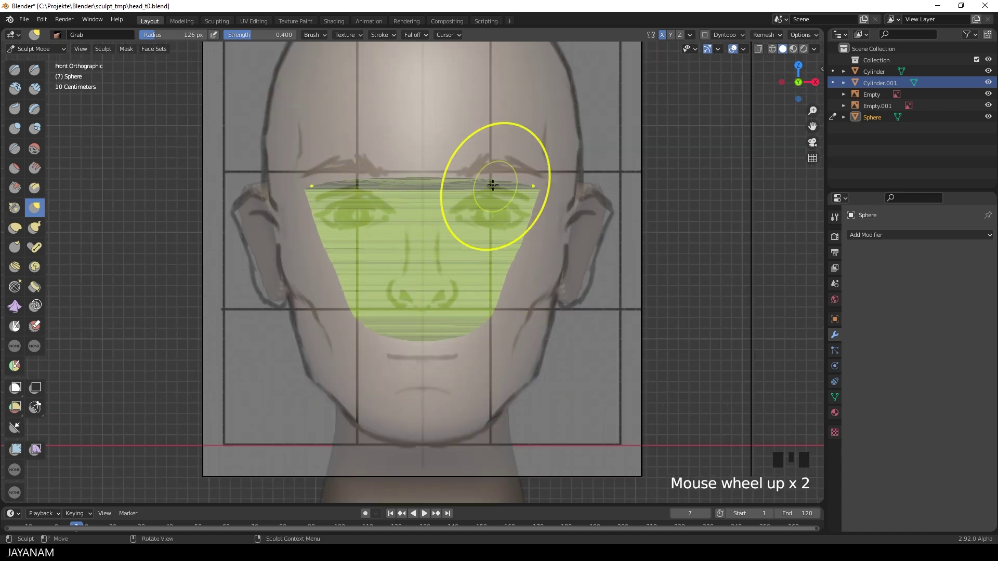
drag(400, 196, 436, 192)
drag(437, 192, 499, 188)
drag(499, 188, 529, 187)
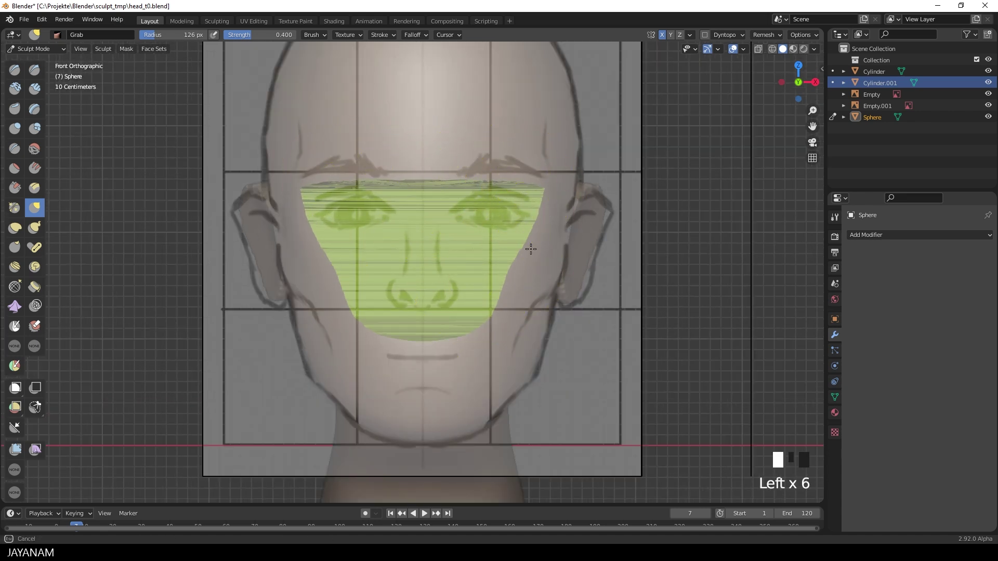
drag(301, 223, 301, 235)
scroll(449, 256, down, 3)
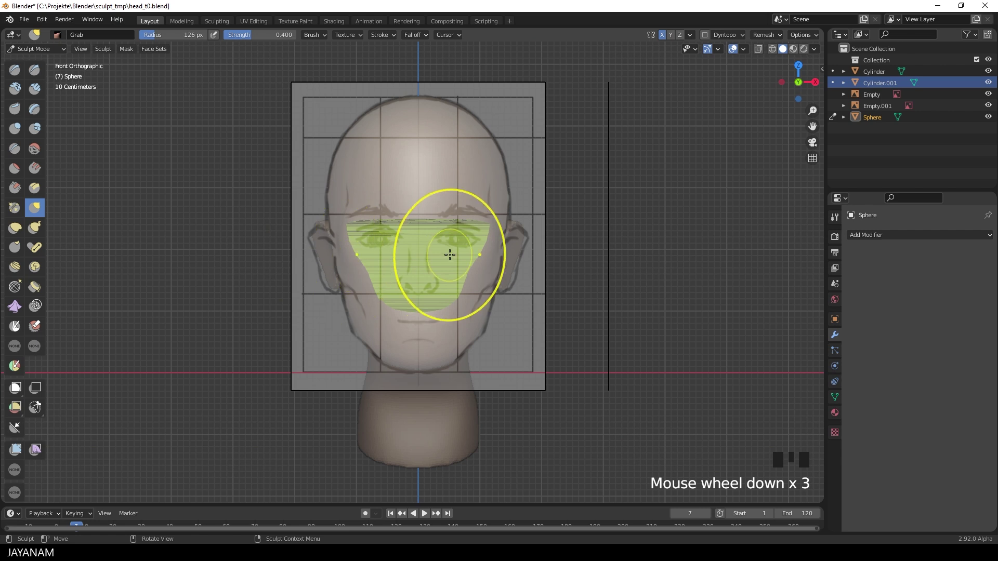
middle_drag(507, 250, 448, 263)
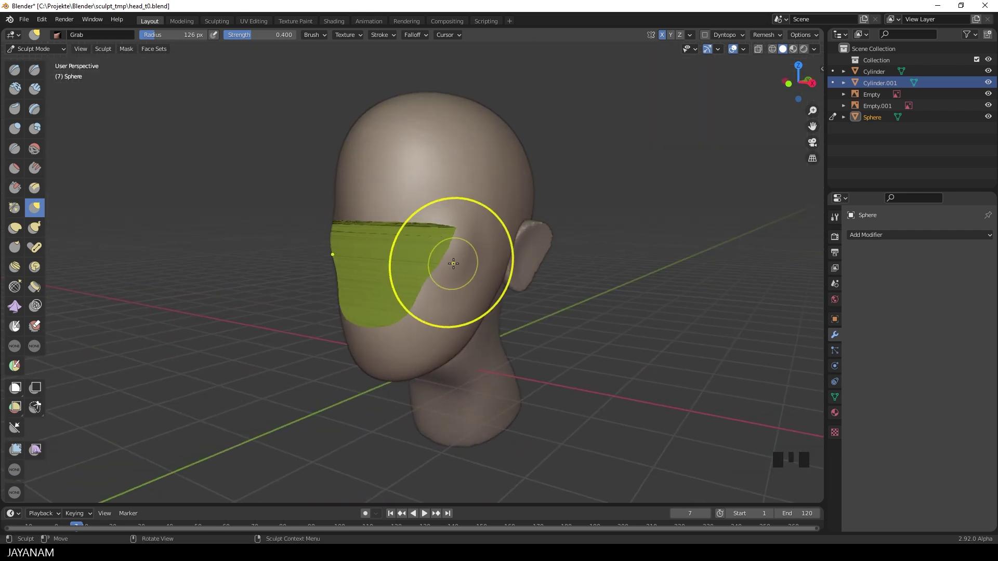
Clear the mask, remesh the head with Ctrl+R, and smooth the joined face band
key(ctrl+r)
middle_drag(446, 263, 356, 272)
mouse_move(356, 272)
shift+mouse_down()
mouse_move(445, 218)
mouse_move(489, 236)
shift+mouse_up()
mouse_move(488, 236)
middle_down()
mouse_move(397, 305)
mouse_move(439, 294)
middle_up()
scroll(421, 297, up, 2)
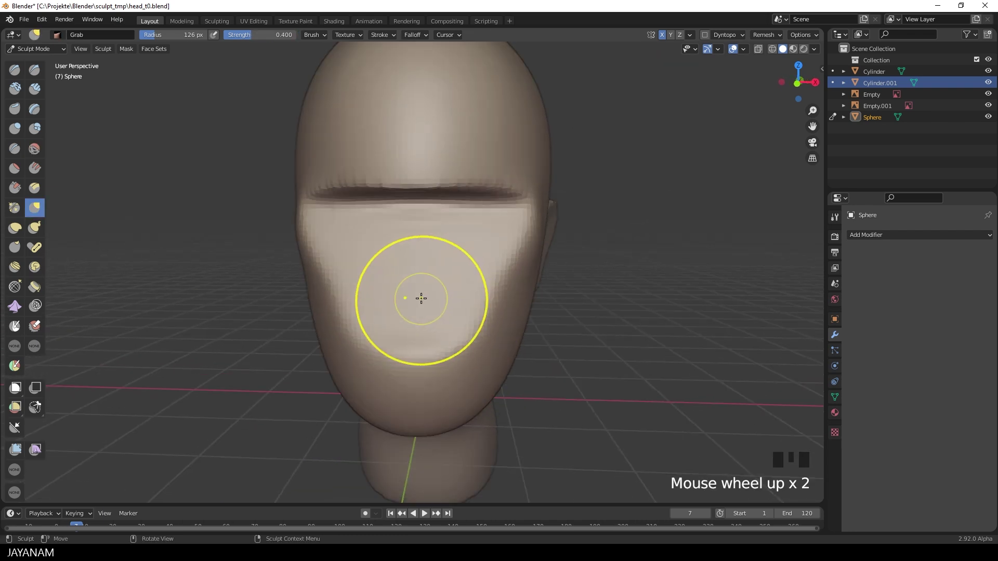
Resize the Inflate brush, inflate the lower face, and smooth the cheek
key(i)
key(f)
click(402, 300)
mouse_move(403, 301)
mouse_down()
mouse_move(421, 309)
mouse_move(383, 272)
mouse_move(483, 244)
mouse_up()
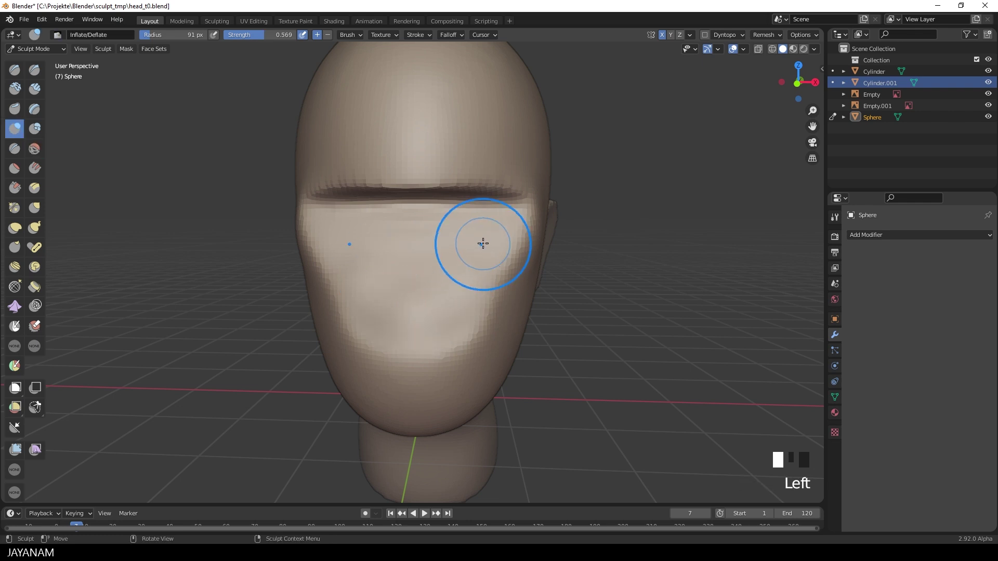
mouse_move(475, 240)
middle_down()
mouse_move(397, 268)
mouse_move(487, 302)
middle_up()
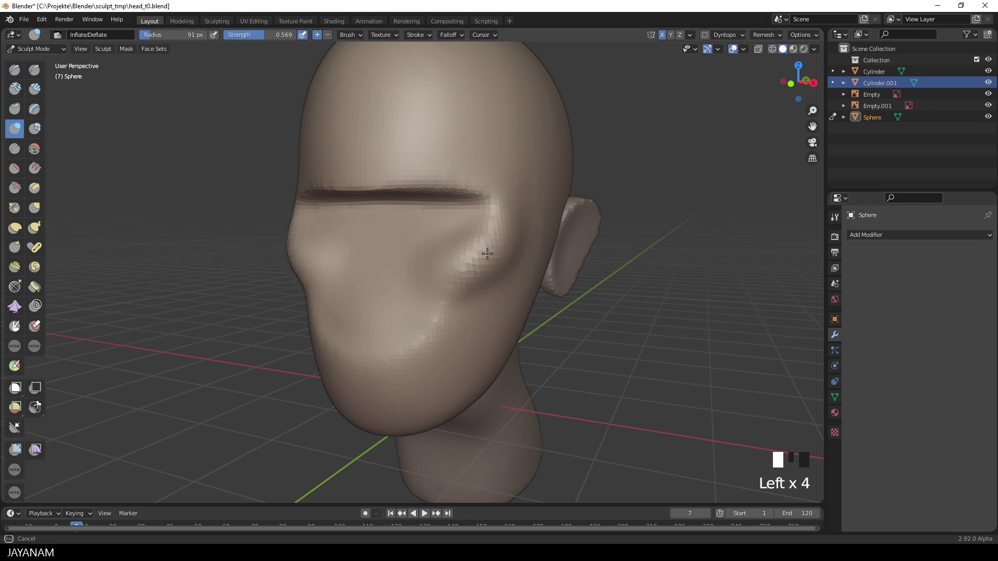
shift+drag(487, 253, 479, 257)
mouse_move(467, 272)
middle_down()
mouse_move(455, 279)
mouse_move(468, 289)
middle_up()
scroll(385, 156, up, 3)
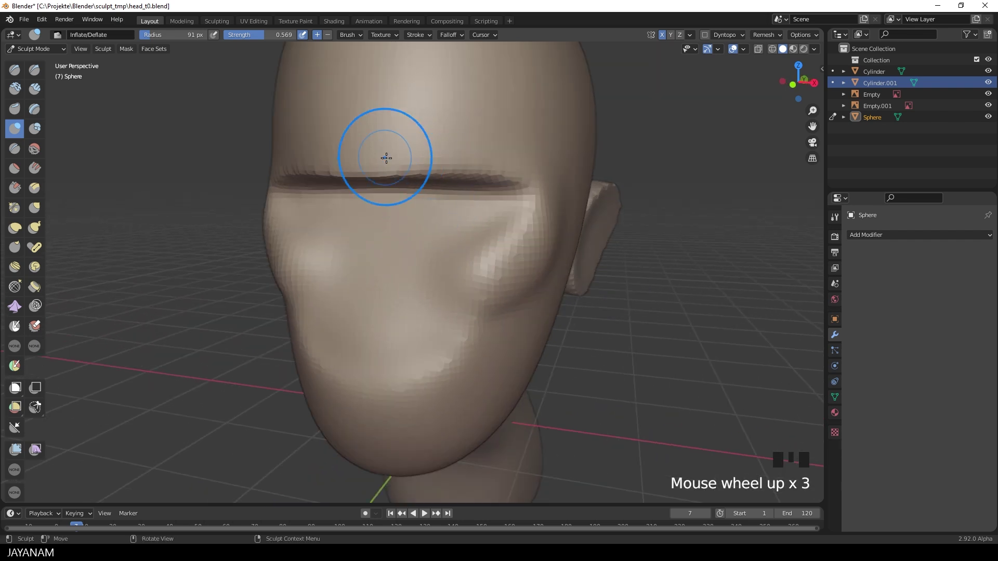
Inflate and build up the brow ridge, then inflate the cheek
drag(386, 156, 499, 162)
drag(385, 151, 411, 153)
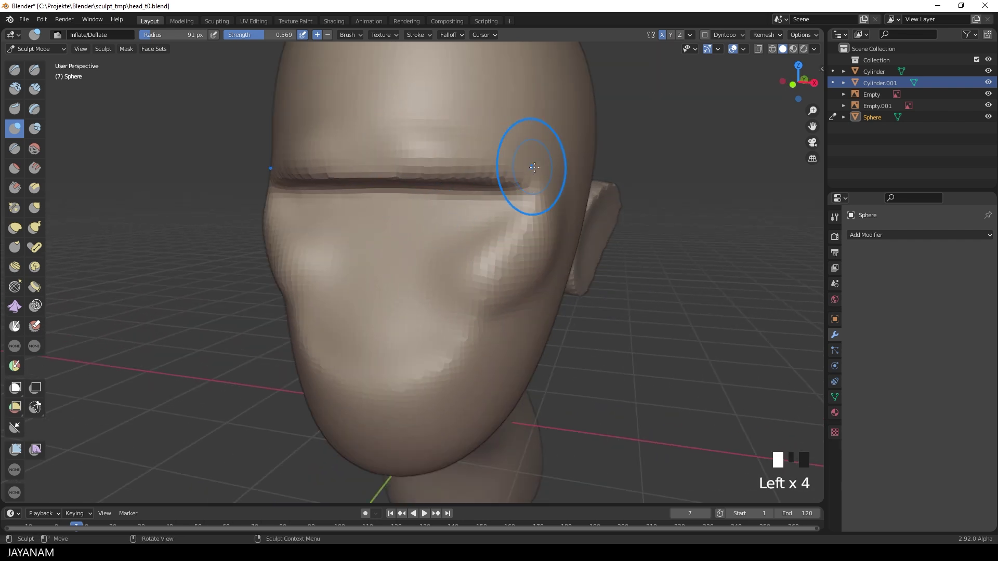
scroll(534, 167, down, 2)
middle_drag(528, 196, 519, 217)
scroll(395, 219, up, 2)
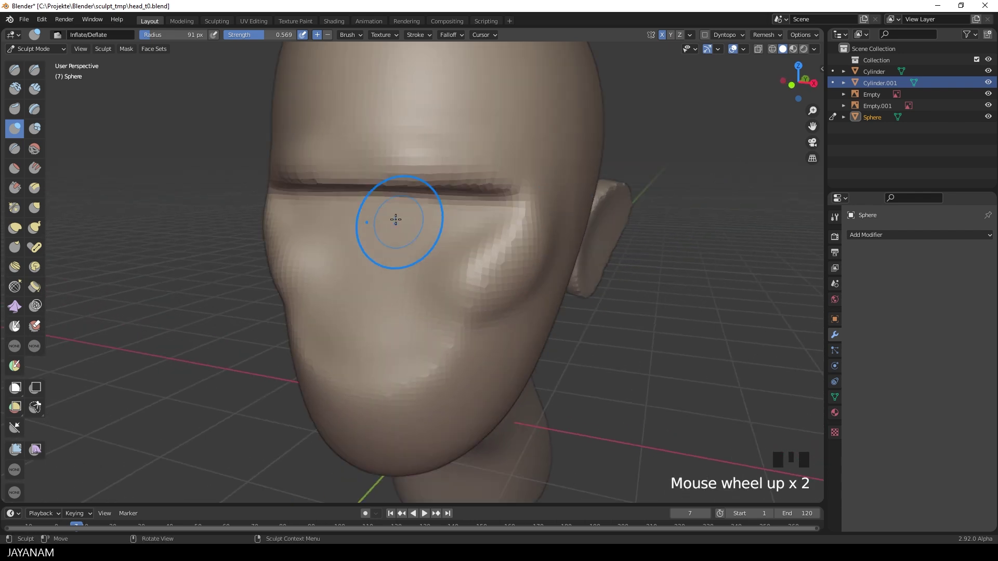
click(379, 158)
drag(375, 161, 462, 162)
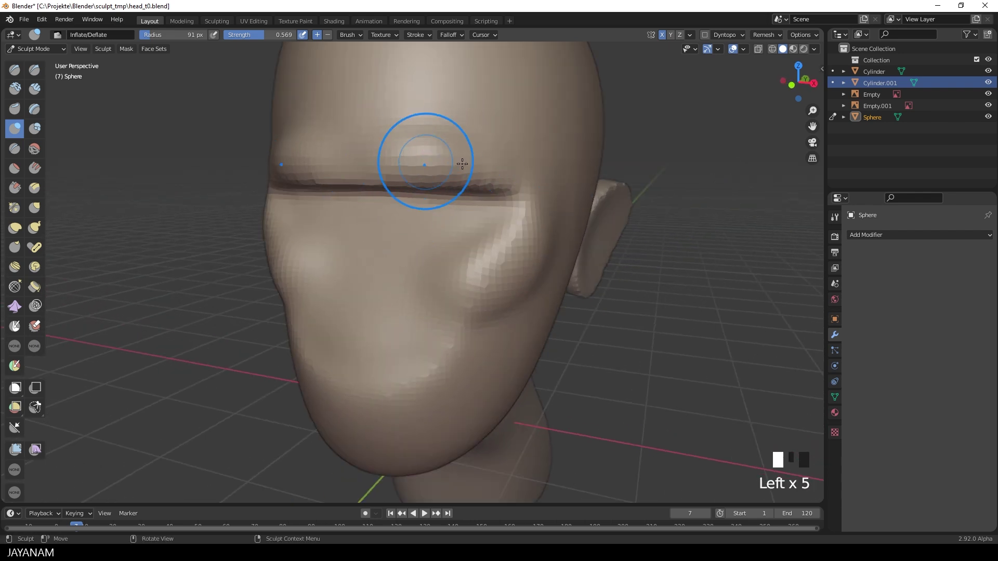
drag(494, 285, 482, 288)
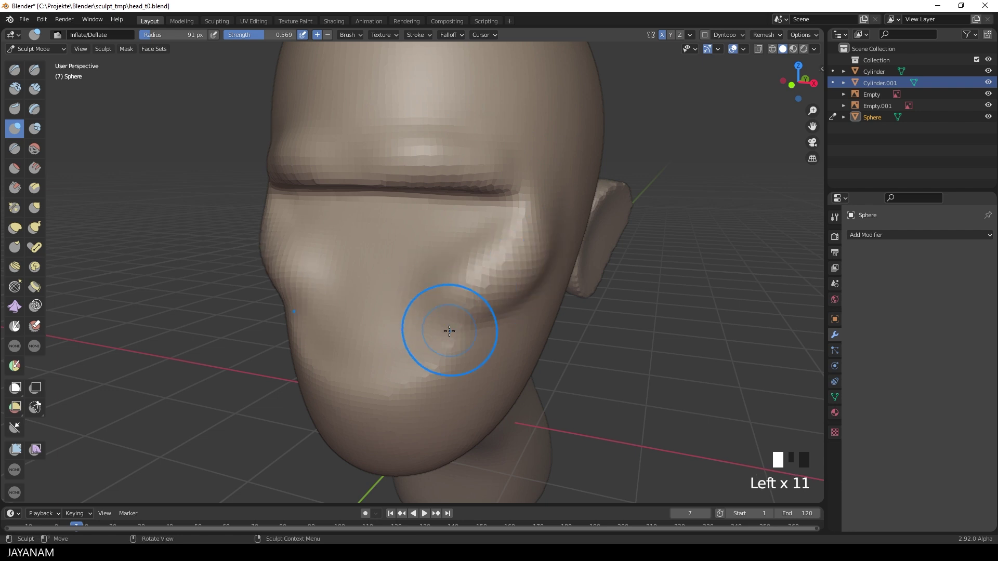
From a frontal view, raise a bump between the brows
mouse_move(450, 331)
shift+middle_down()
mouse_move(428, 256)
mouse_move(437, 232)
mouse_move(462, 233)
shift+middle_up()
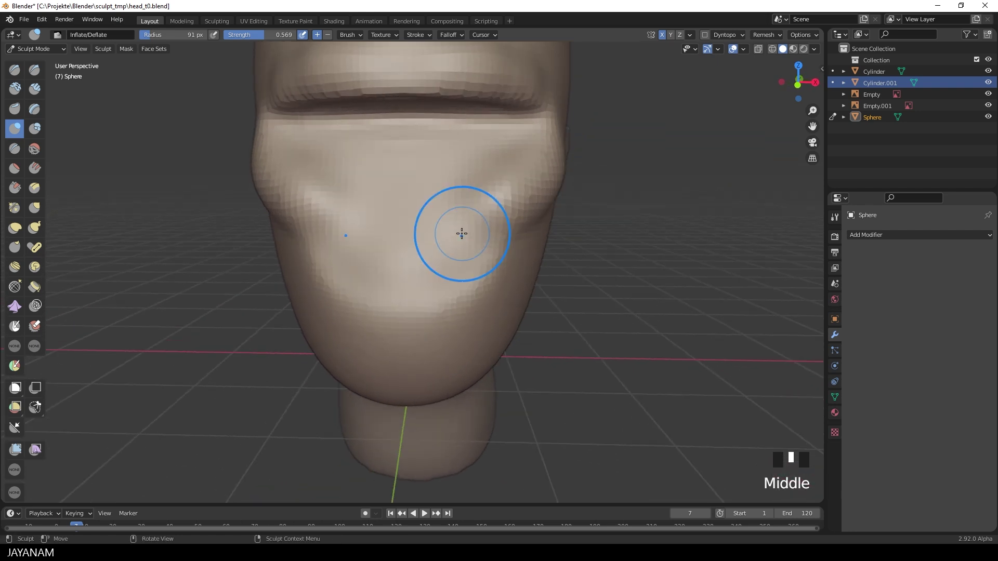
shift+middle_drag(414, 183, 403, 226)
scroll(403, 194, up, 2)
click(401, 150)
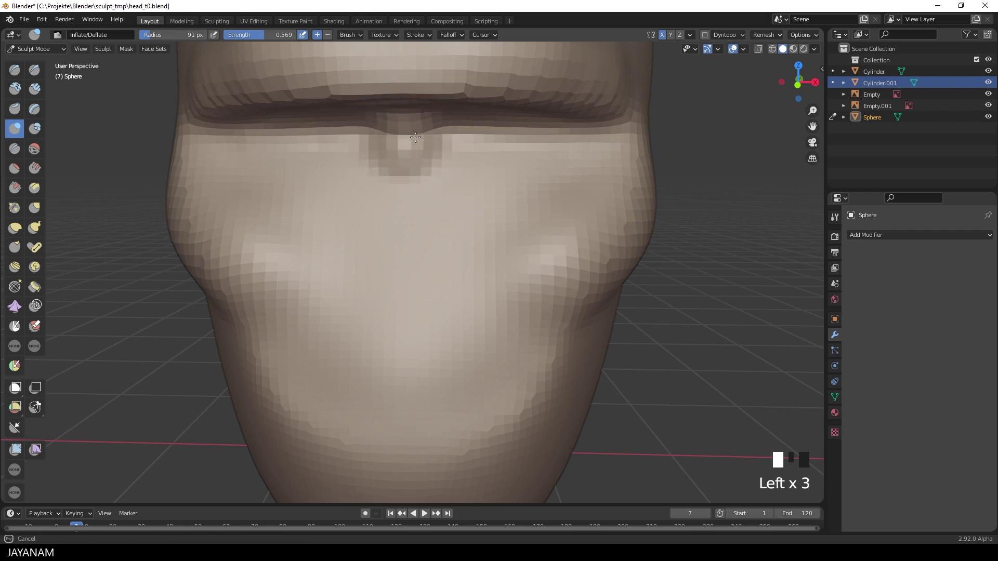
Build the nose bridge and nostrils with the Draw brush in front view, then smooth them
click(18, 71)
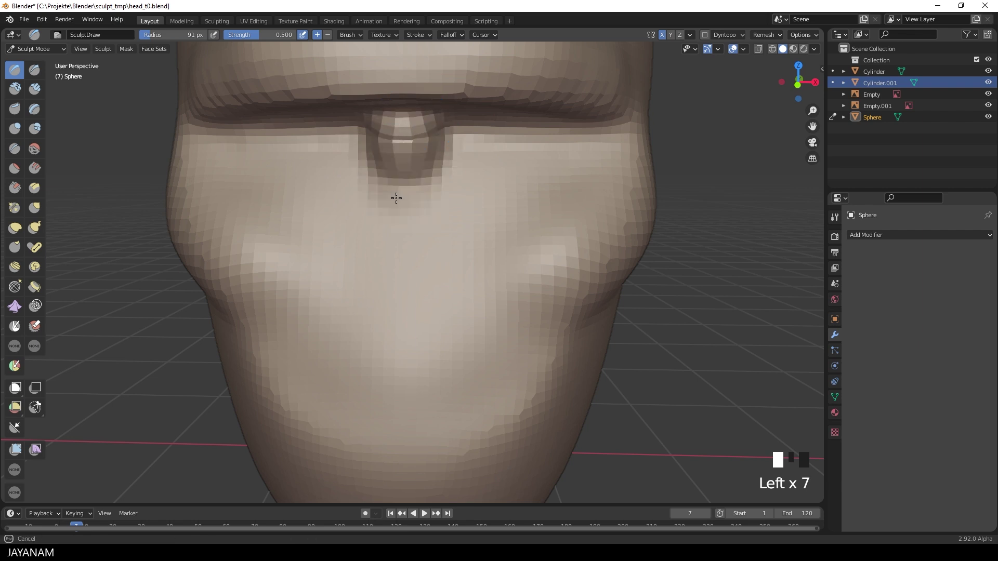
middle_drag(408, 218, 432, 241)
scroll(408, 282, up, 2)
click(413, 257)
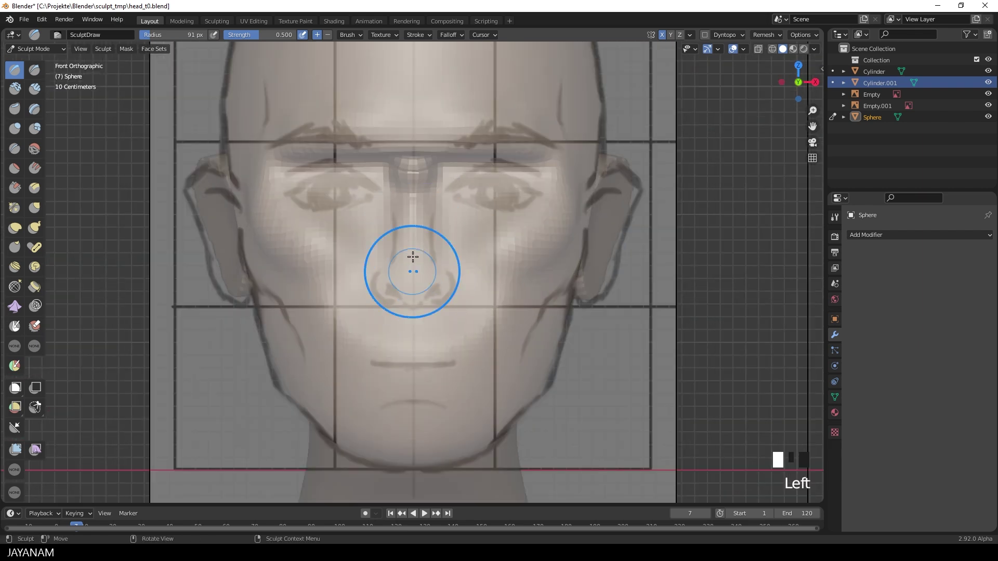
mouse_move(412, 257)
mouse_down()
mouse_move(437, 289)
mouse_move(385, 282)
mouse_up()
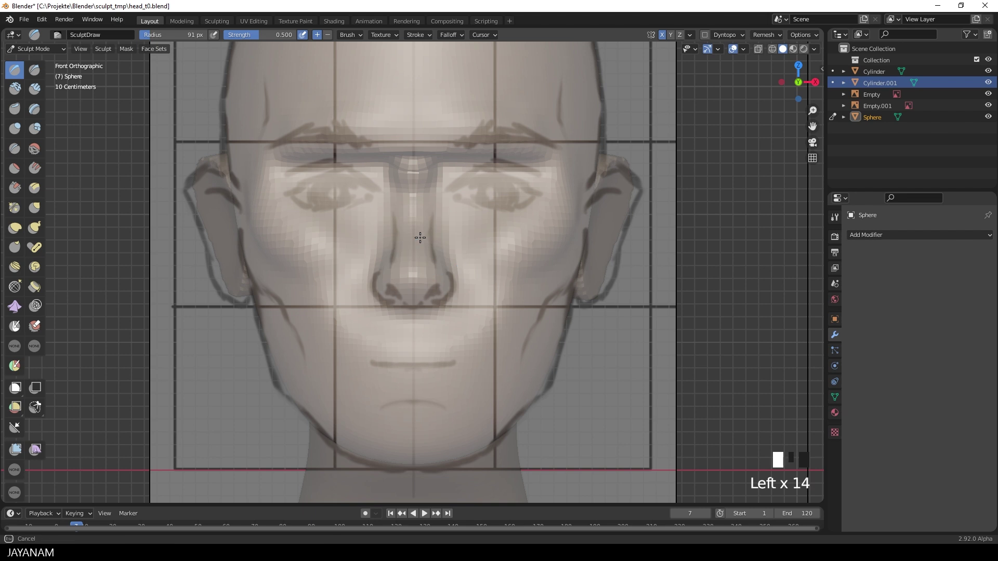
shift+drag(409, 175, 409, 179)
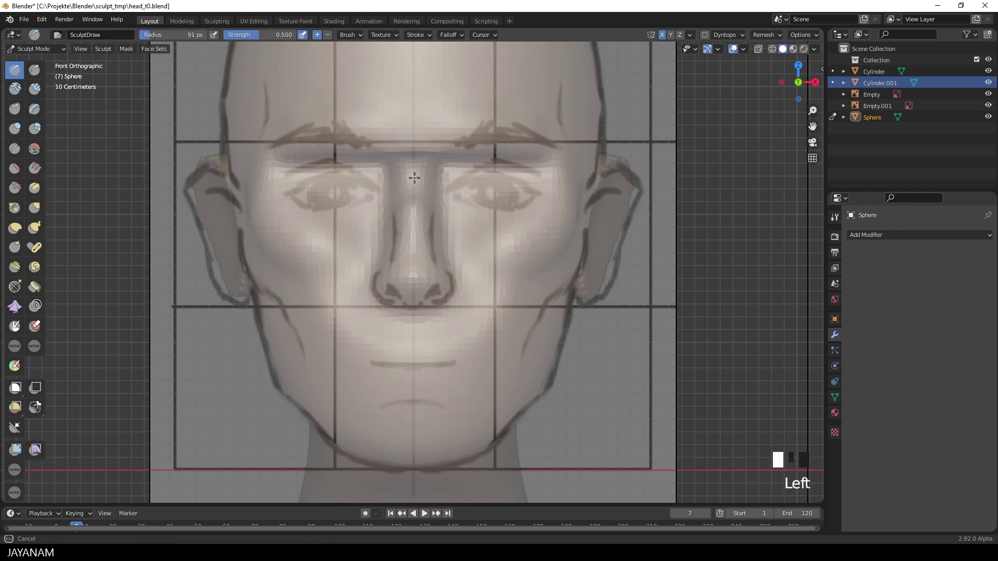
scroll(356, 141, down, 3)
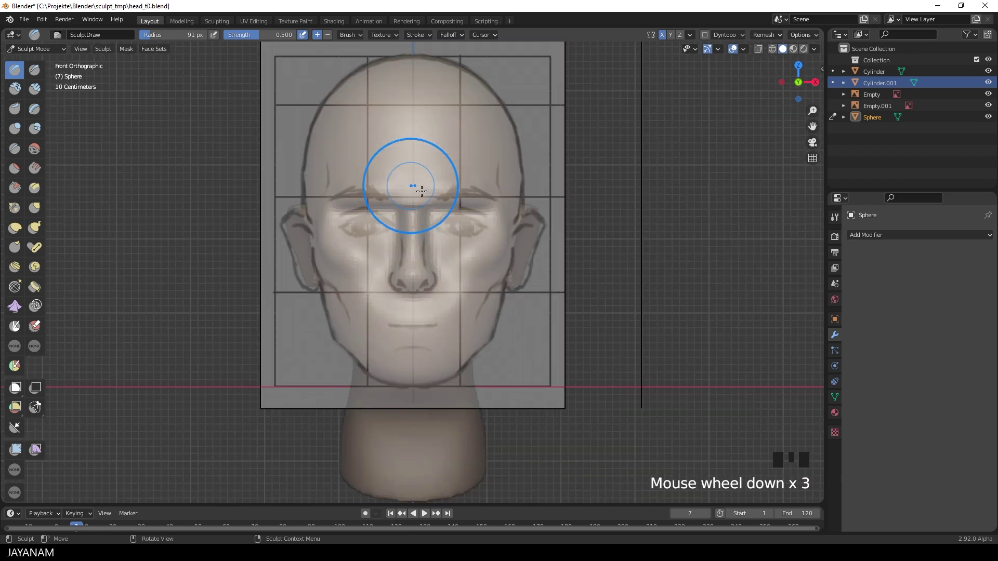
mouse_move(413, 190)
middle_down()
mouse_move(400, 217)
mouse_move(296, 258)
middle_up()
scroll(289, 258, up, 1)
scroll(381, 251, up, 1)
Grab-pull the nose bridge and tip toward the reference profile with an enlarged brush
key(g)
key(f)
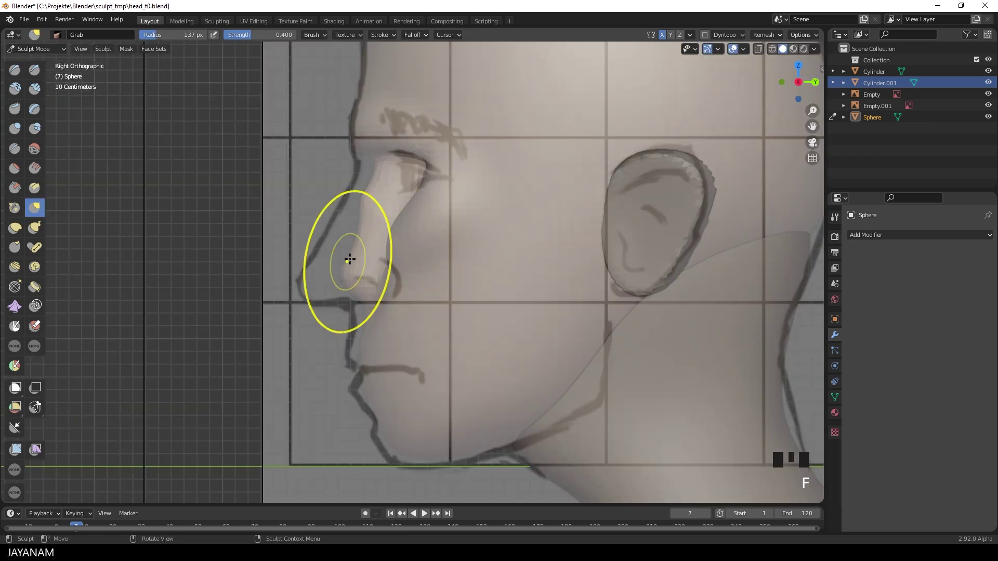
click(361, 179)
shift+middle_drag(361, 179, 390, 205)
scroll(345, 130, up, 2)
click(345, 131)
shift+double_click(330, 313)
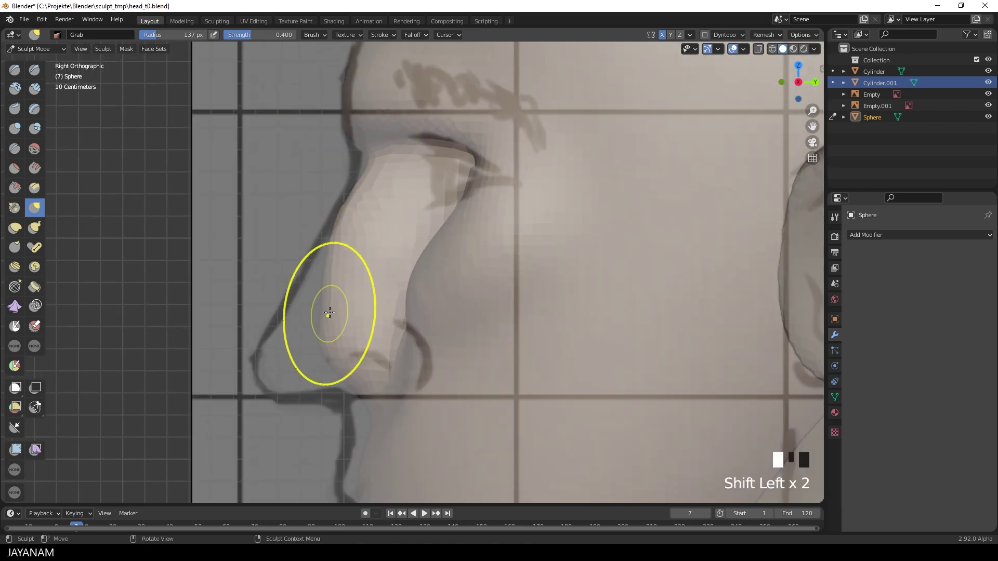
drag(330, 312, 218, 361)
drag(320, 351, 273, 359)
click(333, 216)
mouse_move(333, 216)
mouse_down()
mouse_move(305, 327)
mouse_move(401, 372)
mouse_move(262, 357)
mouse_up()
scroll(276, 364, down, 2)
scroll(402, 357, up, 2)
Remesh the head with Ctrl+R and nudge the cheek beside the eye
mouse_move(277, 364)
middle_down()
mouse_move(401, 356)
mouse_move(464, 294)
middle_up()
key(ctrl+r)
scroll(447, 249, up, 2)
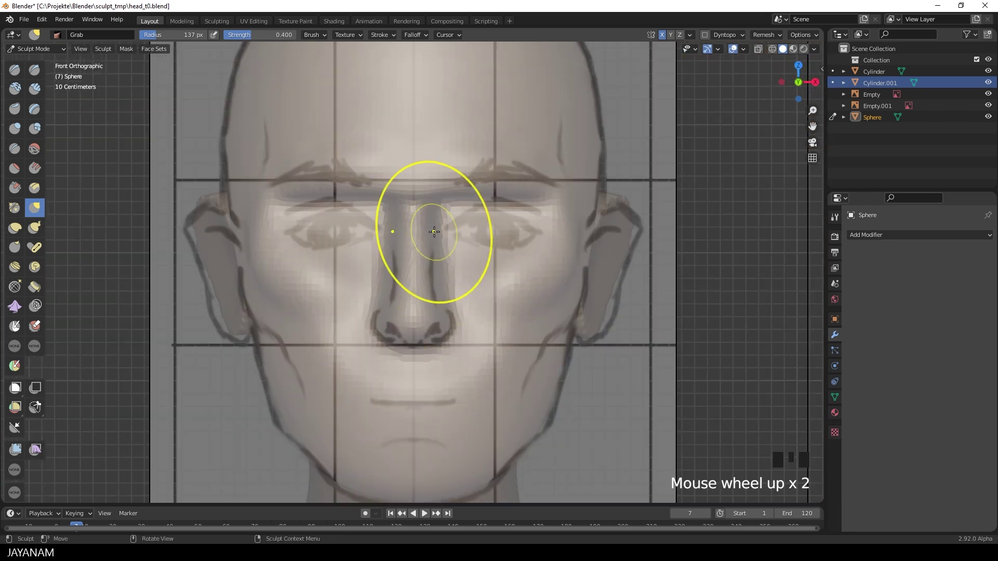
click(563, 240)
drag(563, 240, 573, 225)
scroll(510, 384, down, 4)
mouse_move(510, 383)
middle_down()
mouse_move(457, 390)
mouse_move(463, 366)
mouse_move(546, 323)
middle_up()
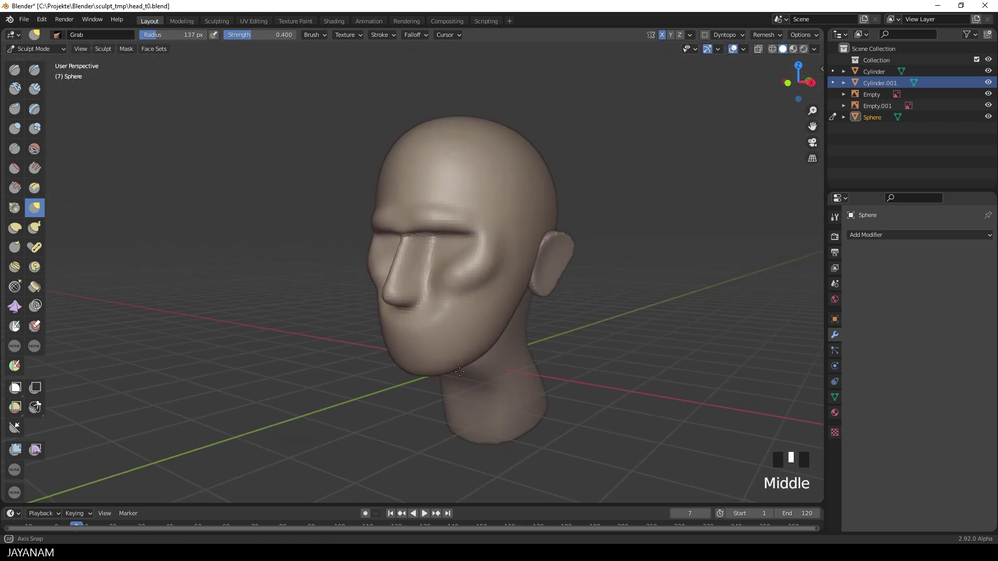
middle_drag(513, 187, 529, 191)
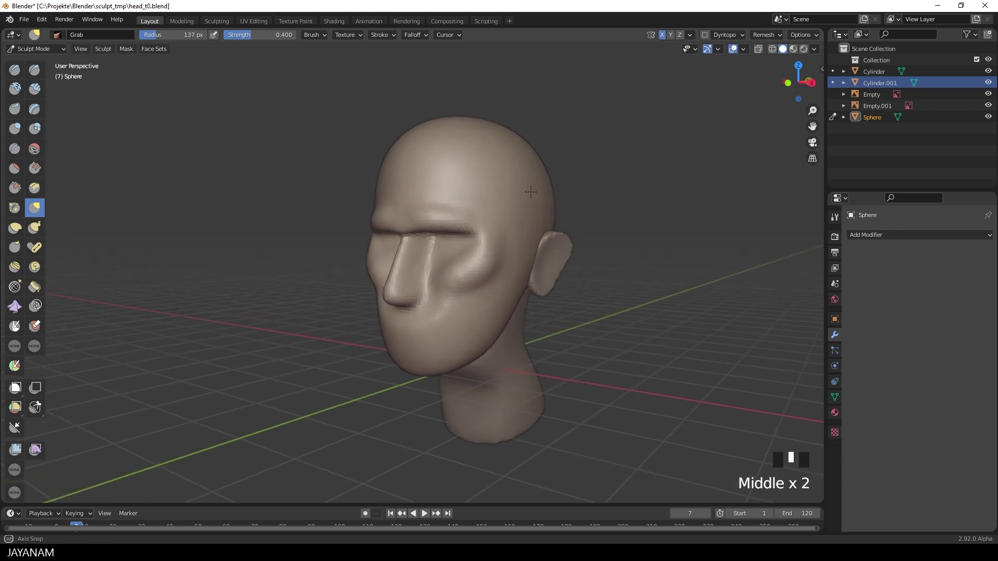
Flatten the forehead with several Scrape/Peaks strokes
click(15, 187)
mouse_move(437, 195)
middle_down()
mouse_move(472, 207)
mouse_move(437, 174)
mouse_move(486, 236)
mouse_move(464, 219)
mouse_move(479, 200)
middle_up()
click(479, 200)
mouse_move(478, 200)
mouse_down()
mouse_move(474, 230)
mouse_move(512, 209)
mouse_up()
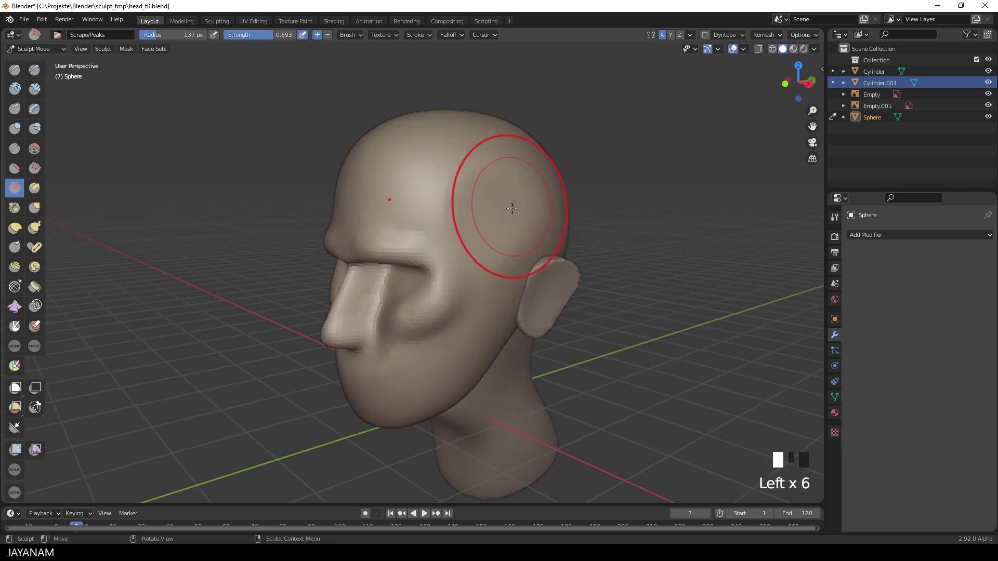
middle_drag(512, 209, 491, 206)
mouse_move(490, 204)
mouse_down()
mouse_move(508, 223)
mouse_move(527, 224)
mouse_up()
middle_drag(528, 223, 508, 233)
drag(508, 235, 486, 219)
mouse_move(486, 218)
middle_down()
mouse_move(561, 203)
mouse_move(530, 199)
middle_up()
Round out the forehead with Inflate/Deflate, then smooth the brow using a smaller brush
key(i)
key(f)
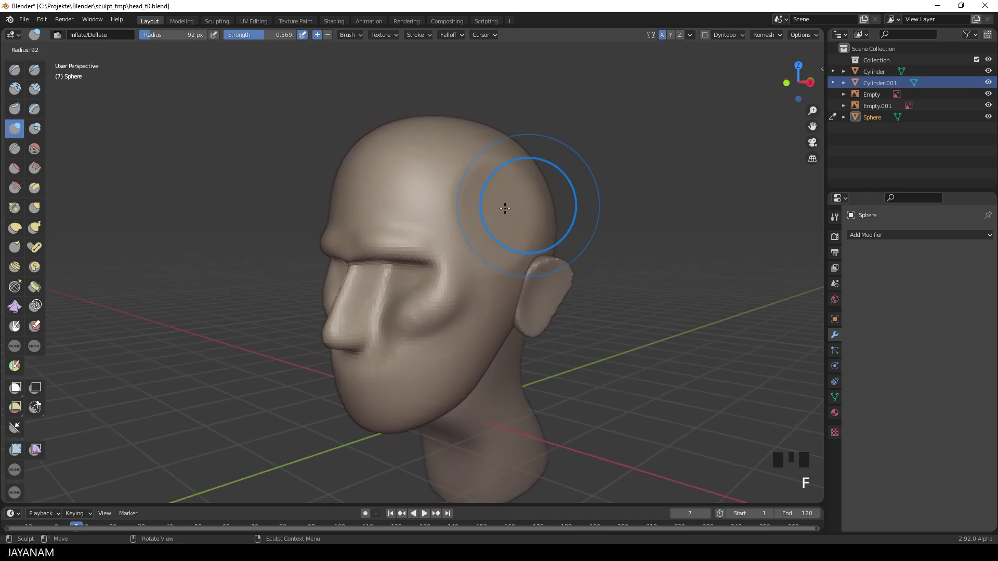
scroll(469, 197, up, 2)
mouse_move(449, 239)
middle_down()
mouse_move(459, 227)
mouse_move(427, 226)
middle_up()
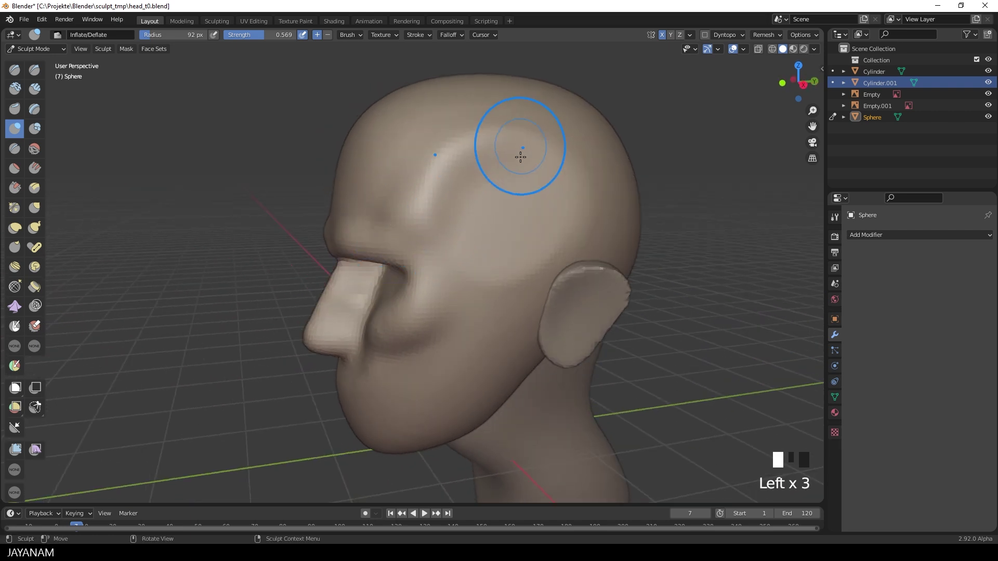
shift+drag(520, 157, 453, 225)
middle_drag(452, 226, 537, 217)
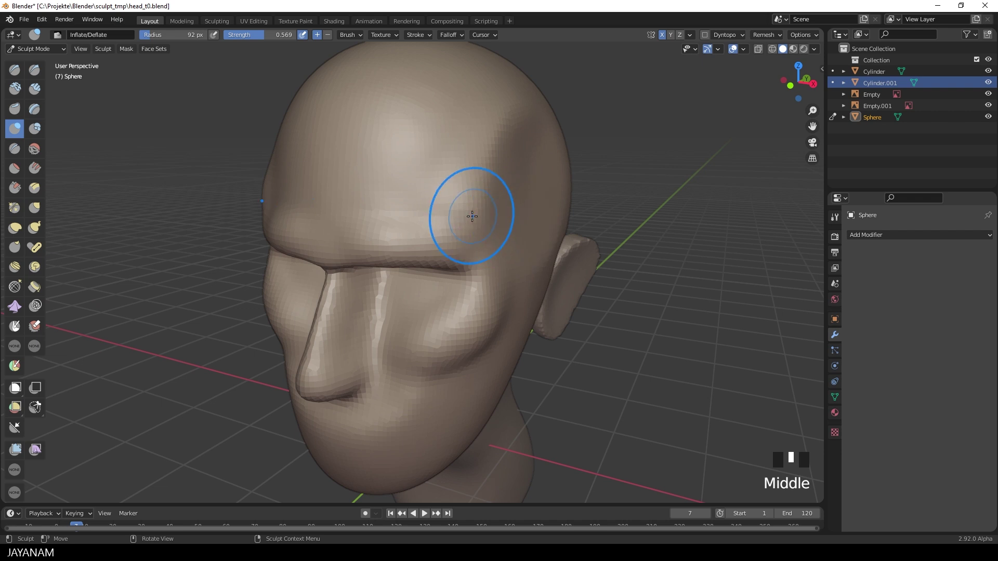
key(f)
click(450, 216)
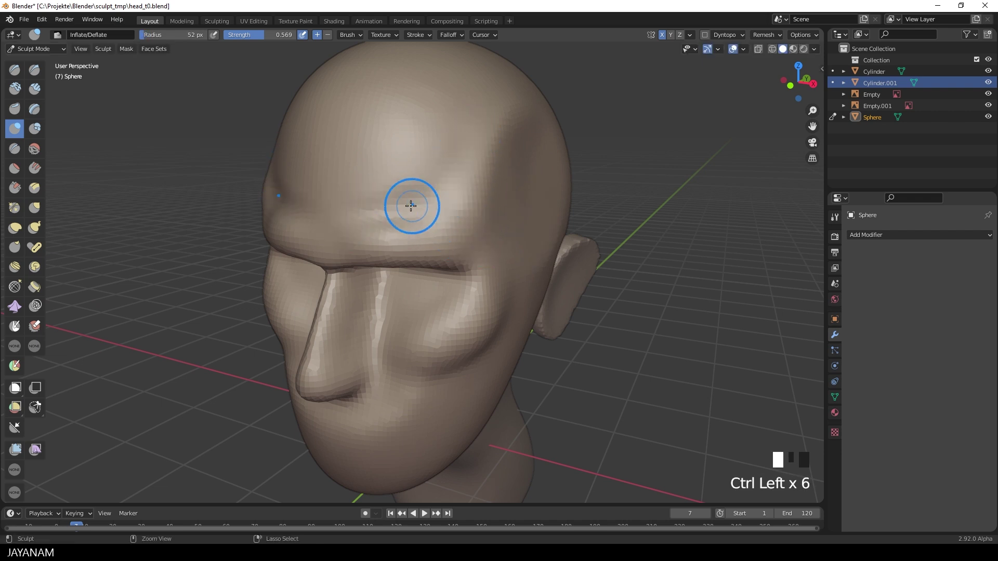
middle_drag(406, 119, 312, 218)
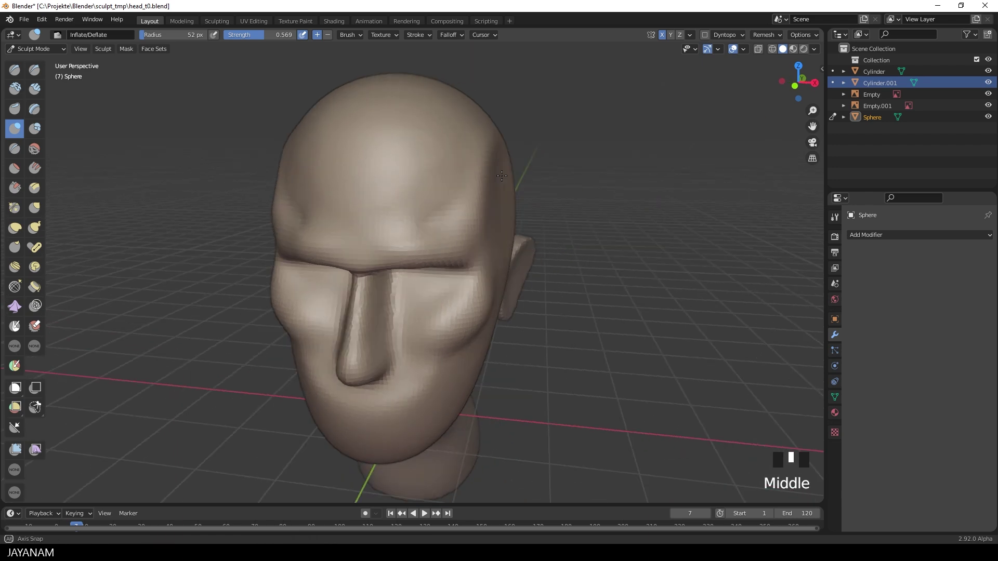
shift+drag(316, 222, 311, 205)
scroll(439, 201, down, 2)
middle_drag(439, 200, 359, 192)
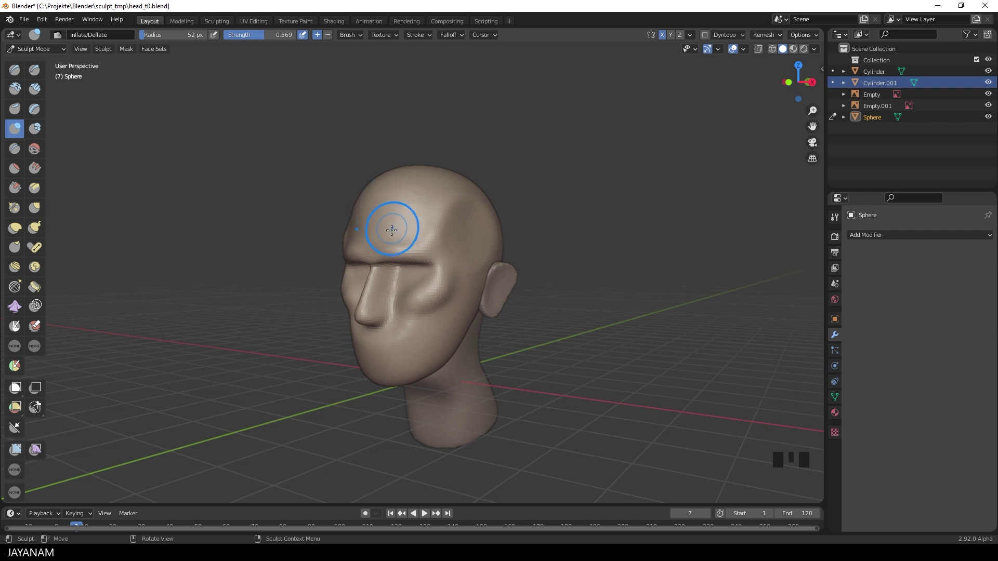
Enlarge the Scrape/Peaks brush to 86 px and smooth the cheek below the mouth
shift+middle_drag(390, 223, 391, 178)
scroll(422, 301, up, 2)
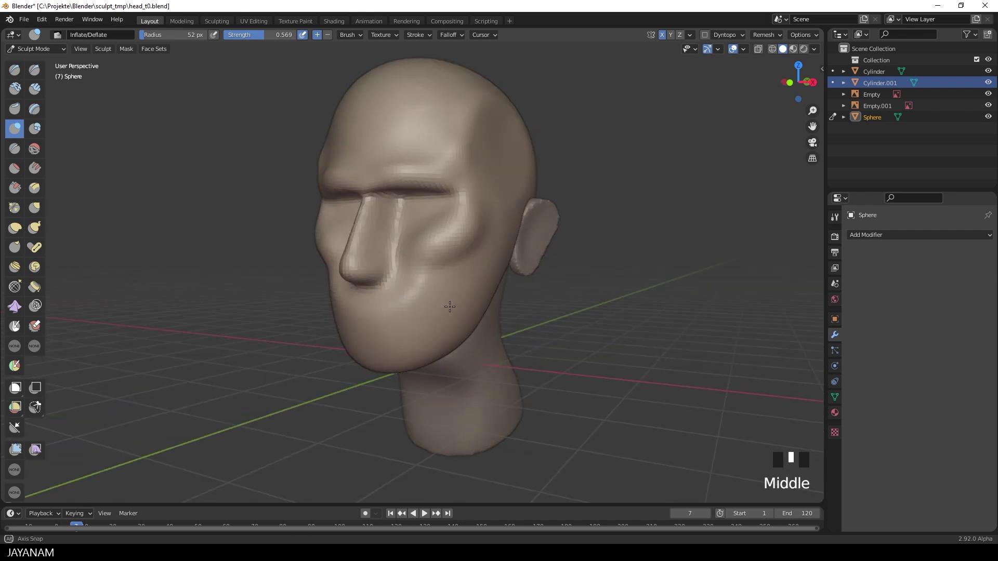
scroll(442, 306, up, 2)
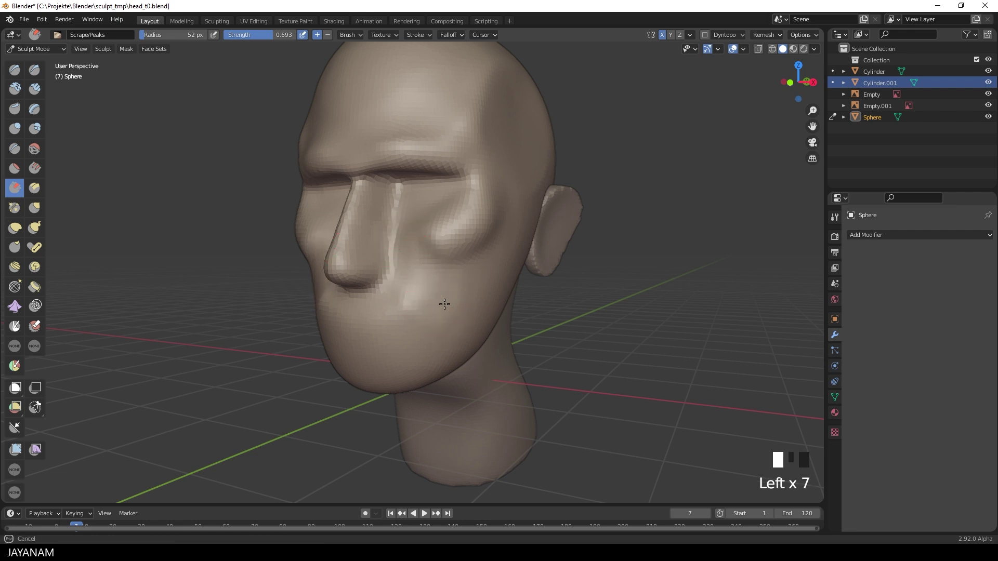
middle_drag(444, 304, 428, 315)
key(f)
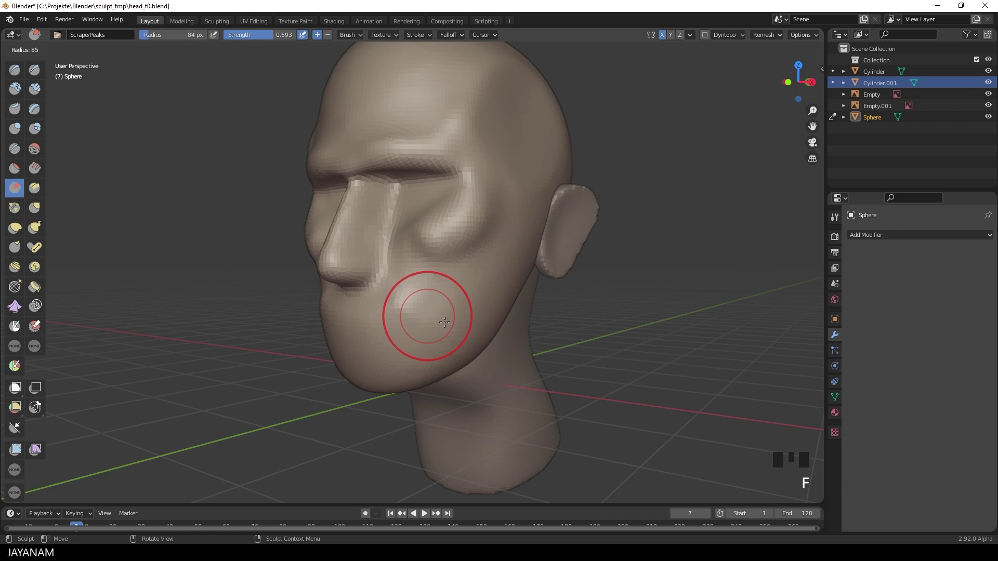
click(468, 300)
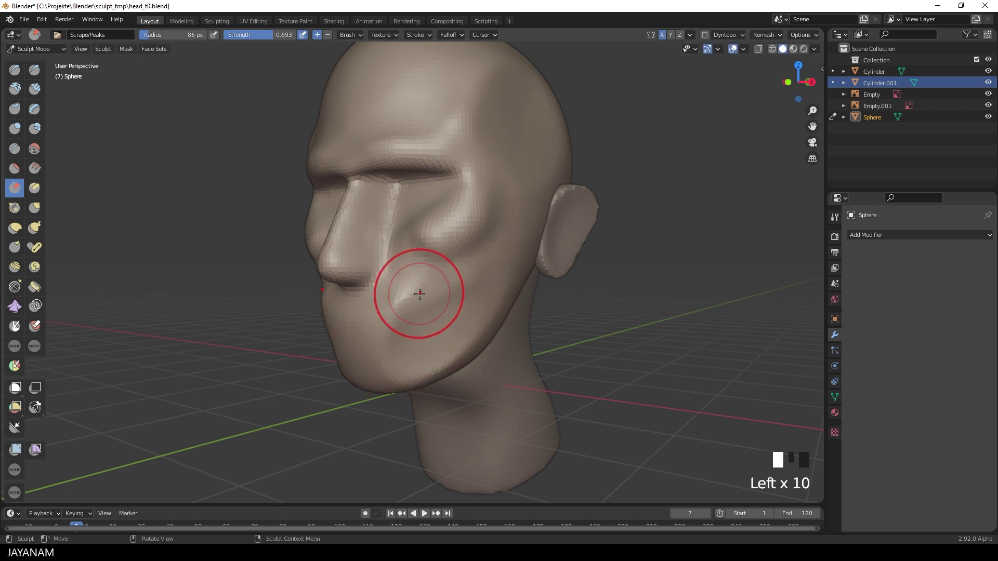
middle_drag(420, 294, 485, 343)
scroll(421, 302, up, 2)
scroll(427, 301, down, 3)
scroll(455, 351, up, 1)
shift+click(435, 309)
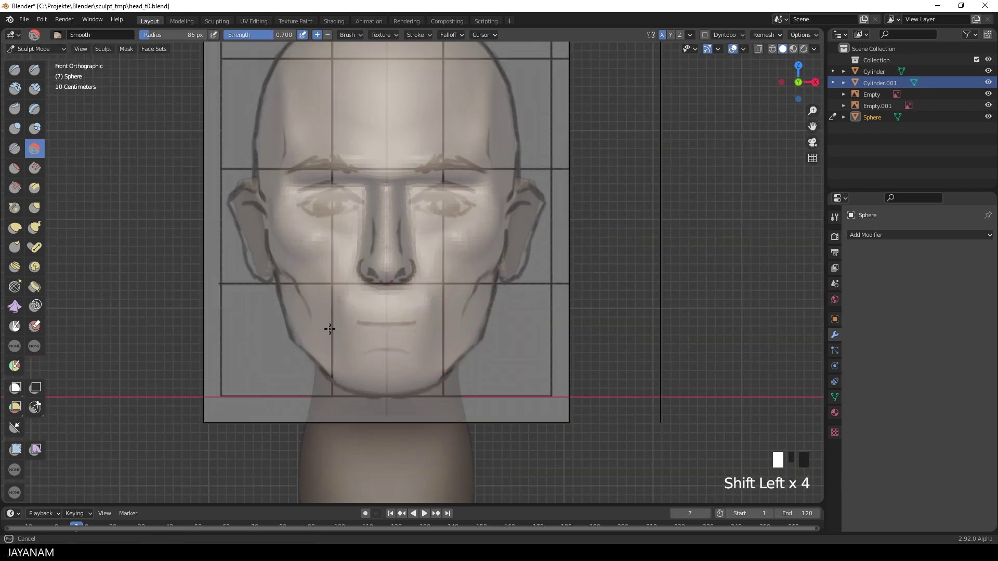
scroll(351, 332, down, 3)
middle_drag(357, 334, 289, 367)
scroll(396, 353, up, 2)
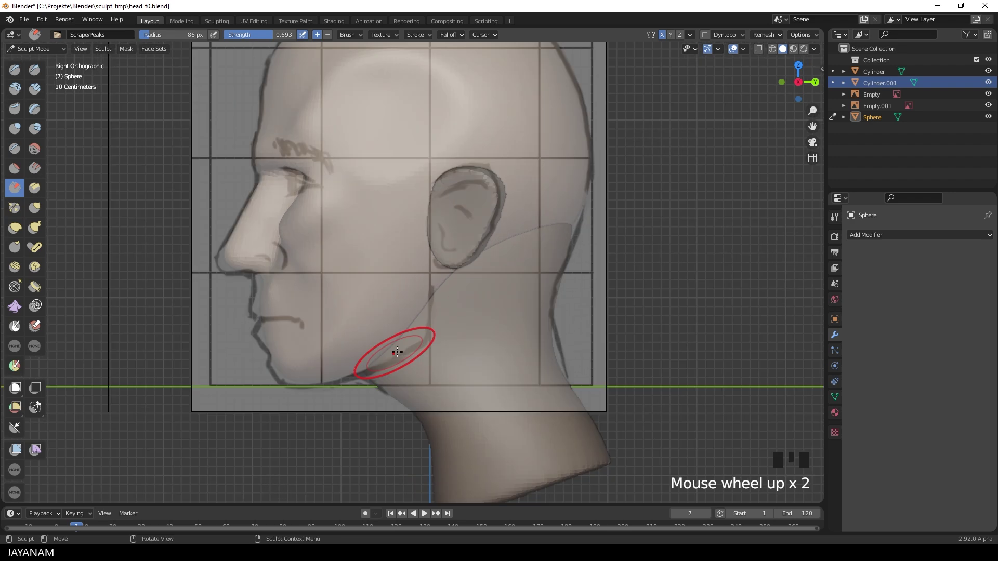
Pull the jawline toward the side reference with a 140 px Grab brush
key(g)
key(f)
click(396, 334)
scroll(397, 334, up, 2)
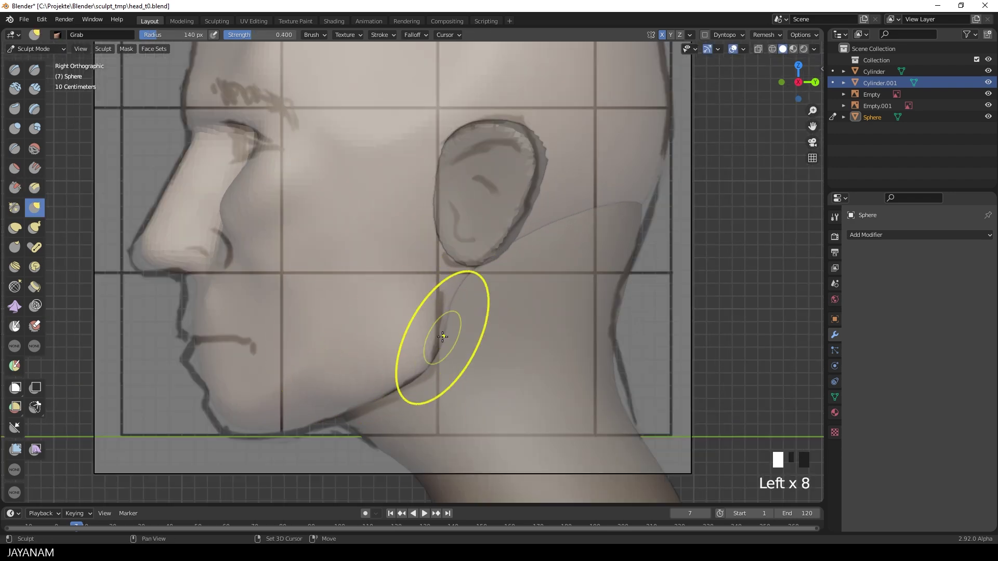
shift+click(305, 357)
mouse_move(305, 357)
middle_down()
mouse_move(345, 356)
mouse_move(374, 331)
mouse_move(434, 334)
mouse_move(318, 335)
mouse_move(335, 367)
mouse_move(390, 364)
middle_up()
scroll(398, 379, up, 2)
scroll(398, 379, down, 4)
Scrape the lower jaw squarer with Scrape/Peaks
key(f)
key(shift+t)
scroll(434, 334, up, 2)
click(416, 317)
scroll(430, 313, up, 2)
scroll(383, 327, down, 3)
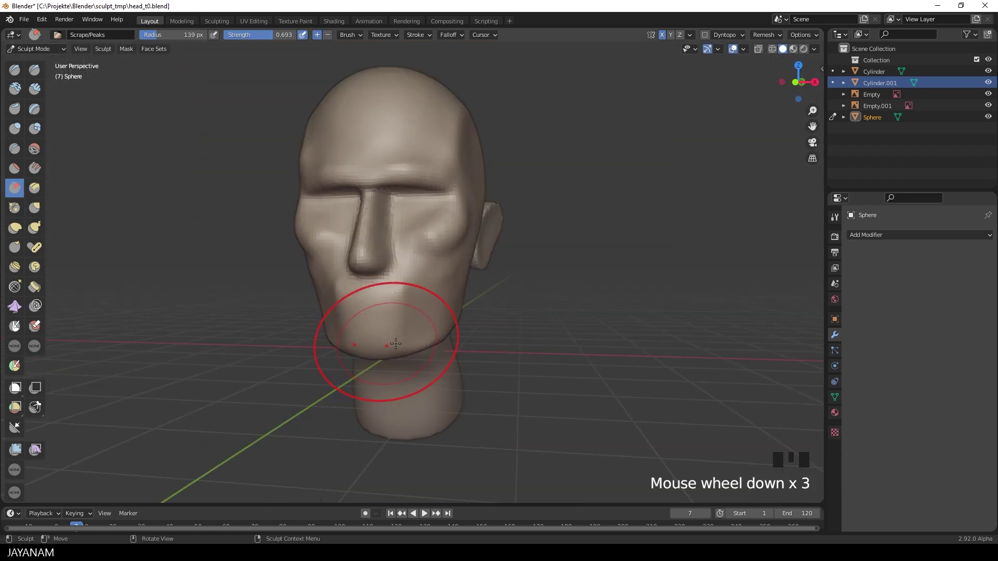
mouse_move(383, 327)
middle_down()
mouse_move(398, 303)
mouse_move(381, 336)
mouse_move(323, 310)
mouse_move(389, 351)
middle_up()
scroll(398, 303, up, 2)
click(385, 324)
scroll(390, 351, up, 3)
Inflate the nose area with a resized Inflate/Deflate brush
key(i)
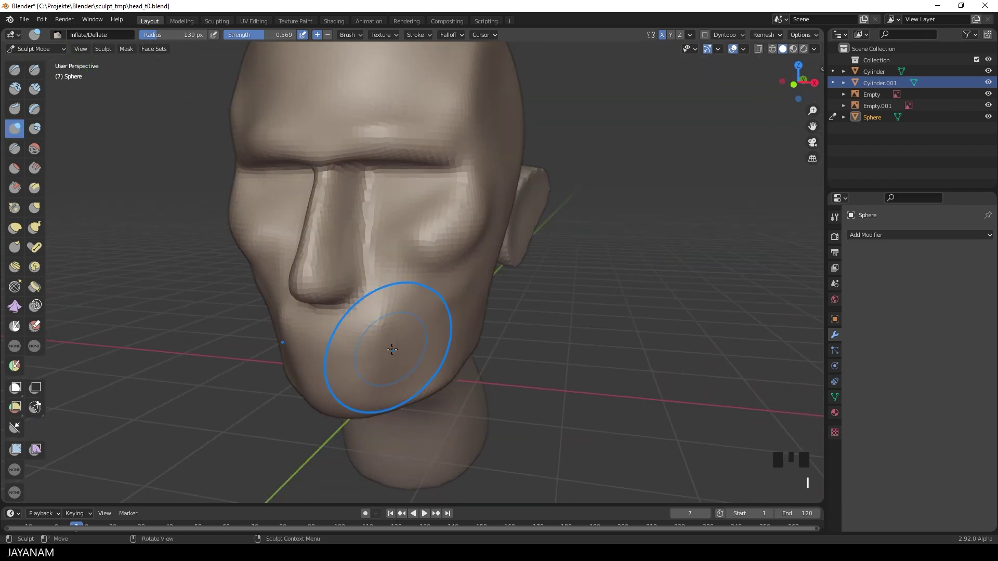
key(f)
click(346, 350)
scroll(311, 274, up, 2)
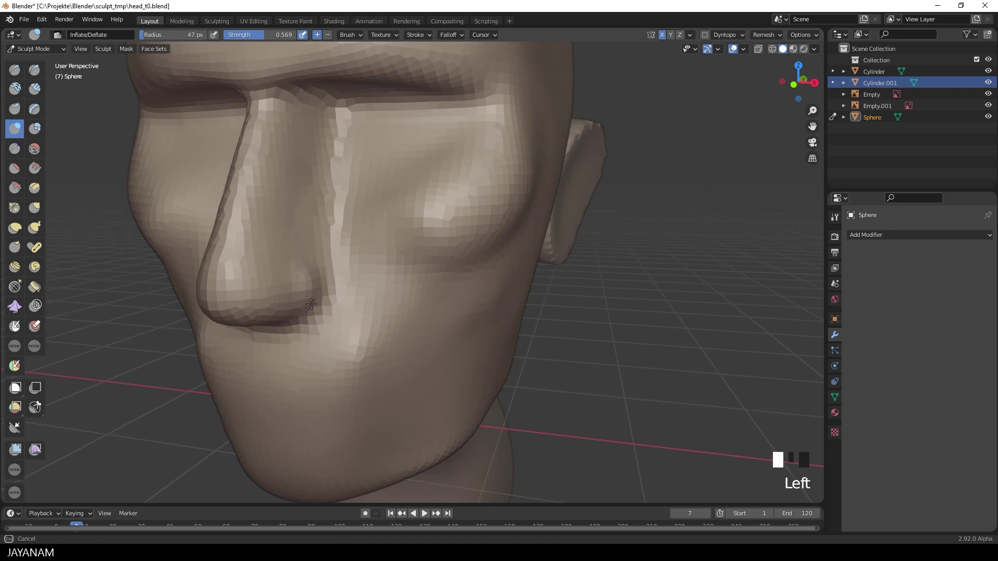
key(f)
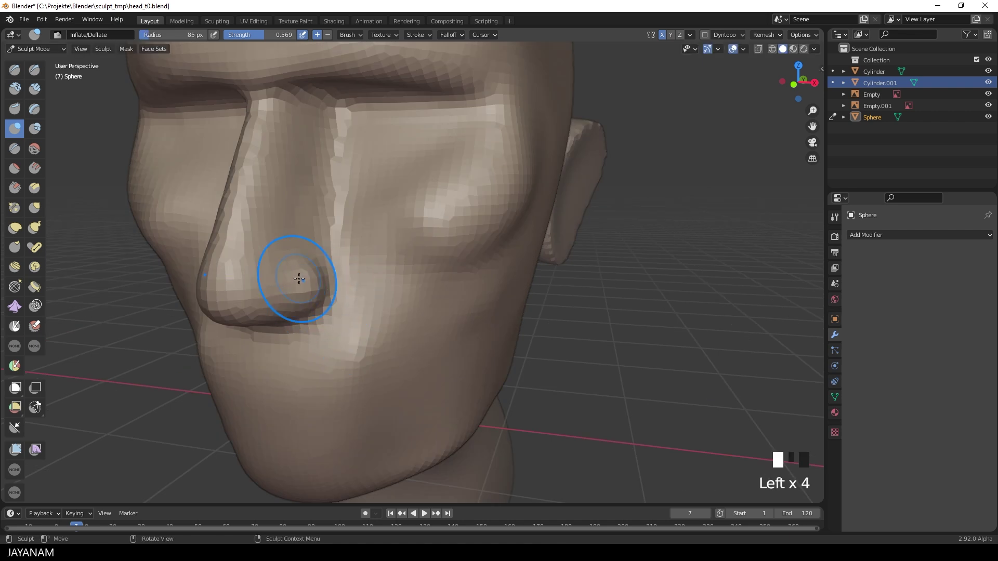
shift+click(326, 285)
mouse_move(326, 285)
middle_down()
mouse_move(317, 310)
mouse_move(268, 319)
middle_up()
scroll(318, 309, up, 3)
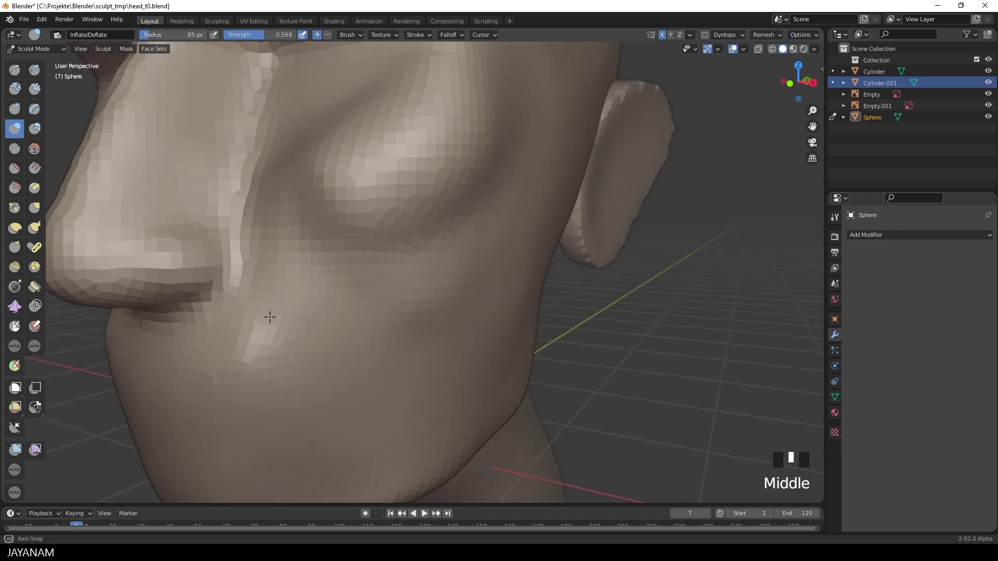
Carve Crease-brush lines along the nostril and cheek, then smooth a cheek patch
click(15, 149)
scroll(183, 305, up, 2)
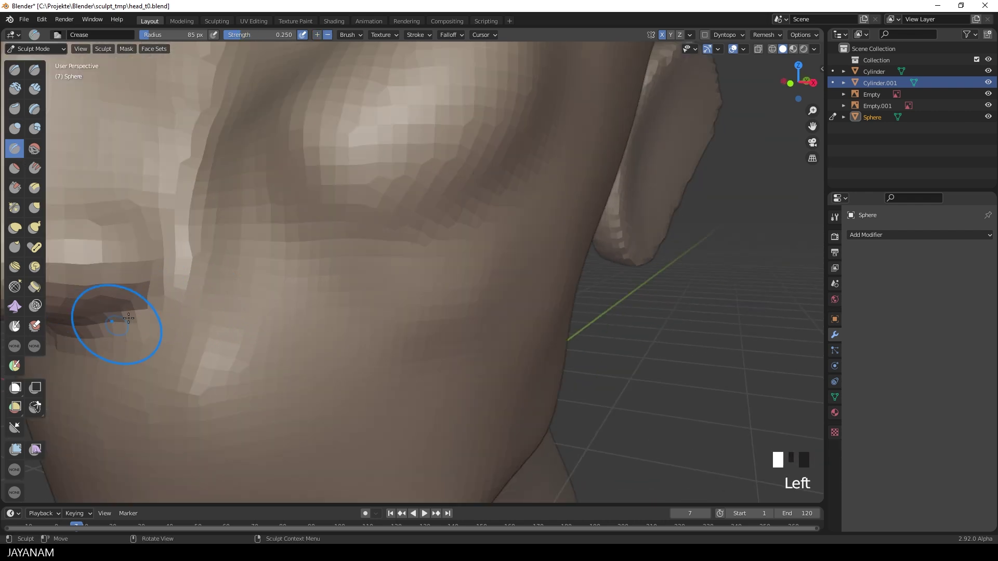
drag(129, 318, 156, 195)
middle_drag(155, 195, 216, 255)
scroll(238, 216, up, 2)
drag(239, 216, 301, 352)
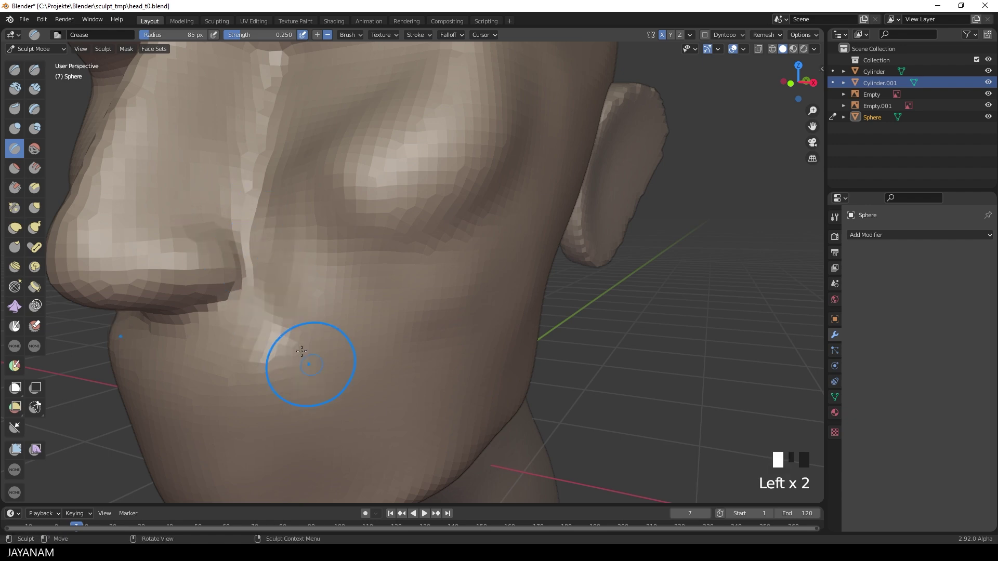
scroll(400, 412, down, 4)
scroll(375, 350, up, 1)
middle_drag(370, 334, 405, 288)
scroll(406, 289, up, 2)
shift+drag(394, 274, 407, 284)
scroll(420, 353, down, 3)
Scrape under the chin toward the neck with Scrape/Peaks
middle_drag(420, 353, 345, 312)
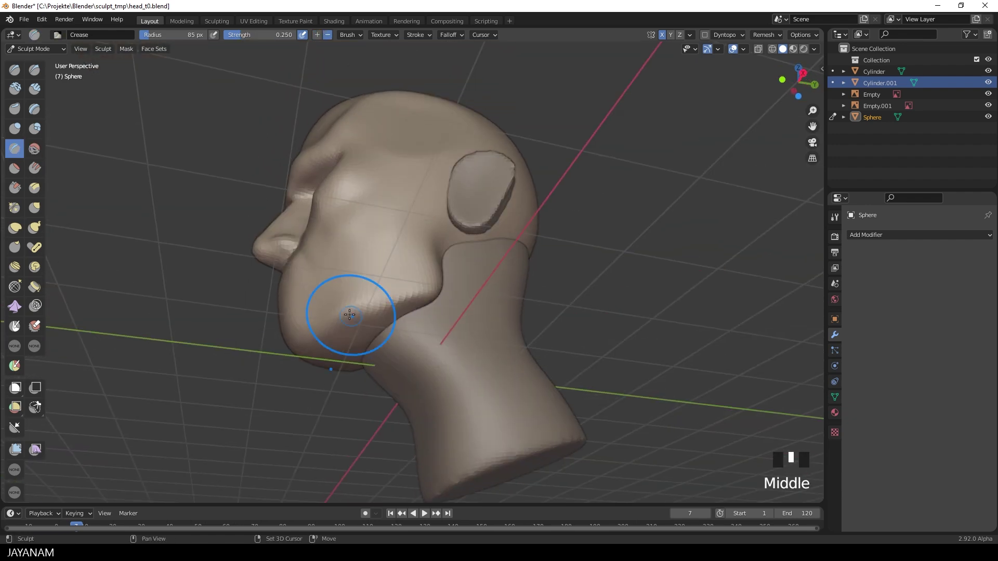
key(shift+t)
scroll(330, 366, up, 2)
mouse_move(330, 367)
shift+middle_down()
mouse_move(334, 423)
mouse_move(297, 356)
shift+middle_up()
scroll(297, 356, down, 3)
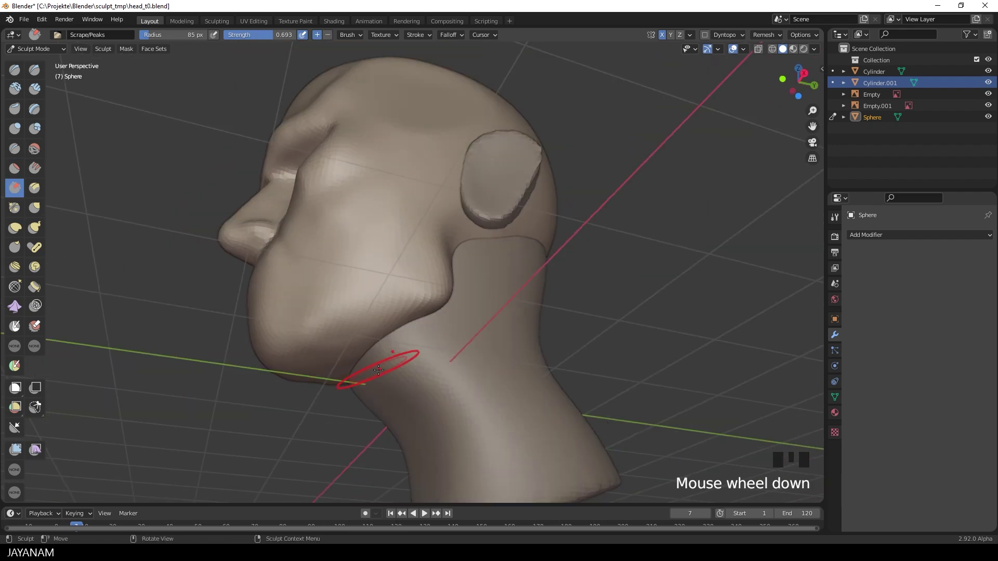
mouse_move(378, 364)
middle_down()
mouse_move(478, 312)
mouse_move(570, 345)
mouse_move(521, 356)
mouse_move(454, 350)
middle_up()
scroll(479, 313, down, 3)
scroll(570, 345, down, 2)
In Object Mode, select the neck and ear with the head and join them with Ctrl+J
key(ctrl+Tab)
click(467, 362)
shift+click(458, 329)
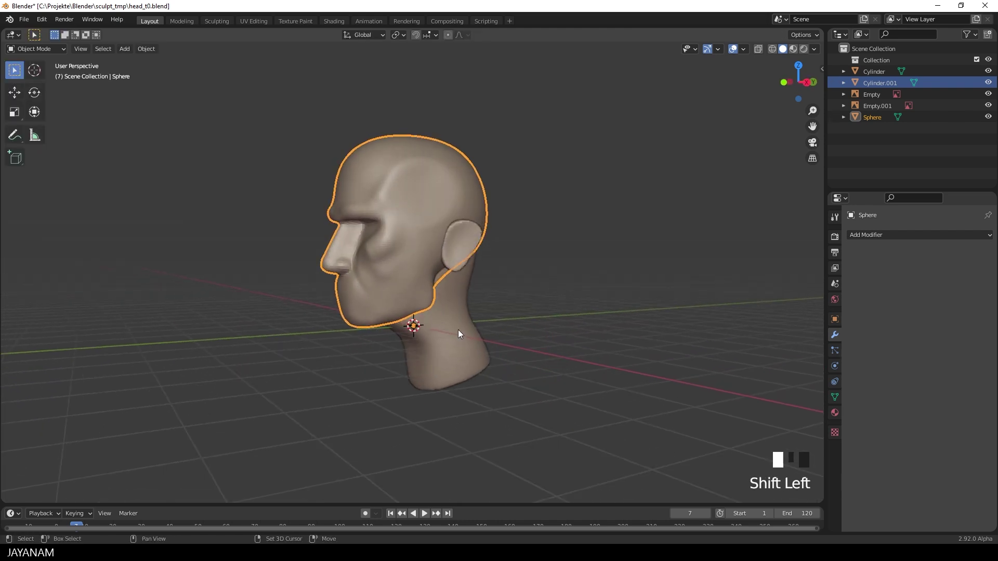
shift+click(459, 238)
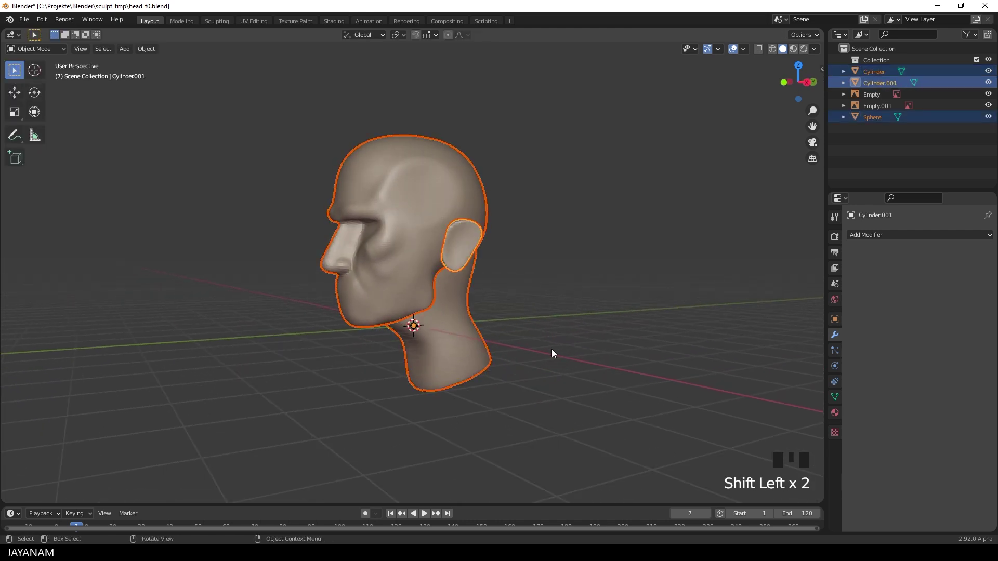
key(ctrl+j)
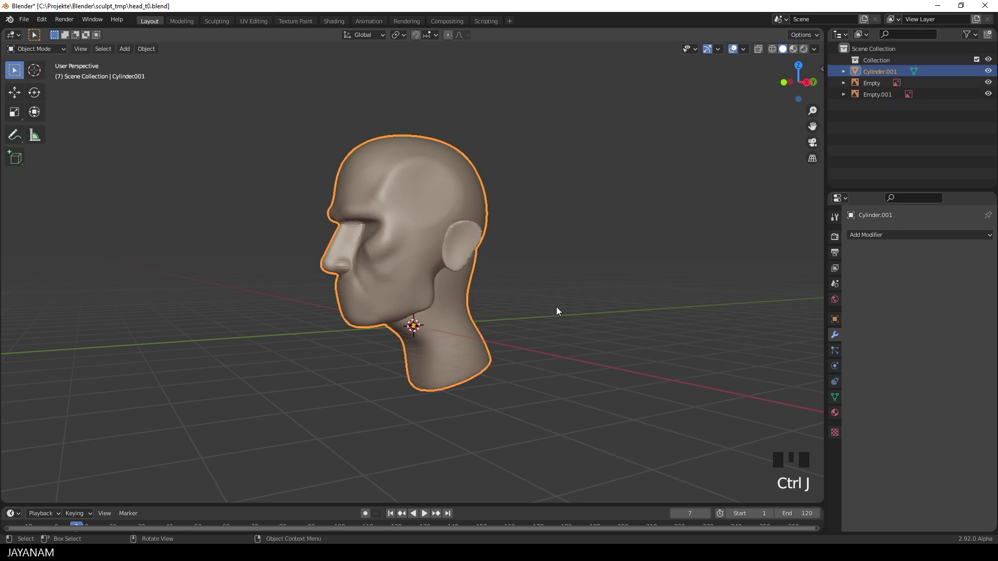
middle_drag(556, 311, 610, 314)
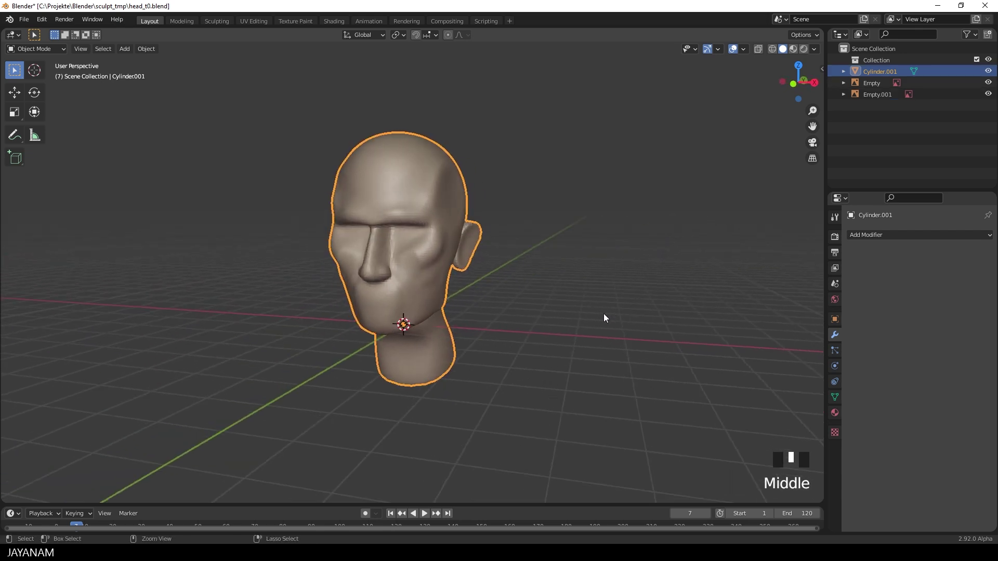
Enter Sculpt Mode, remesh the joined head, and smooth the skin around the ear
key(ctrl+Tab)
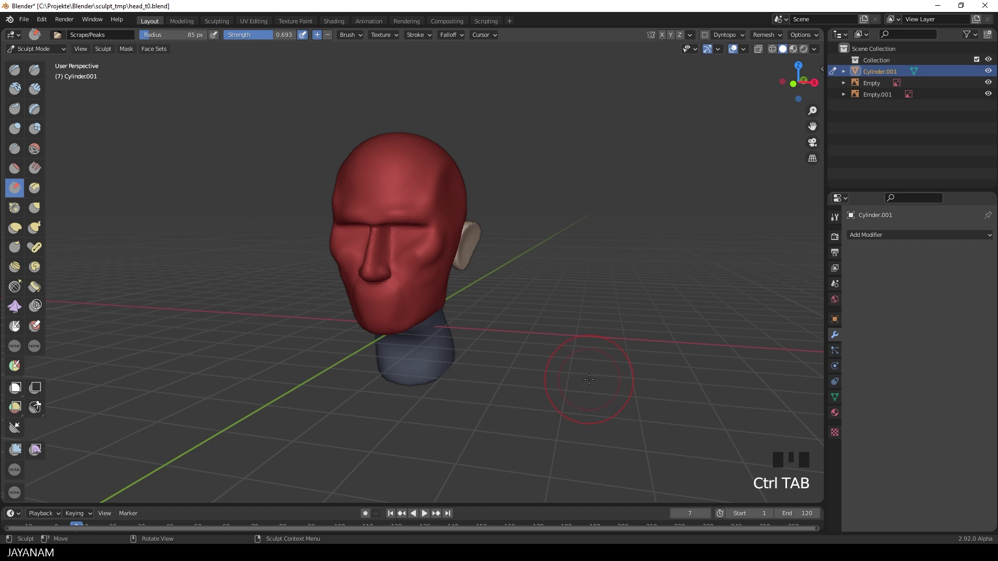
middle_drag(592, 379, 560, 379)
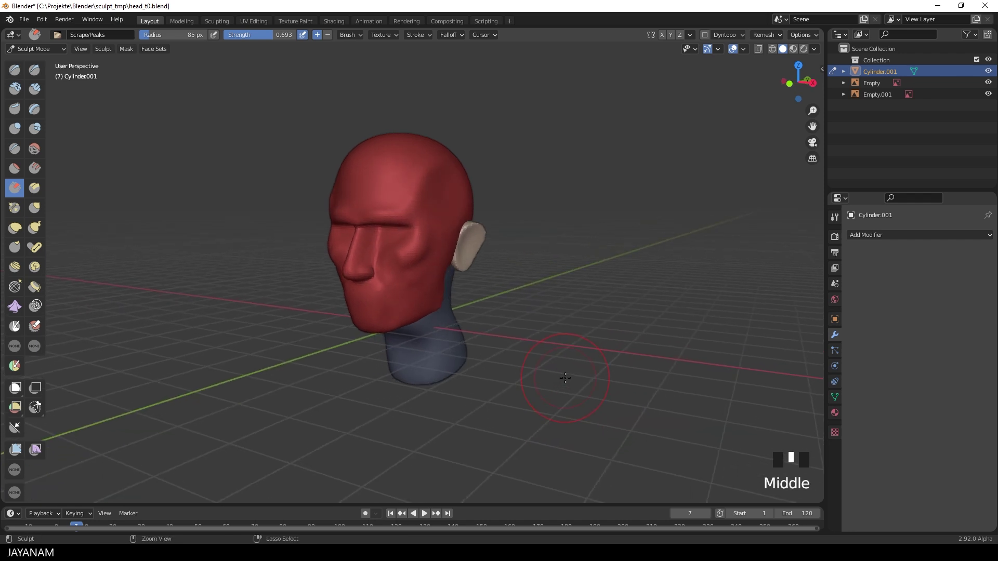
key(ctrl+r)
mouse_move(565, 375)
middle_down()
mouse_move(535, 380)
mouse_move(522, 367)
mouse_move(520, 271)
middle_up()
scroll(535, 379, up, 2)
shift+click(519, 271)
shift+drag(520, 270, 513, 290)
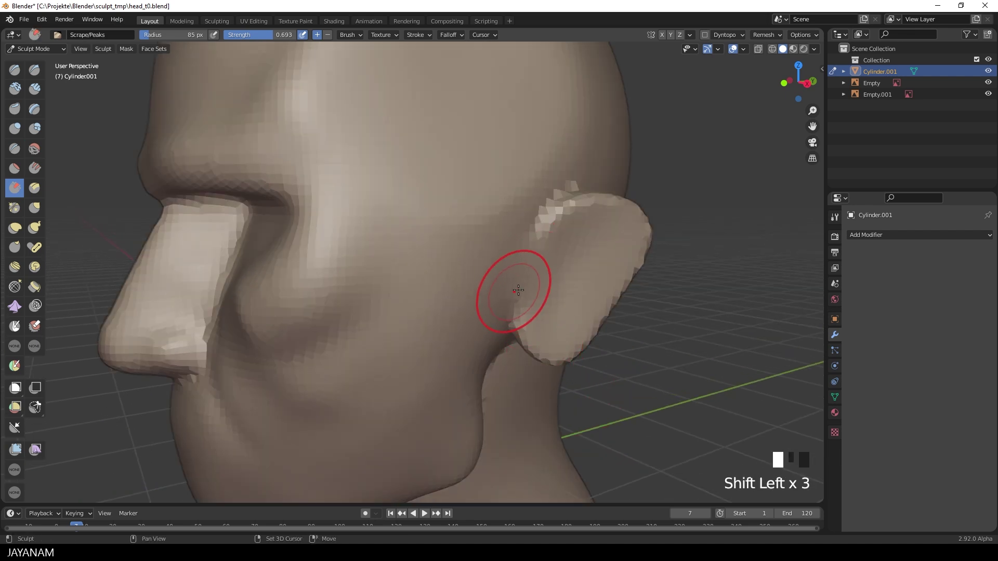
scroll(486, 289, down, 3)
Smooth the neck seams below and behind the ear
middle_drag(486, 289, 372, 346)
shift+click(372, 346)
shift+drag(372, 346, 423, 312)
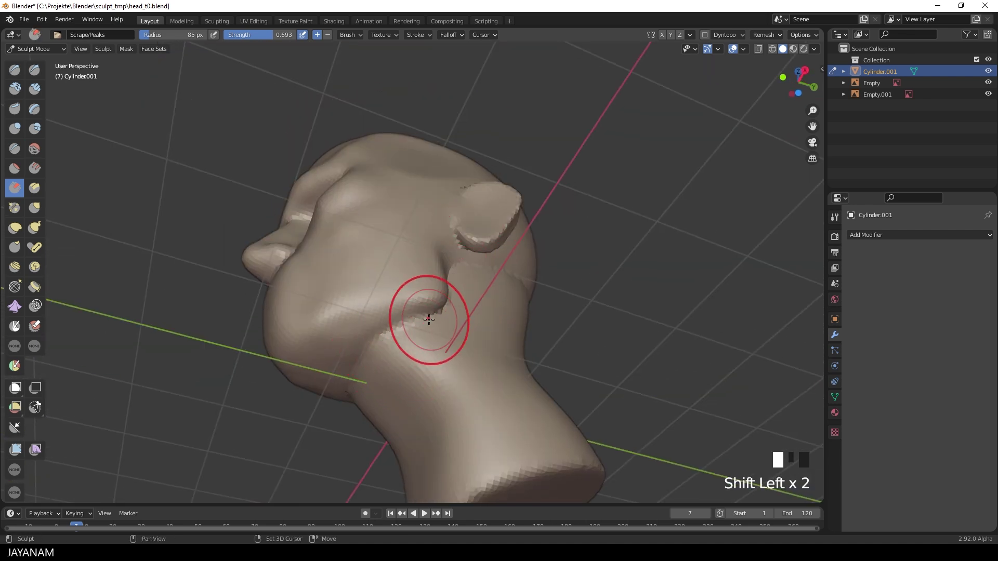
mouse_move(424, 312)
middle_down()
mouse_move(416, 360)
mouse_move(522, 279)
middle_up()
shift+click(416, 361)
shift+drag(522, 280, 445, 323)
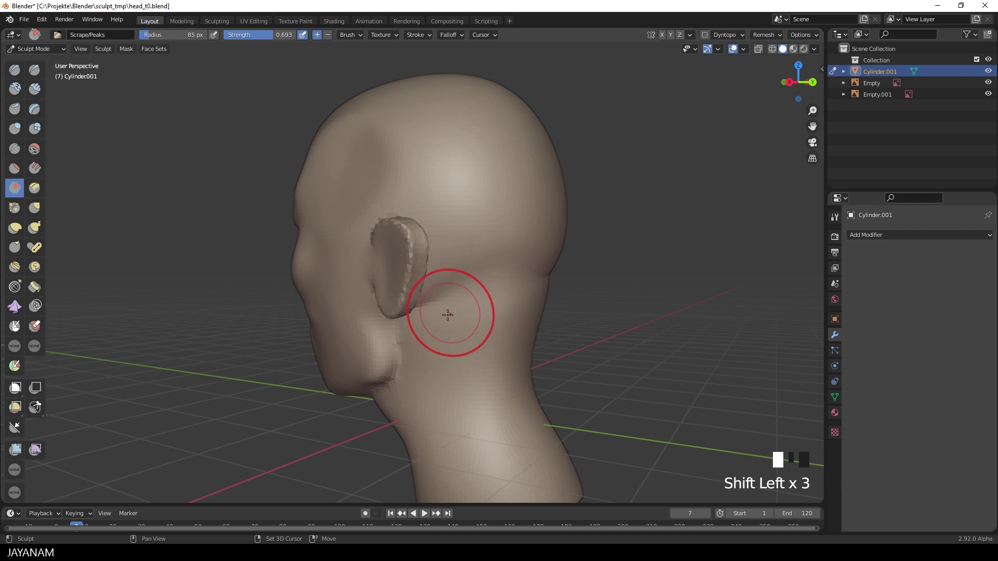
middle_drag(445, 322, 403, 313)
scroll(403, 313, up, 2)
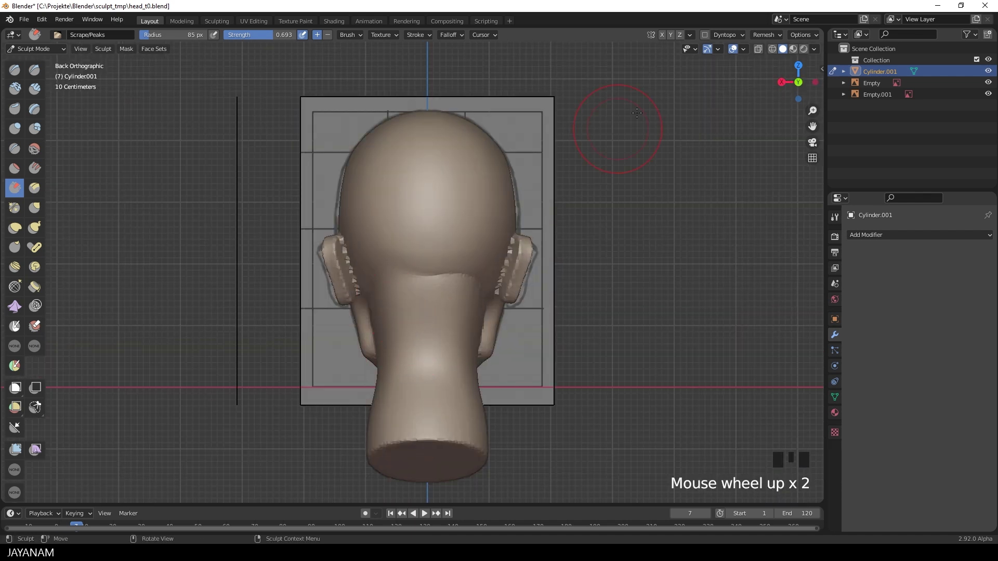
Enable X-axis symmetry and pull the head's surface with an enlarged Grab brush
click(692, 50)
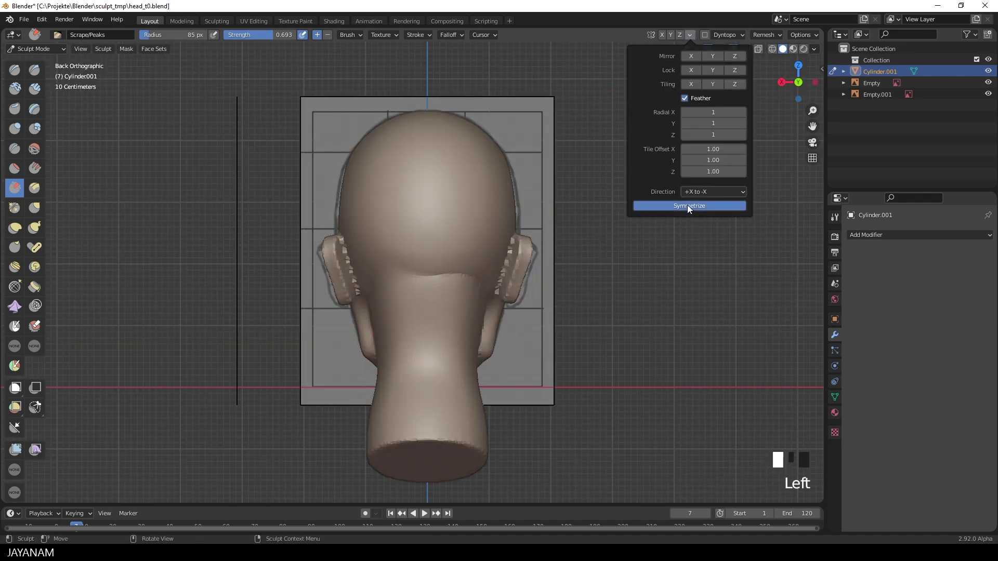
click(663, 34)
scroll(385, 338, up, 2)
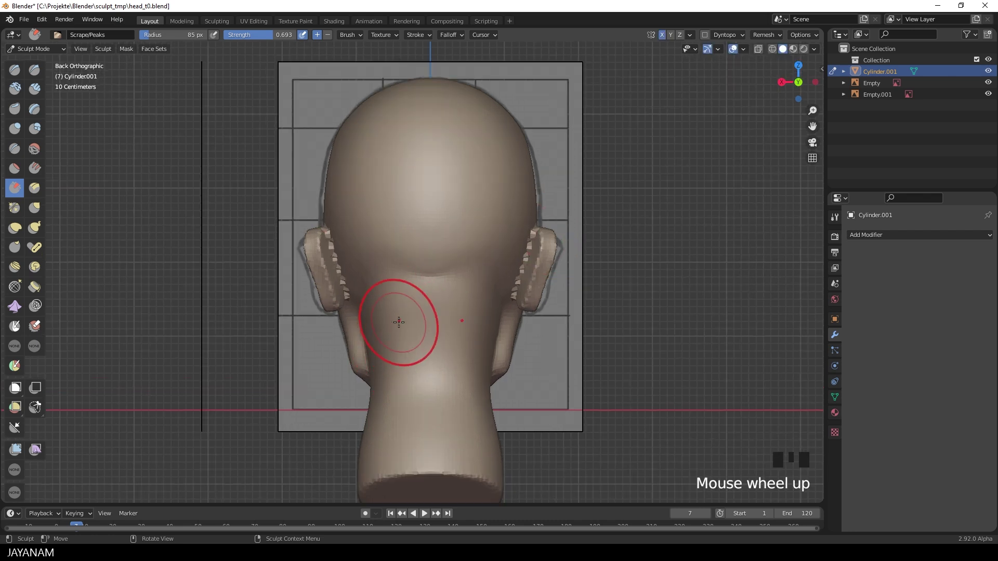
key(g)
key(f)
click(453, 261)
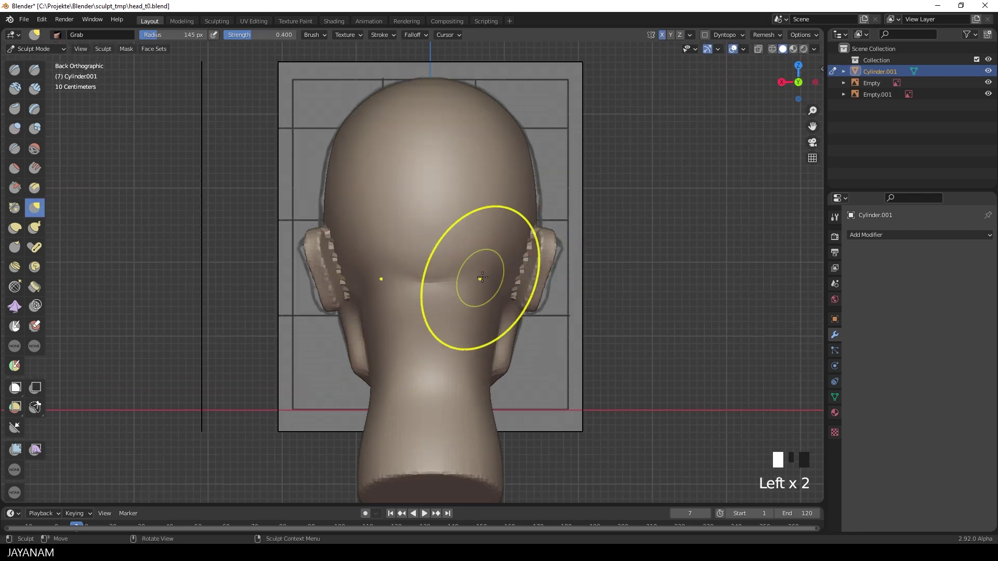
middle_drag(483, 277, 351, 234)
shift+drag(351, 234, 345, 223)
mouse_move(346, 222)
middle_down()
mouse_move(555, 227)
mouse_move(539, 258)
middle_up()
Inflate a tendon below the jaw with a smaller Inflate brush
shift+middle_drag(538, 257, 530, 274)
scroll(475, 297, up, 3)
key(i)
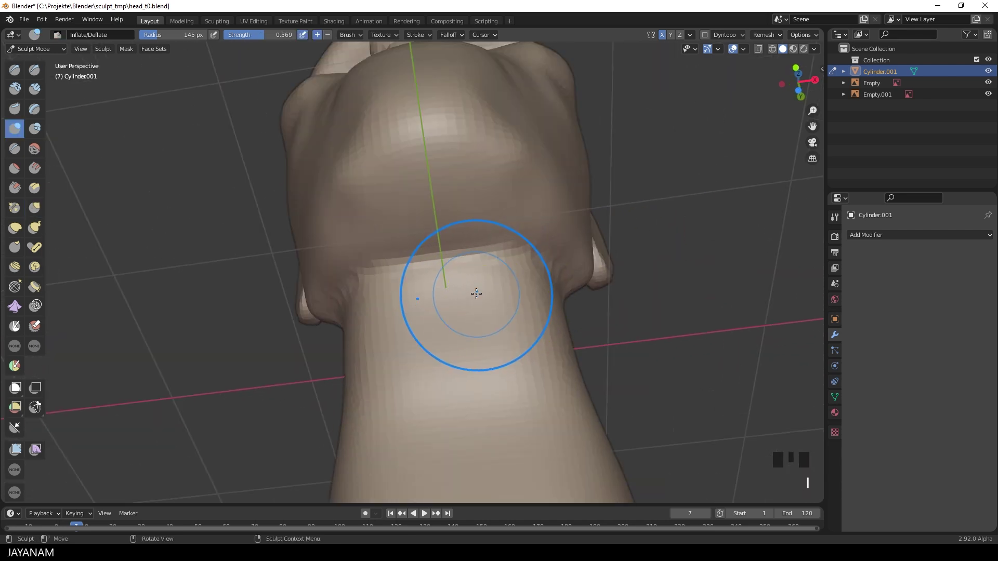
key(f)
click(425, 246)
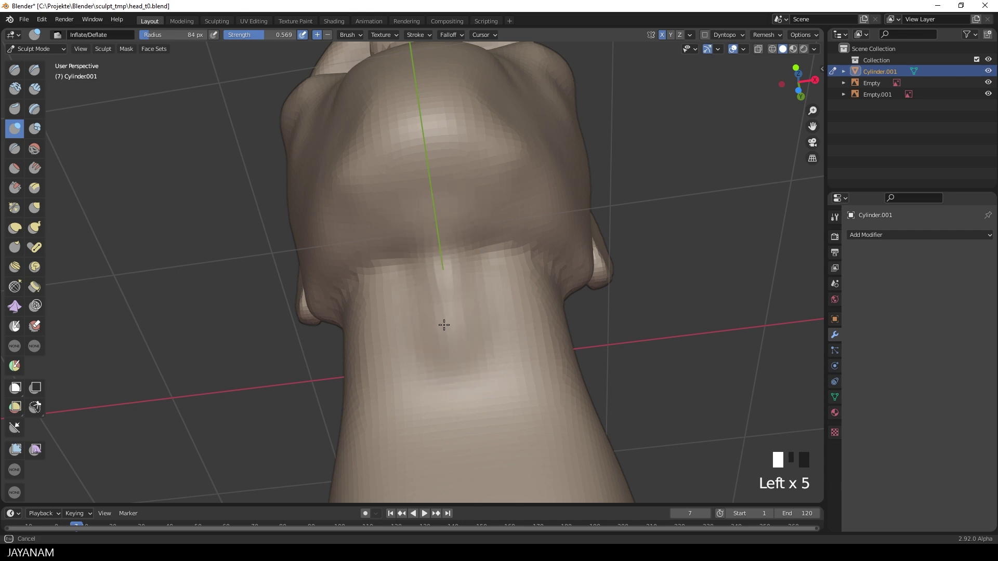
mouse_move(445, 251)
middle_down()
mouse_move(424, 335)
mouse_move(473, 423)
mouse_move(516, 263)
middle_up()
key(shift+c)
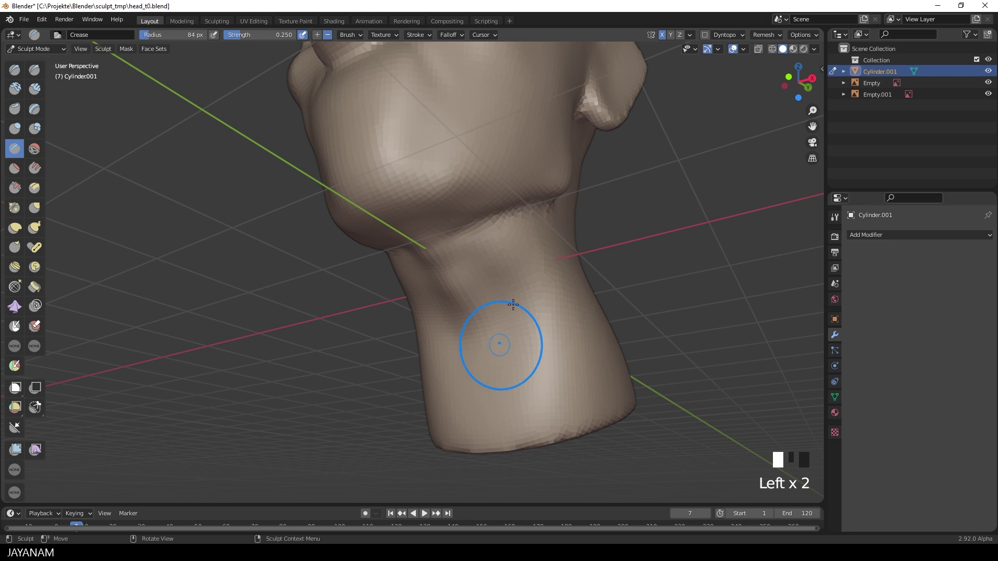
mouse_move(494, 342)
middle_down()
mouse_move(434, 363)
mouse_move(436, 341)
middle_up()
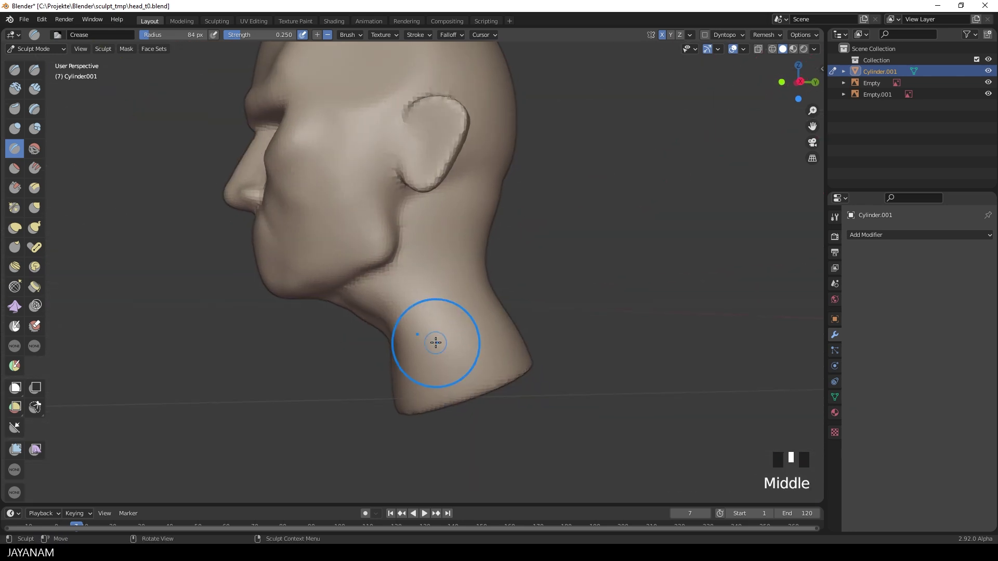
key(i)
drag(461, 215, 434, 283)
Pull the sides and outline of the neck with an enlarged Grab brush
middle_drag(435, 283, 497, 356)
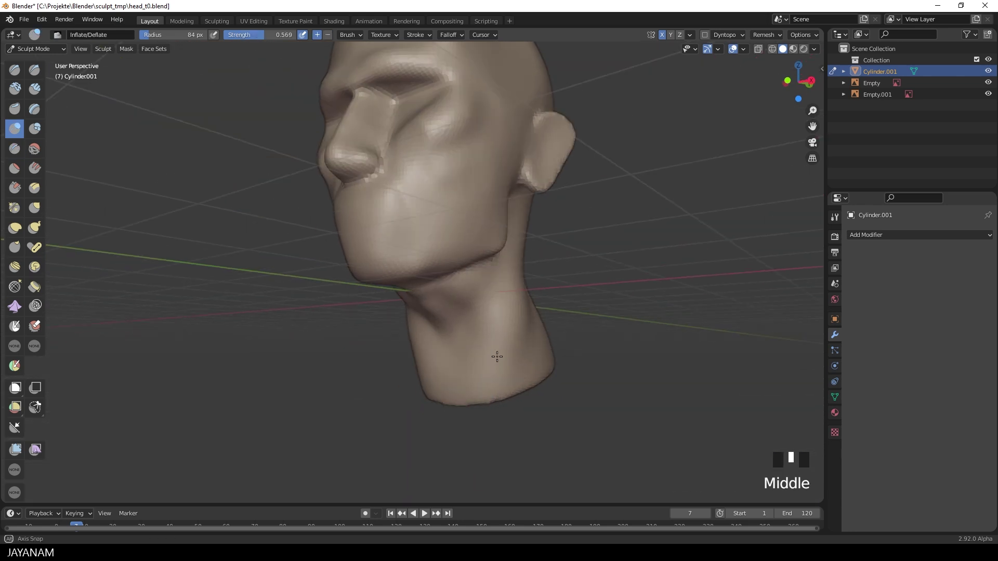
key(f)
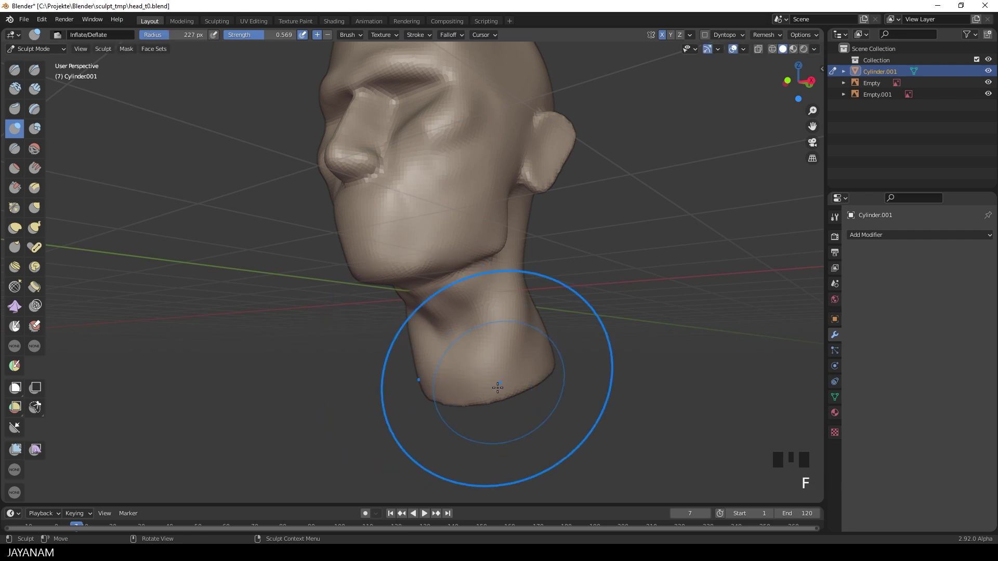
click(436, 389)
middle_drag(437, 389, 435, 394)
key(g)
mouse_move(436, 382)
mouse_down()
mouse_move(300, 380)
mouse_move(297, 289)
mouse_up()
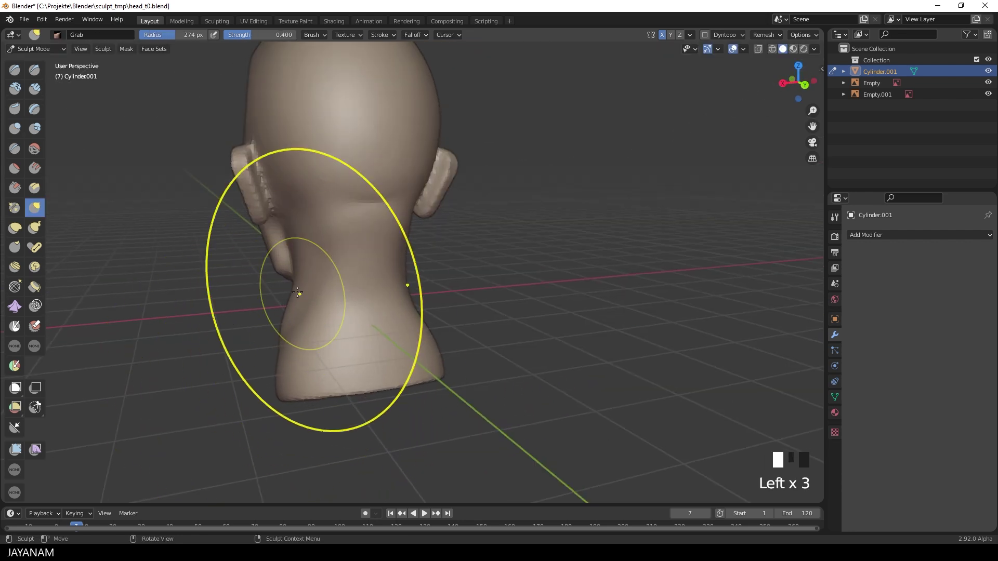
middle_drag(296, 290, 467, 374)
drag(468, 375, 483, 385)
mouse_move(483, 385)
middle_down()
mouse_move(446, 349)
mouse_move(413, 374)
mouse_move(541, 416)
mouse_move(517, 334)
mouse_move(528, 261)
mouse_move(488, 263)
middle_up()
click(441, 350)
click(446, 350)
click(436, 367)
Carve a crease along the neck with a smaller Crease brush
key(shift+c)
key(f)
click(398, 374)
click(494, 390)
Inflate the neck muscles and deflate the back and nape of the neck
key(i)
drag(488, 263, 436, 314)
middle_drag(437, 314, 348, 383)
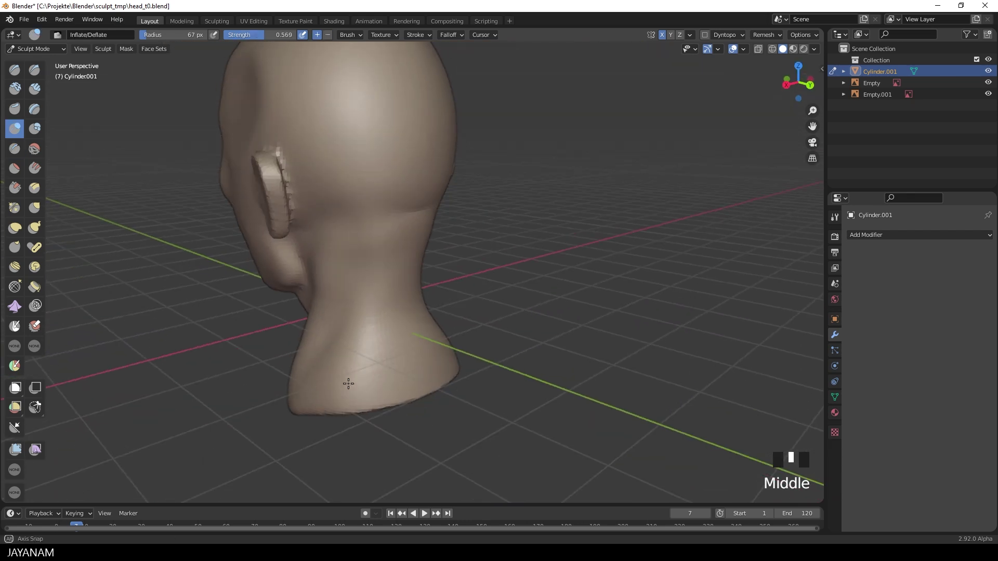
click(383, 205)
ctrl+click(396, 223)
middle_drag(397, 223, 335, 257)
shift+click(335, 258)
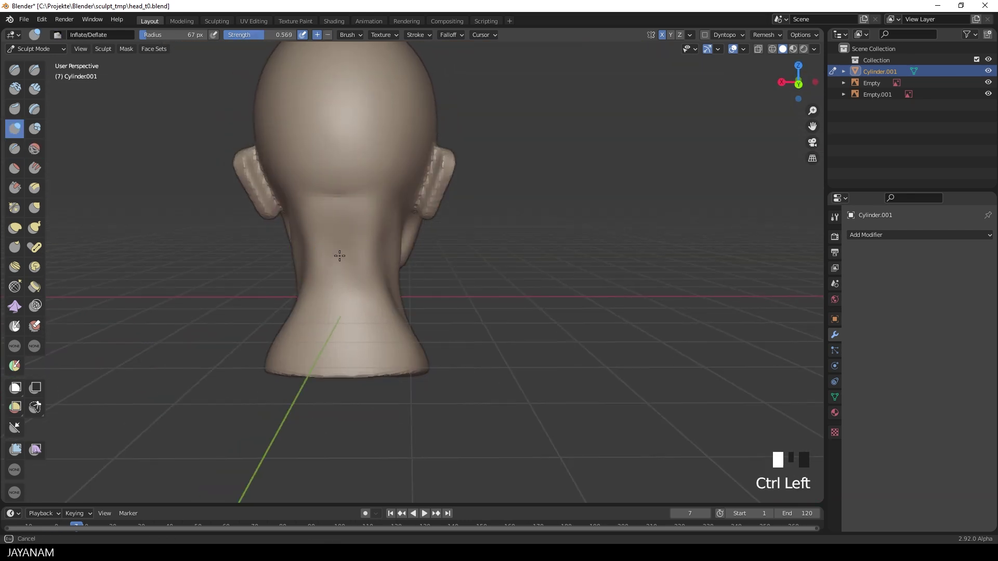
ctrl+click(330, 325)
ctrl+click(330, 324)
ctrl+click(362, 206)
mouse_move(362, 207)
middle_down()
mouse_move(345, 256)
mouse_move(529, 315)
middle_up()
scroll(488, 361, up, 2)
Smooth the neck surface and inflate the neck below the chin
shift+click(492, 359)
shift+click(507, 351)
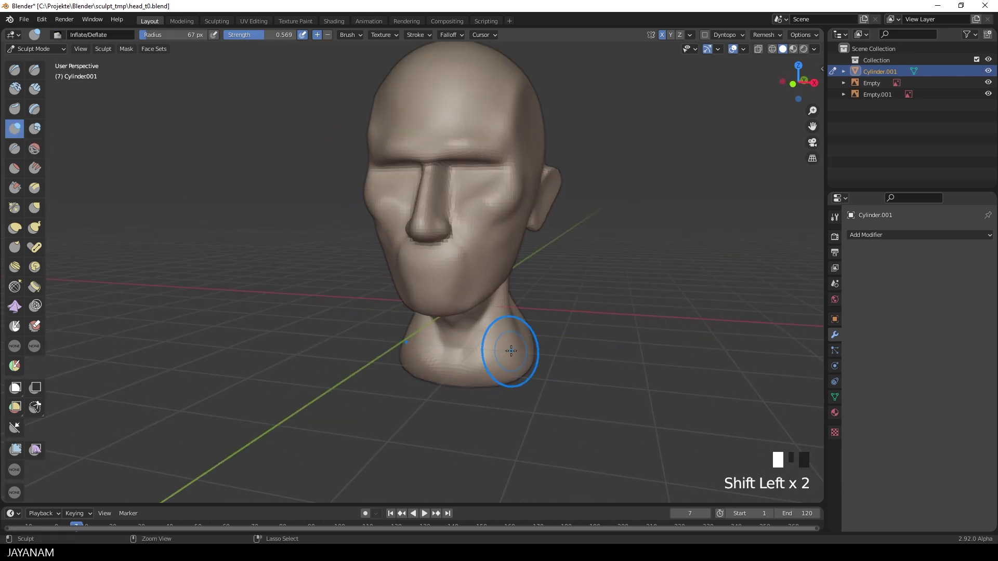
middle_drag(508, 351, 491, 389)
scroll(486, 399, up, 2)
drag(486, 399, 508, 382)
scroll(546, 389, down, 2)
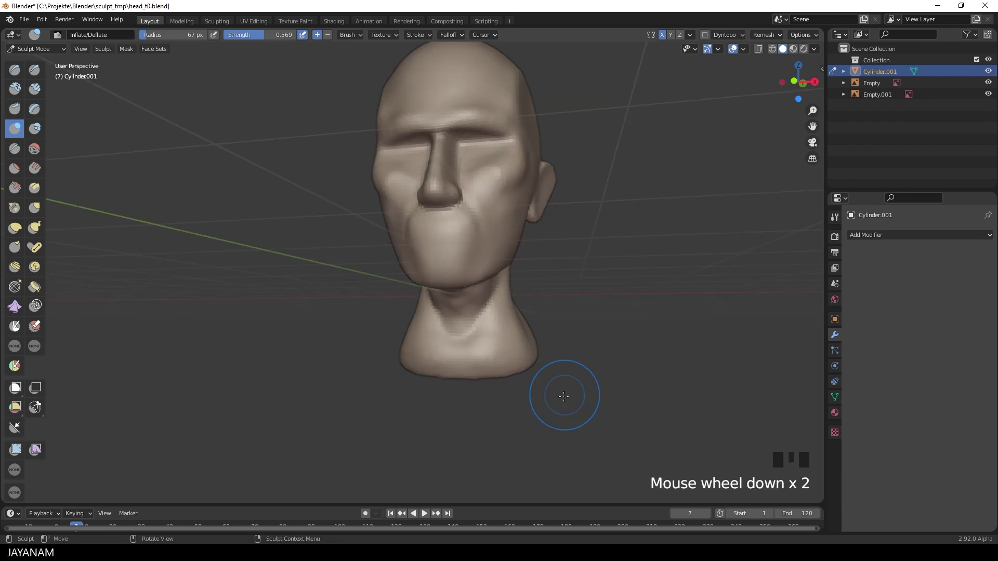
mouse_move(564, 395)
middle_down()
mouse_move(541, 408)
mouse_move(567, 404)
middle_up()
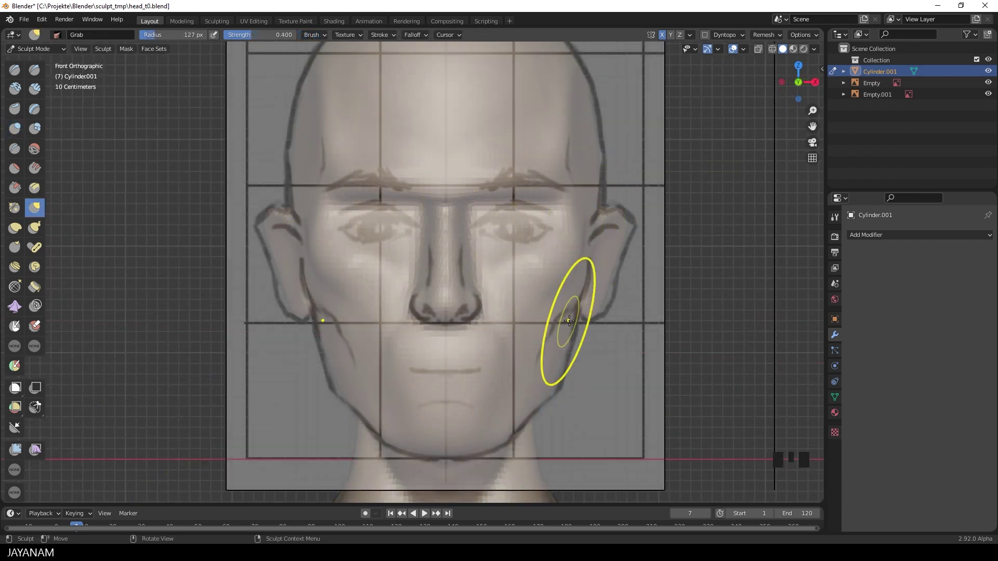
Carve the lip line across the mouth with a much smaller Crease brush
click(15, 148)
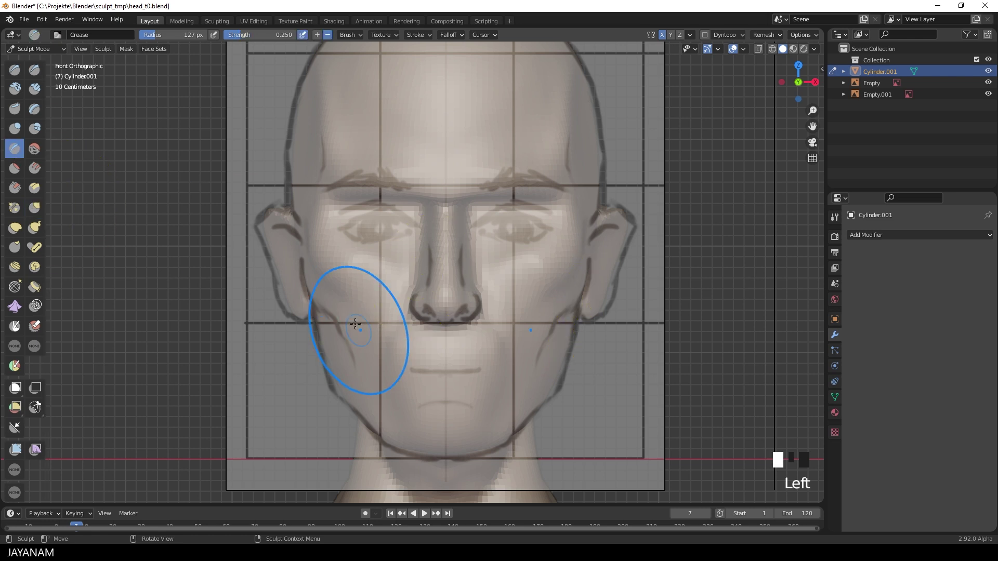
key(f)
click(297, 321)
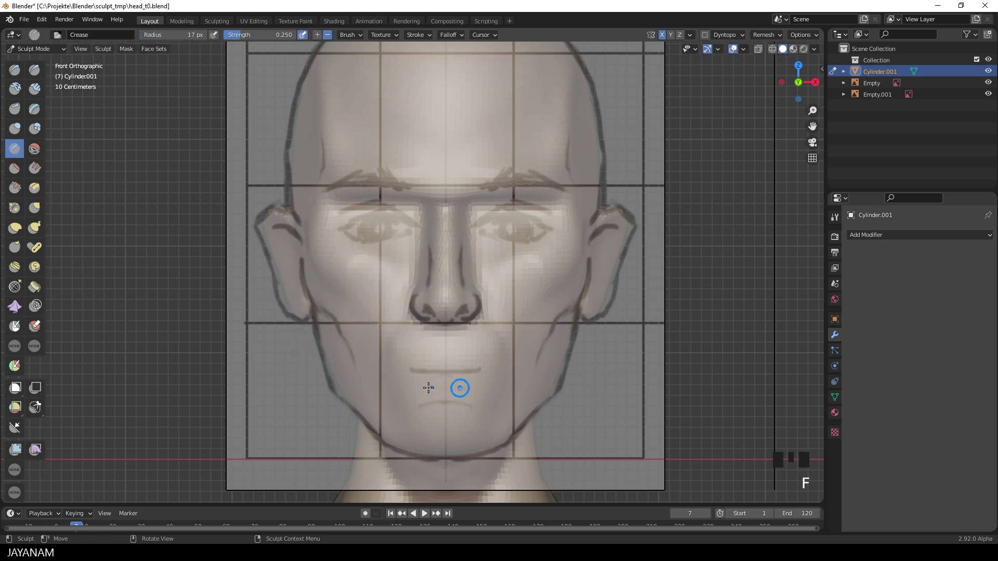
drag(397, 368, 510, 368)
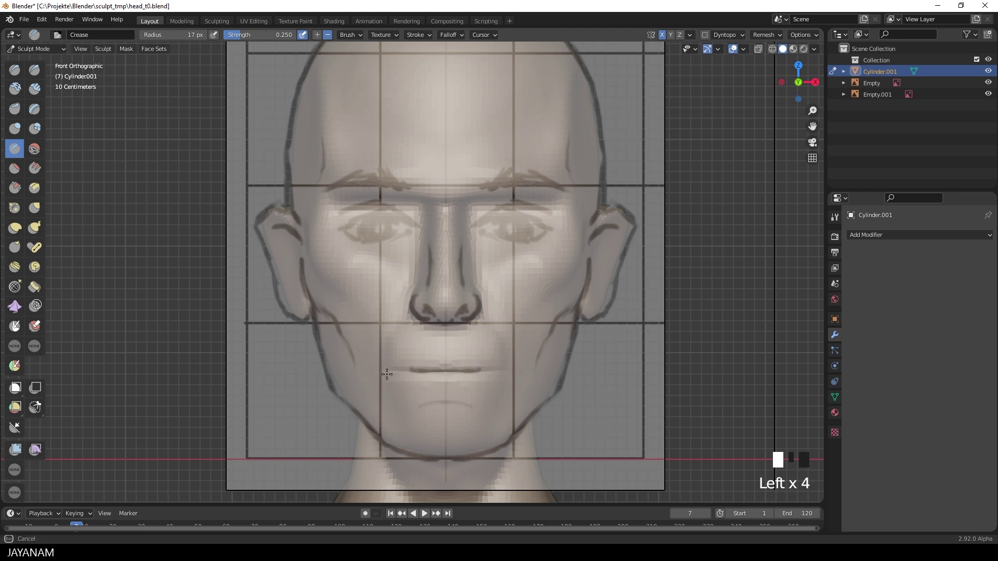
scroll(437, 383, down, 4)
mouse_move(439, 385)
middle_down()
mouse_move(439, 403)
mouse_move(470, 384)
middle_up()
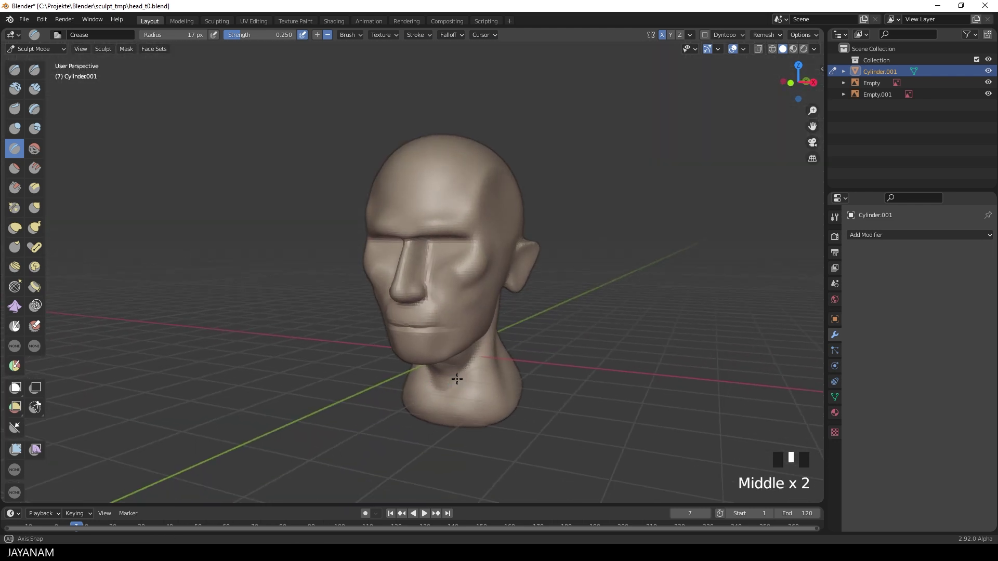
scroll(443, 340, up, 3)
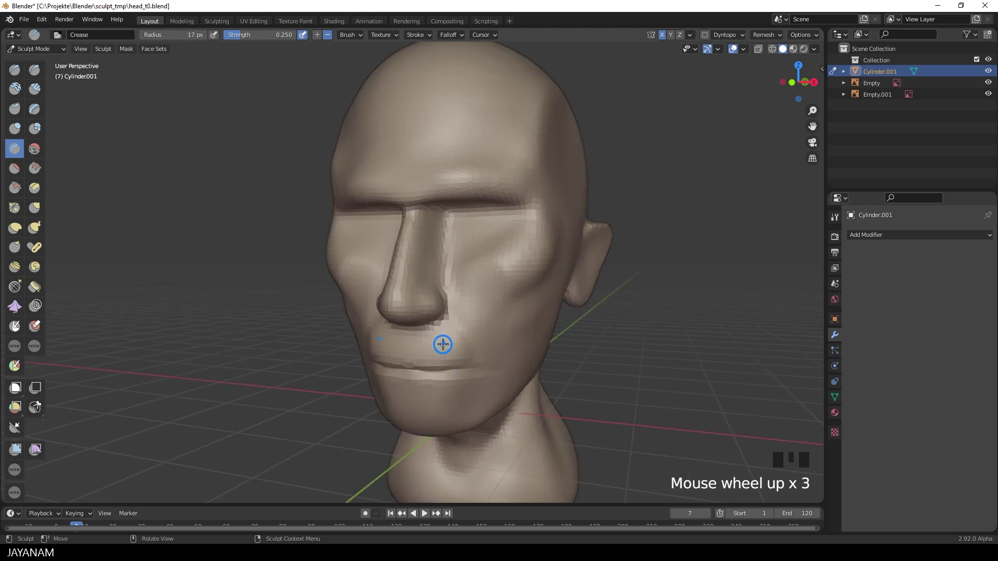
Flatten the upper lip and surrounding mouth area with the Scrape brush
key(shift+t)
scroll(444, 362, up, 1)
key(f)
click(478, 362)
mouse_move(478, 362)
mouse_down()
mouse_move(463, 357)
mouse_move(484, 374)
mouse_up()
drag(483, 374, 468, 366)
drag(467, 366, 494, 357)
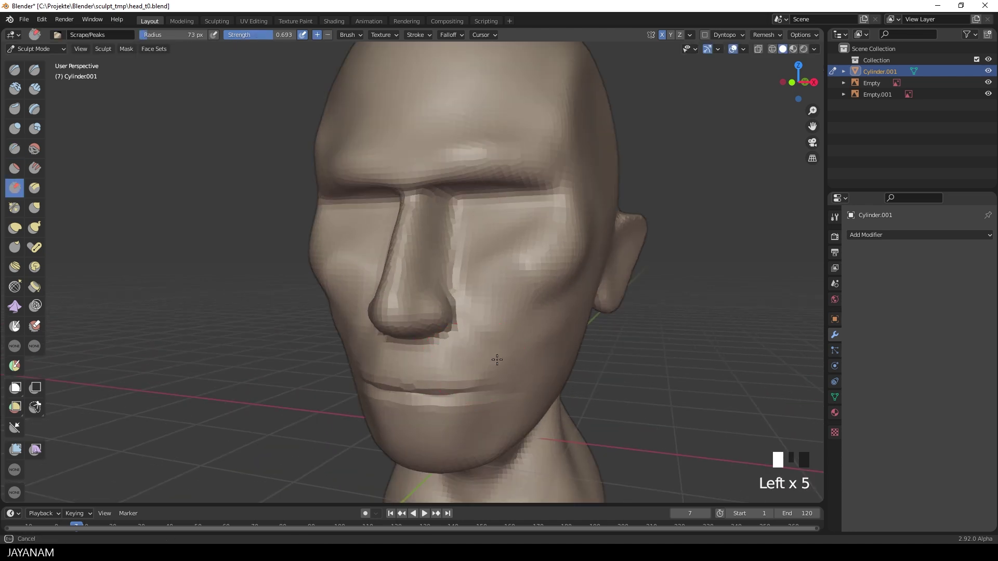
mouse_move(490, 437)
middle_down()
mouse_move(508, 419)
mouse_move(530, 416)
middle_up()
click(507, 419)
scroll(507, 419, down, 2)
scroll(504, 416, down, 3)
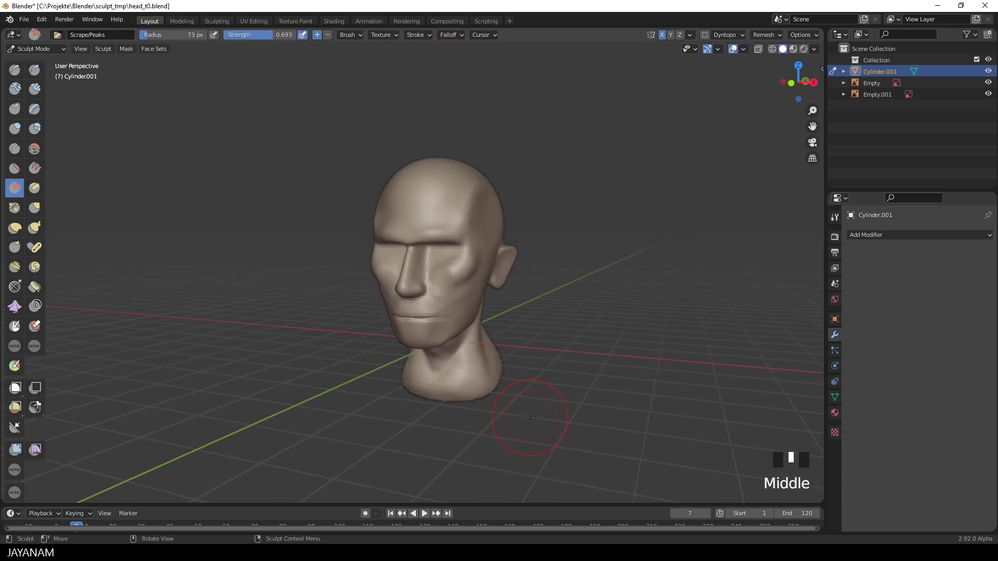